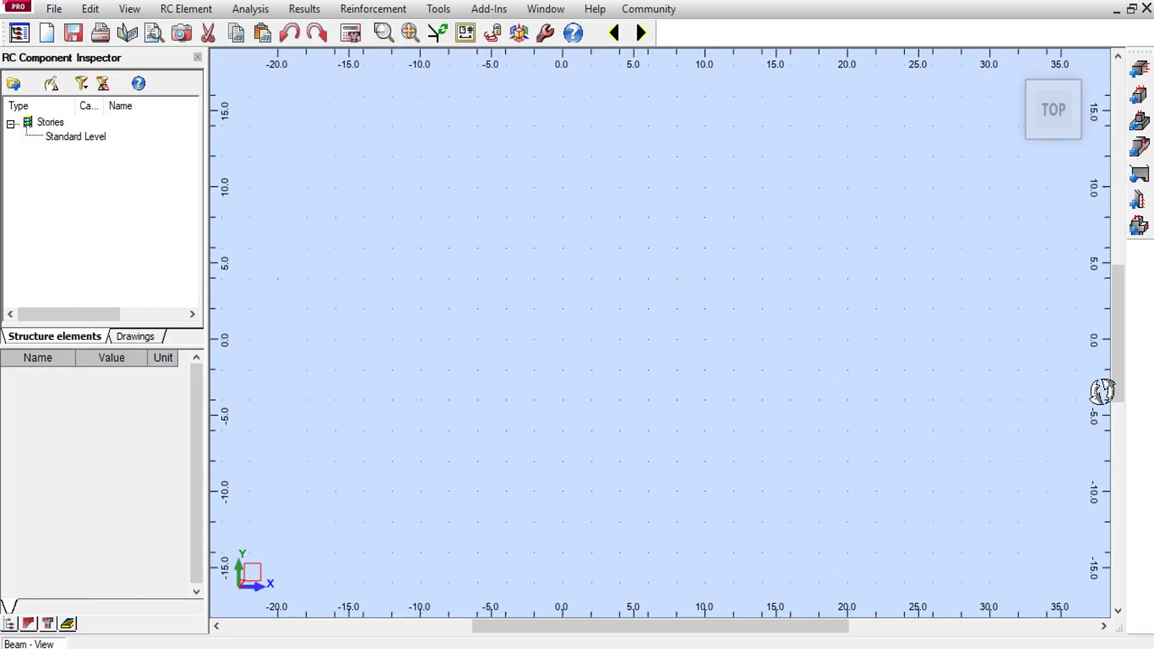
- Create a new foundation element and review the materials and design codes in the job preferences
left_click(1140, 122)
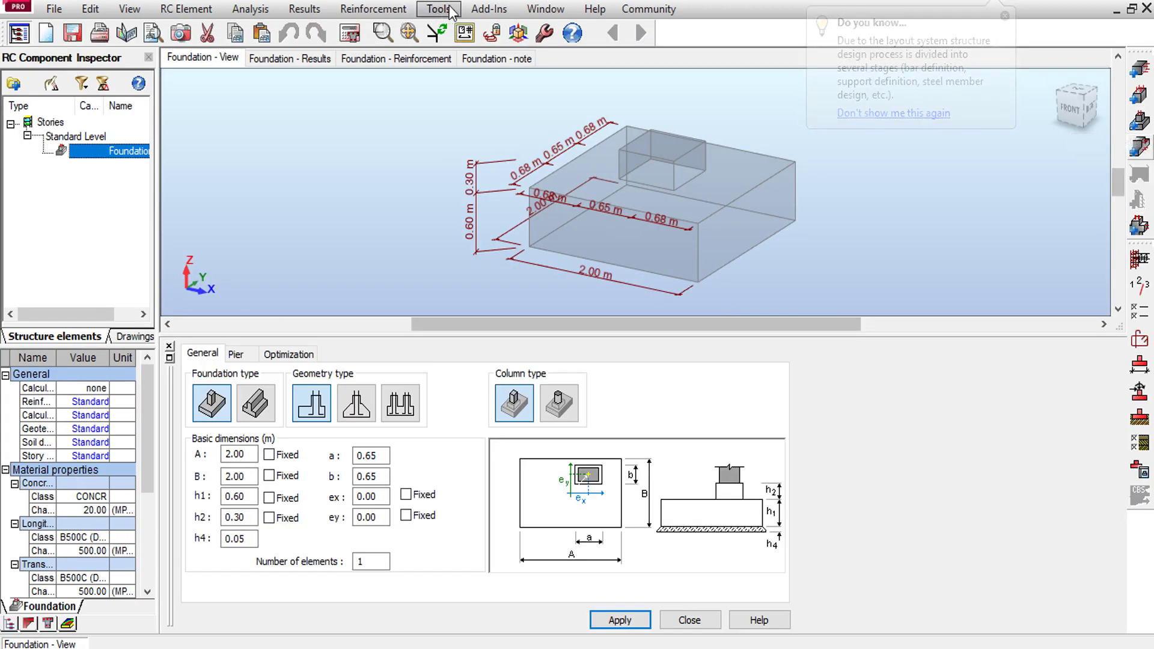
left_click(438, 10)
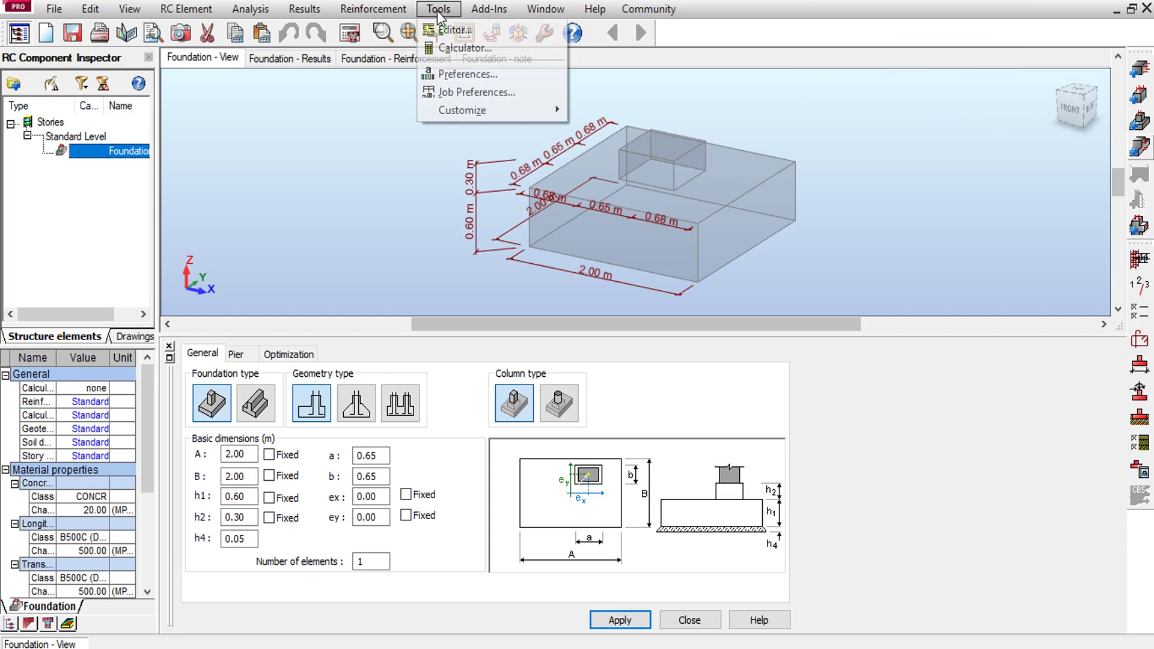
left_click(505, 93)
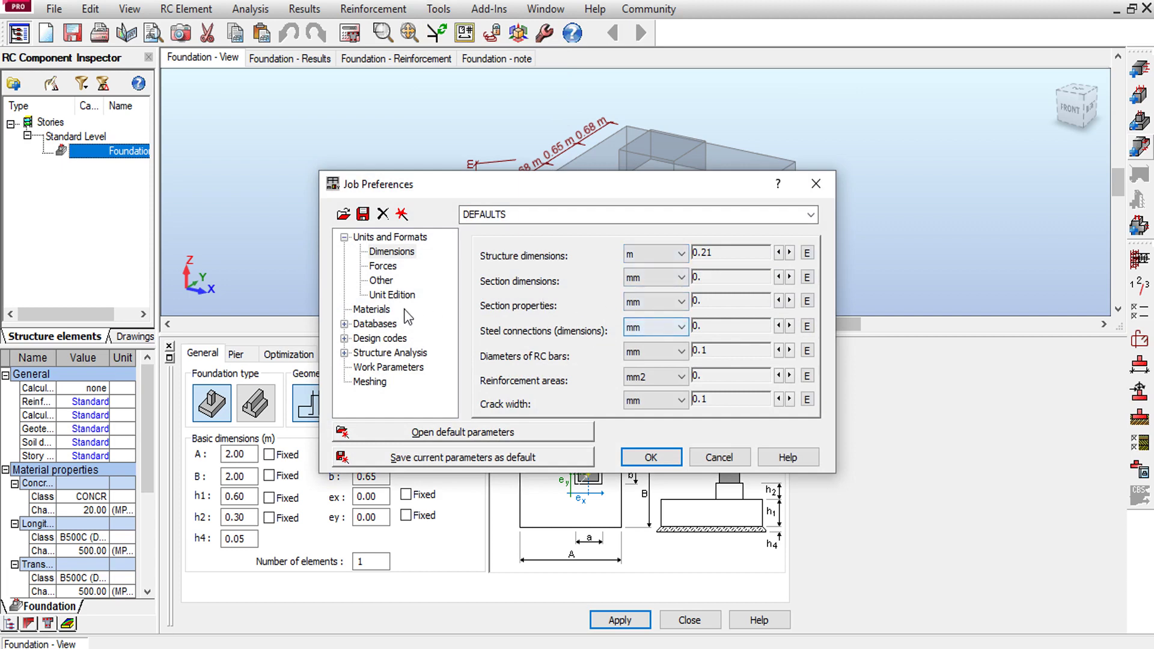
left_click(373, 310)
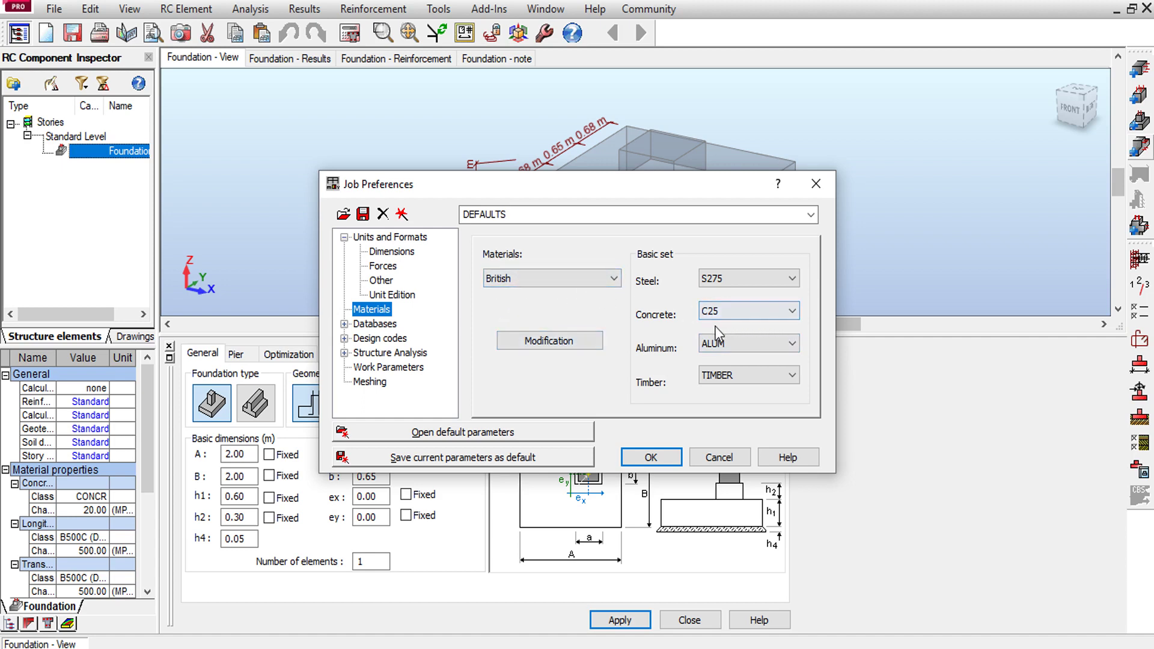
left_click(344, 339)
left_click(381, 338)
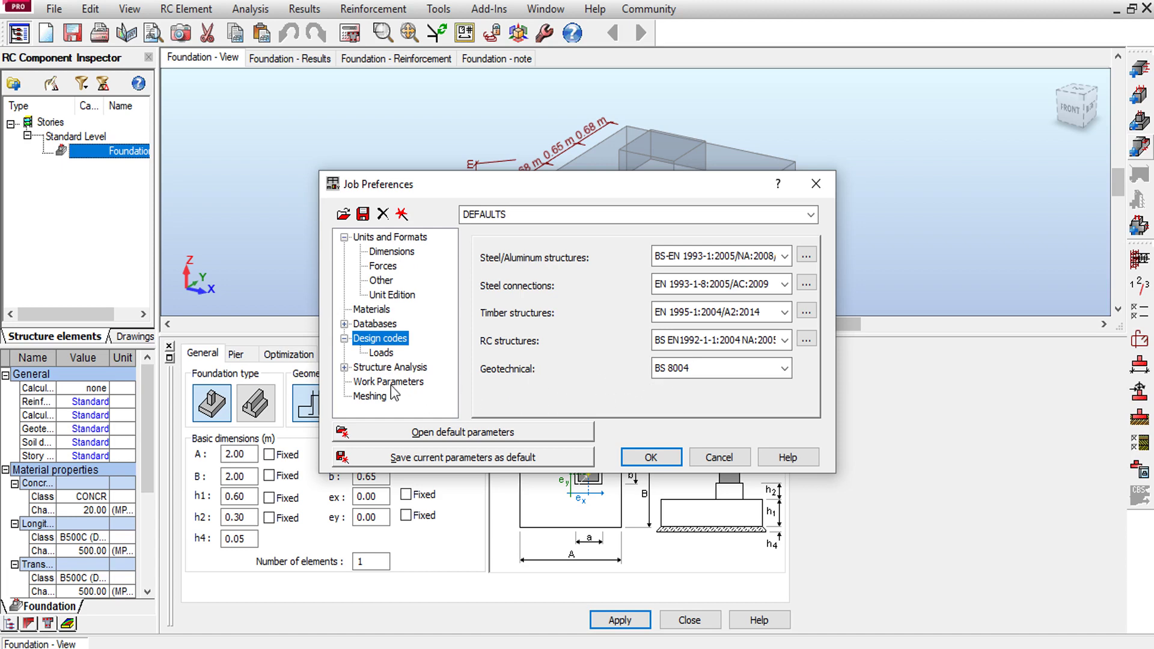
- Set BS 8666_2000 as the active reinforcing bars database in the job preferences
left_click(345, 325)
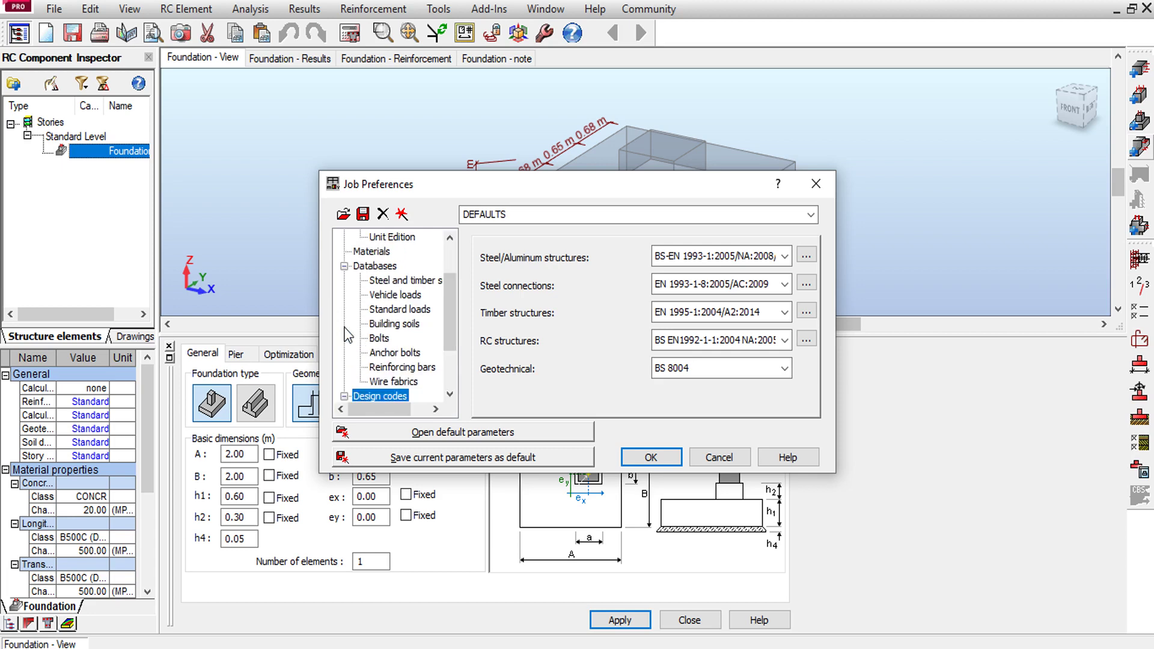
left_click(402, 368)
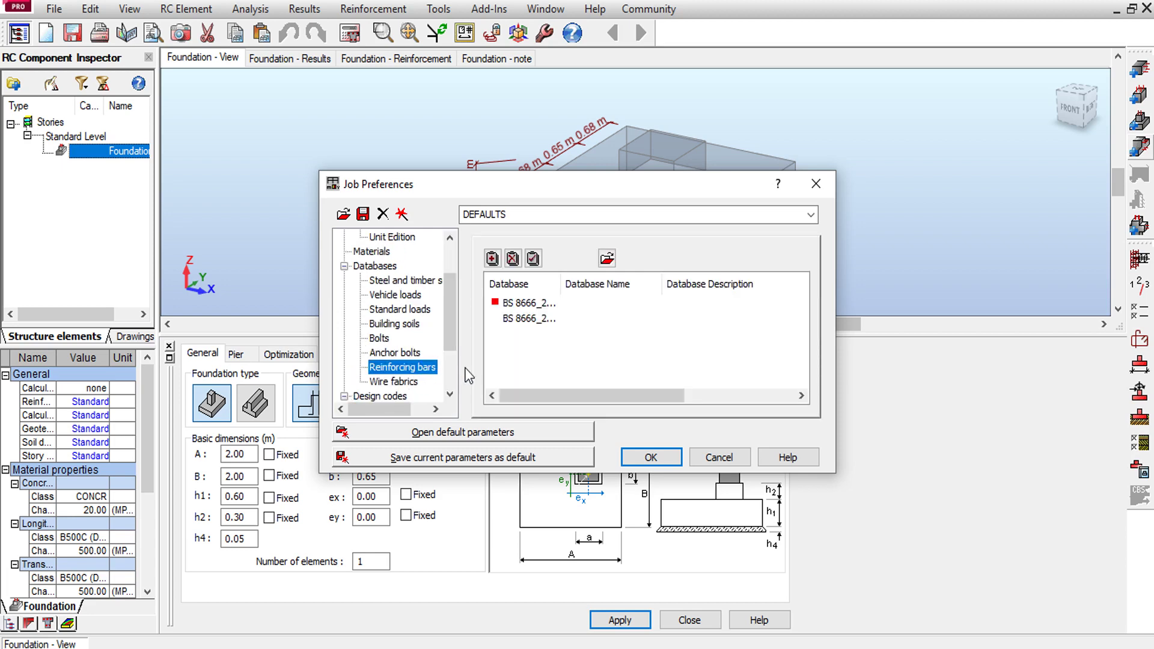
left_click(514, 319)
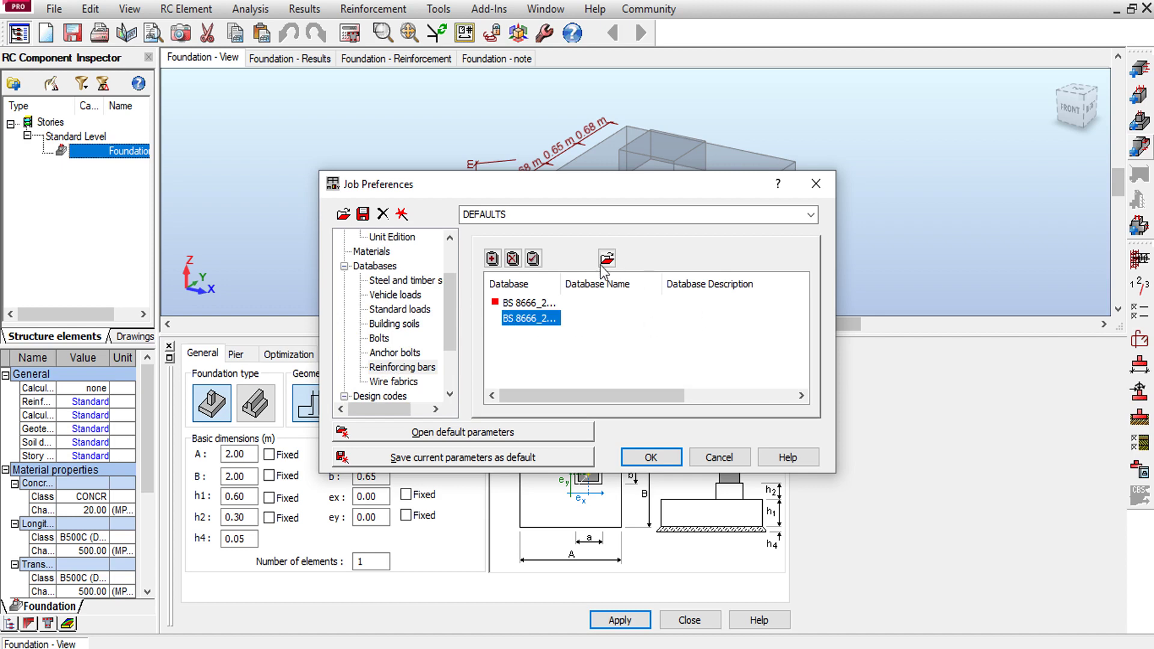
left_click(532, 259)
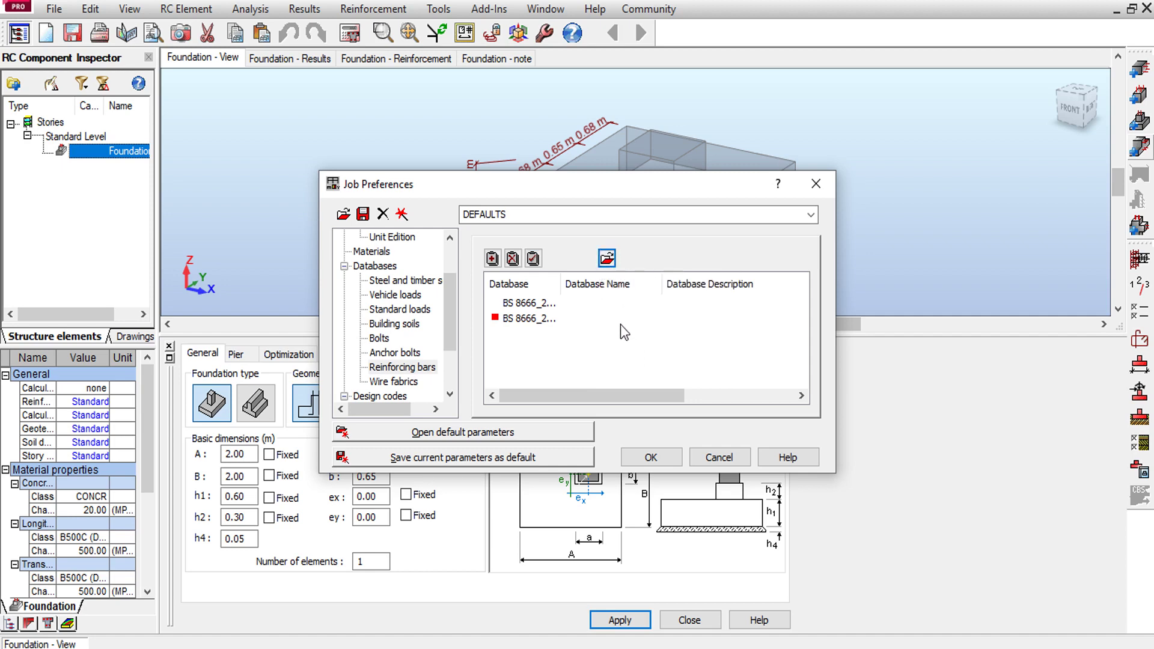
- Review the bar definitions of the BS 8666_2000 database and accept the job preferences
left_click(534, 319)
left_click(608, 259)
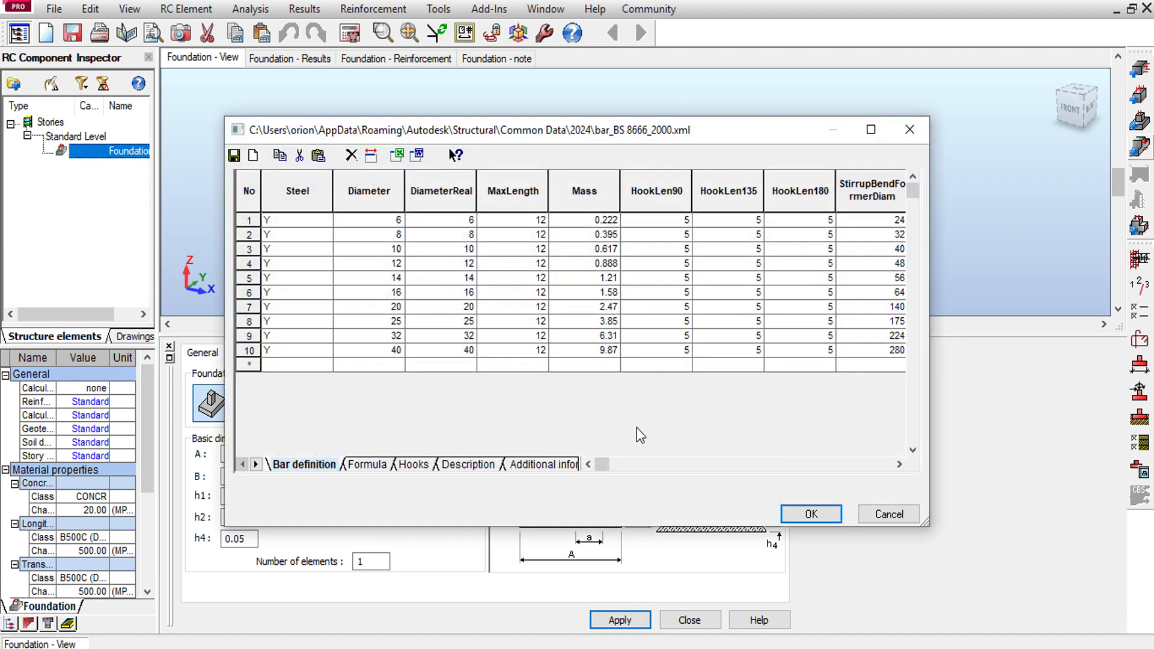
left_click(618, 464)
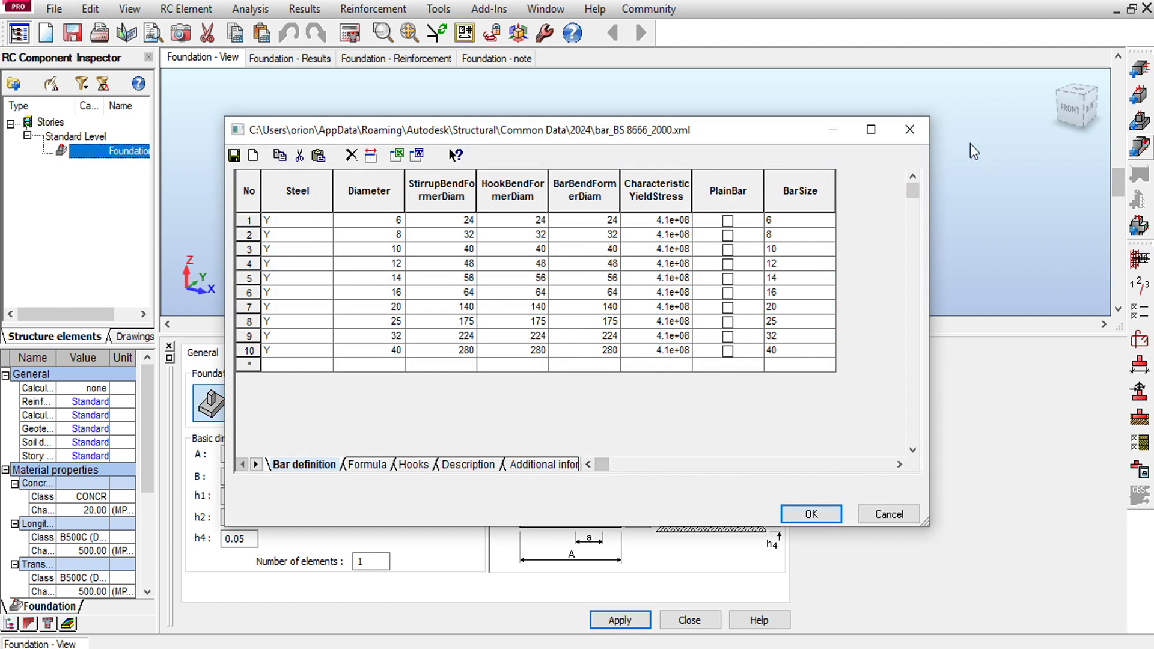
left_click(911, 136)
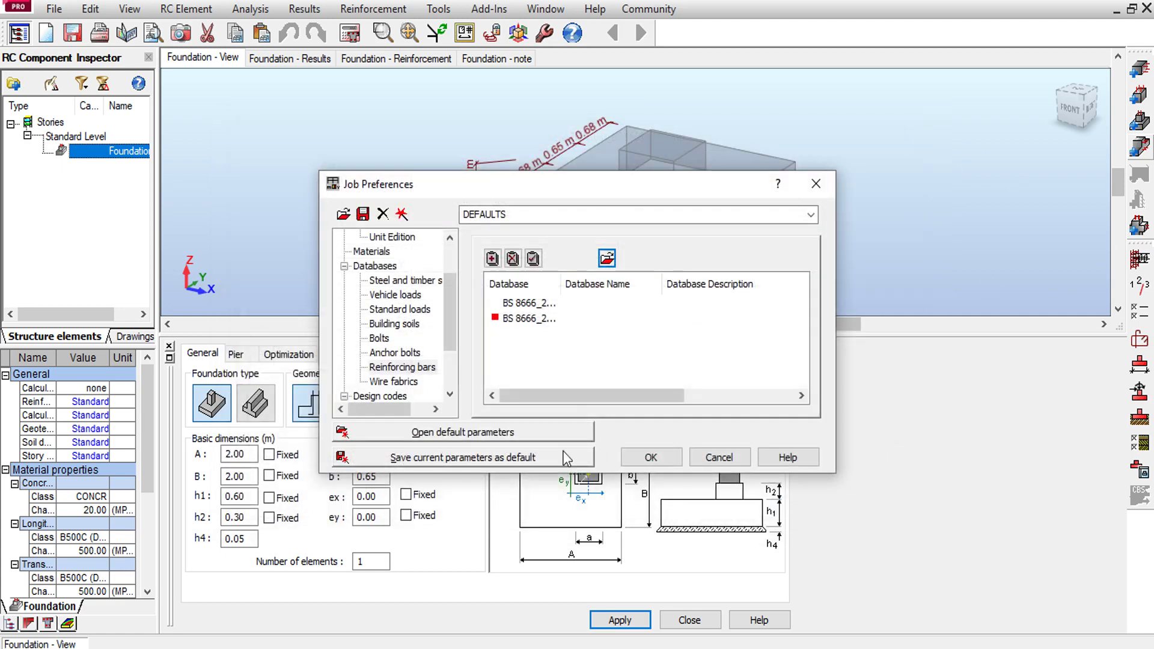
left_click(651, 456)
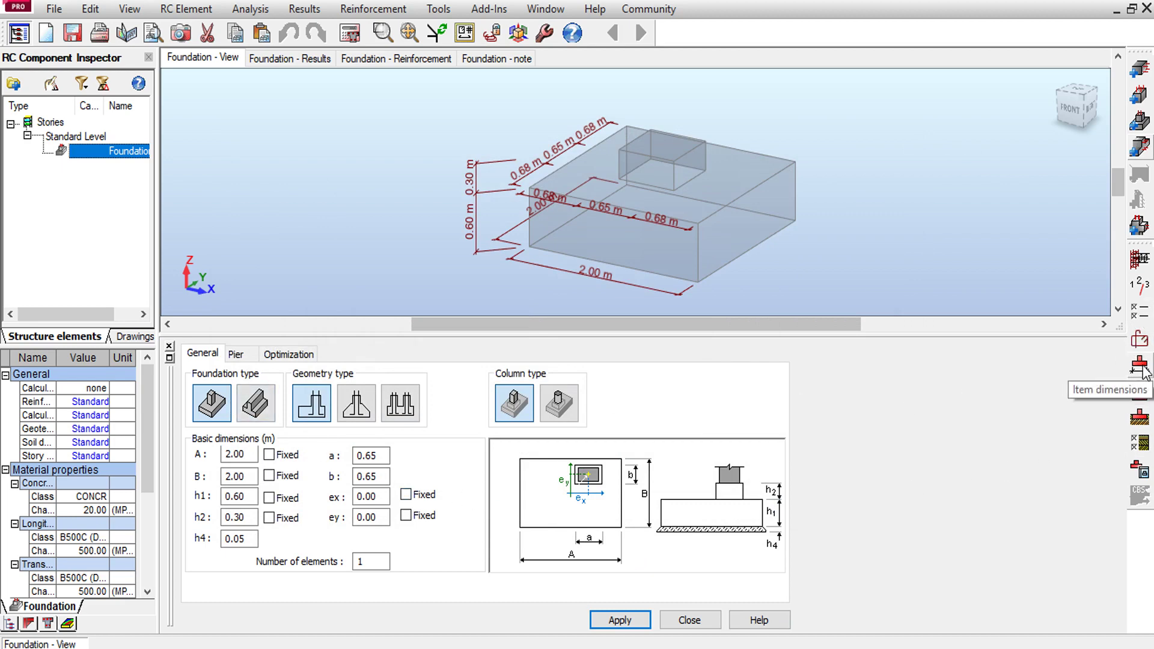
- Set the footing's plan dimensions A and B to 1.2 m each
double_click(237, 455)
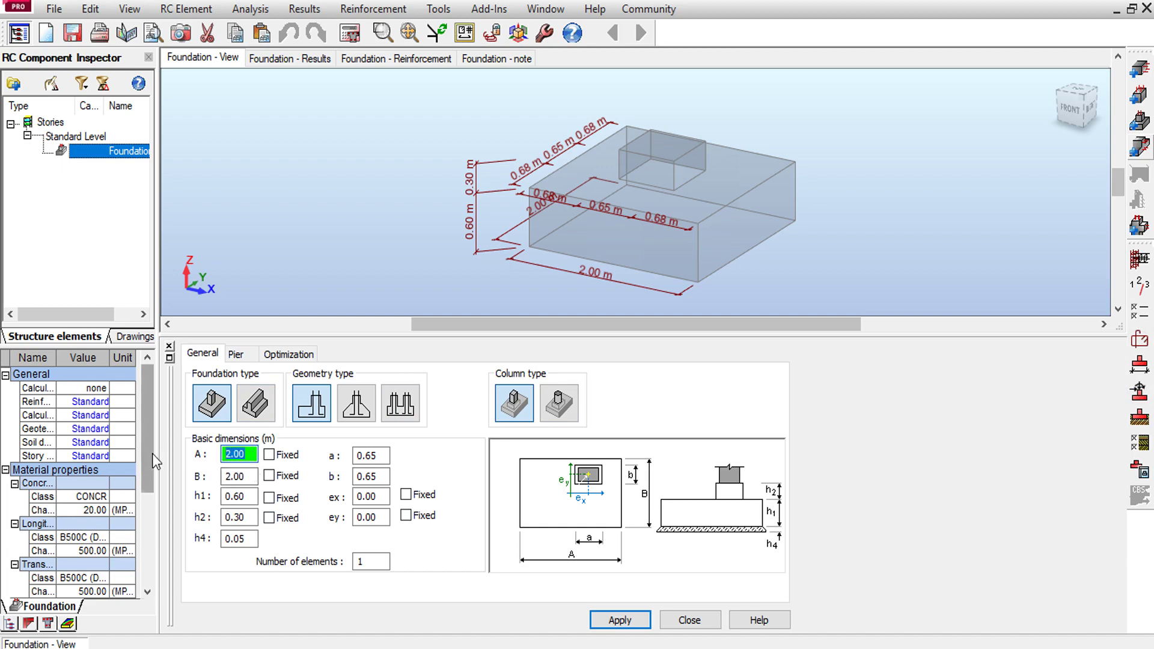
type("1.2")
key("Tab")
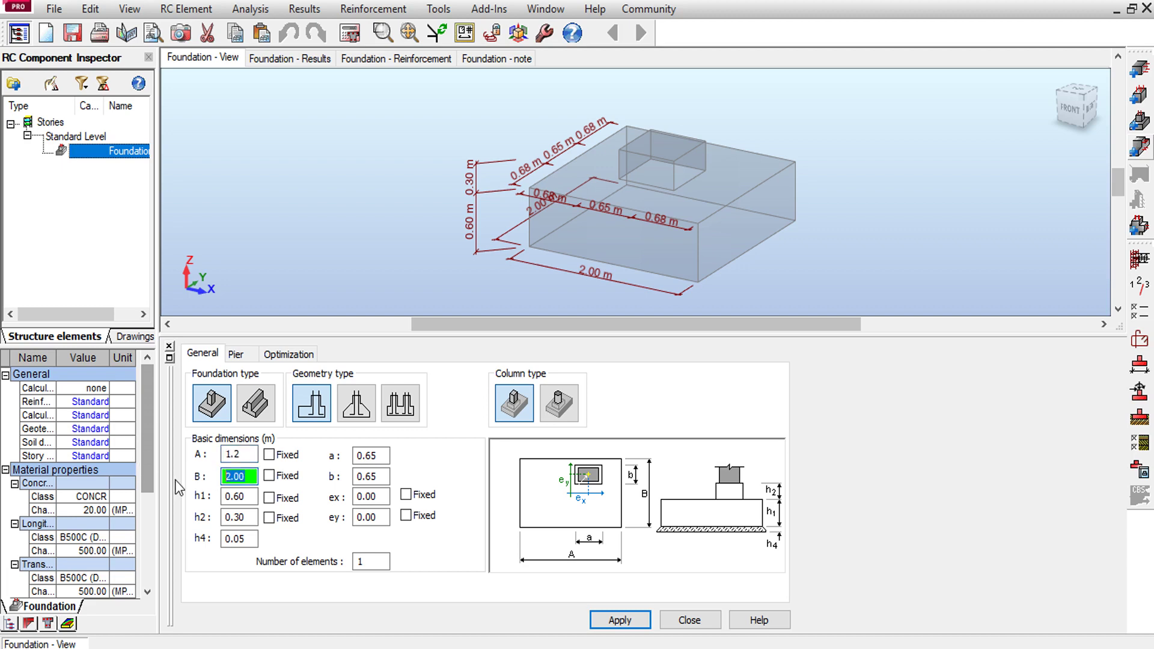
type("1.2")
- Fix the foundation heights h1 and h2, with h1 at 0.4 m and h2 at 0.7 m
left_click(269, 499)
left_click(235, 497)
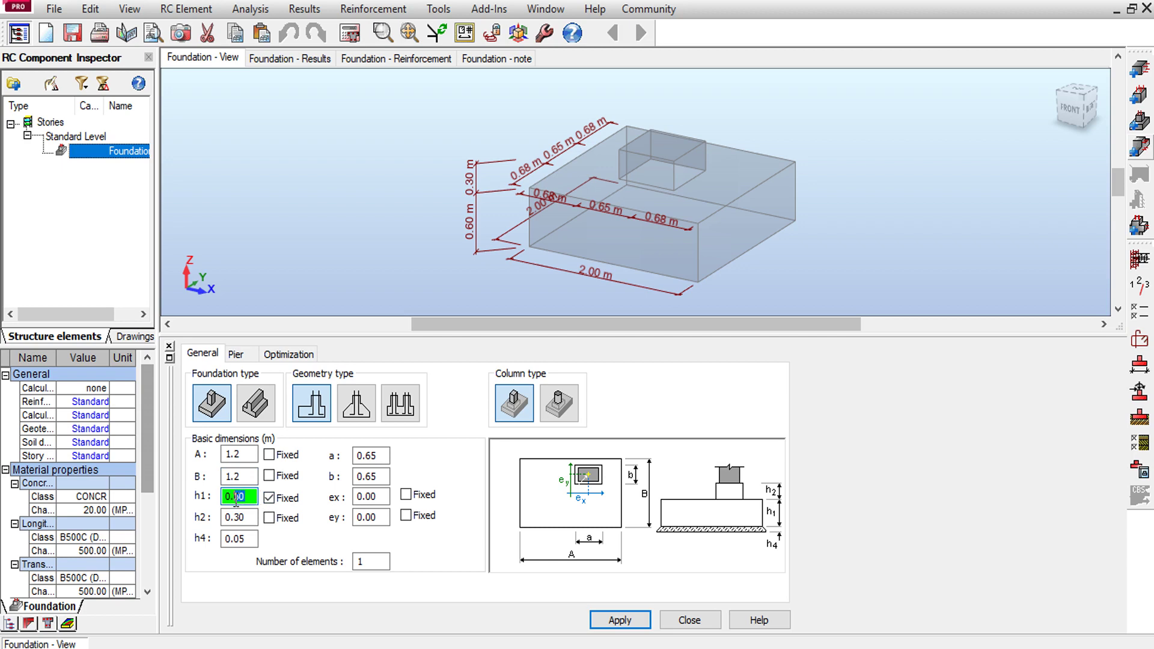
left_click(269, 519)
left_click(246, 517)
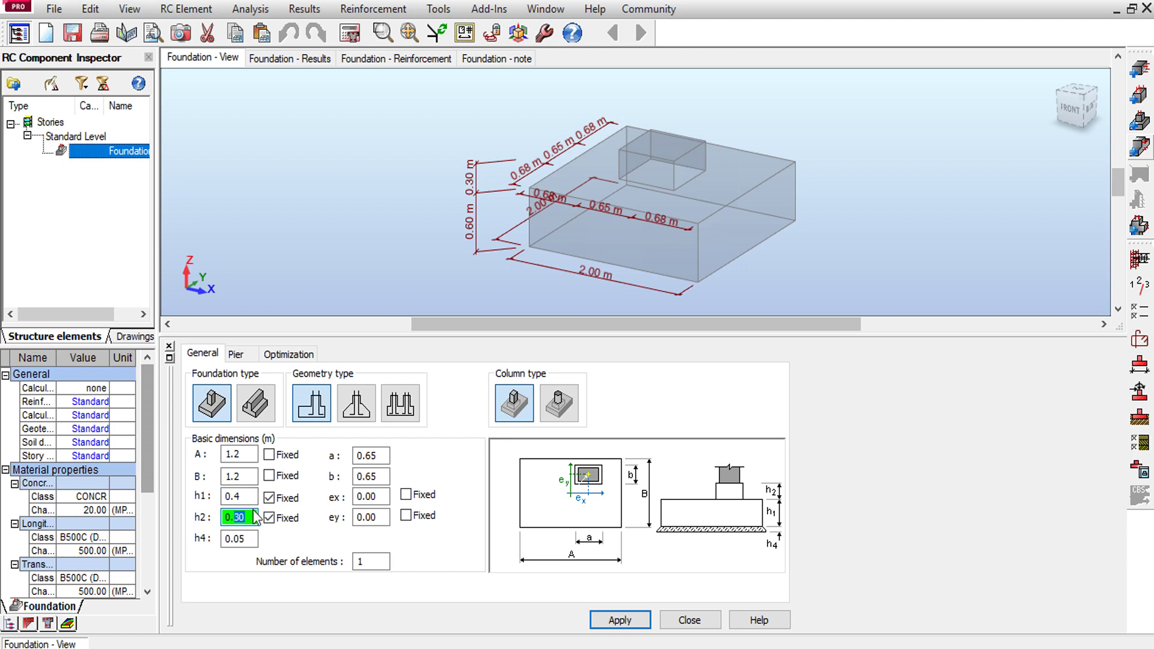
type("7")
- Fix the eccentricities ex and ey and set the column dimensions a and b to 0.3 m each
left_click(386, 456)
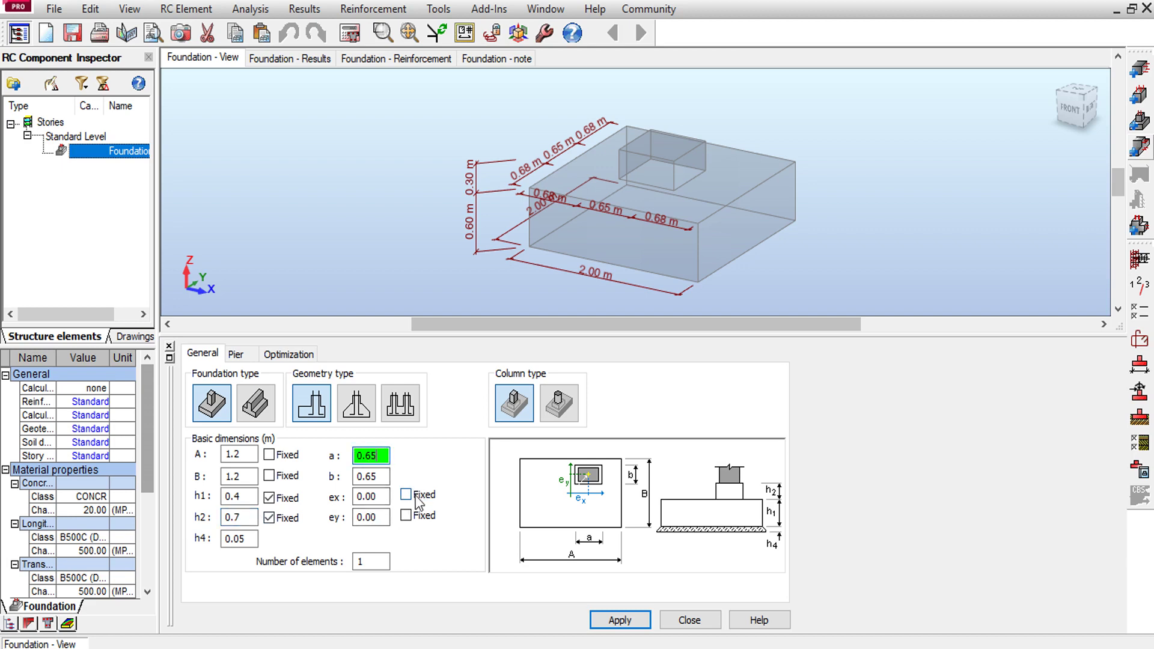
left_click(406, 495)
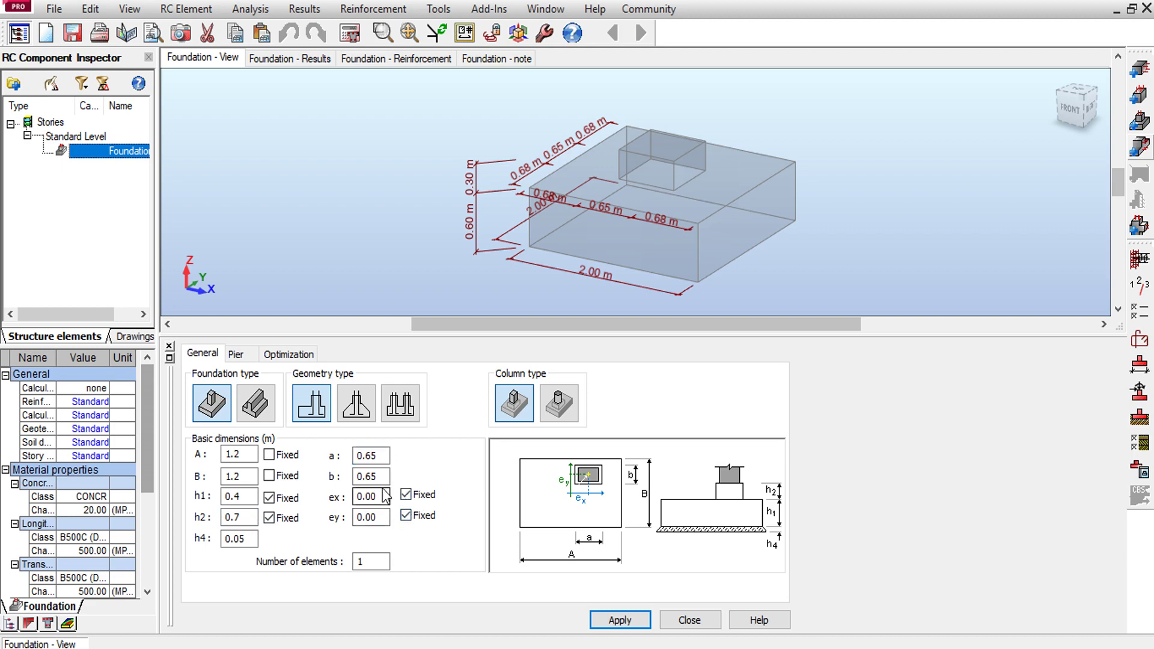
left_click(375, 456)
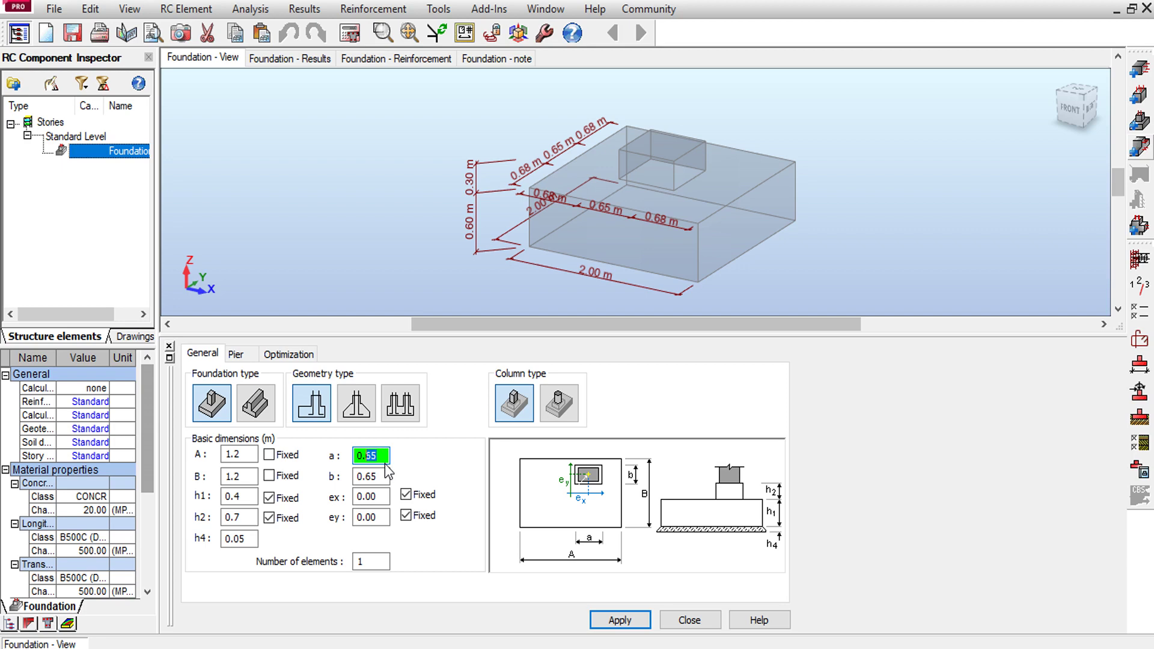
type("3")
left_click(379, 476)
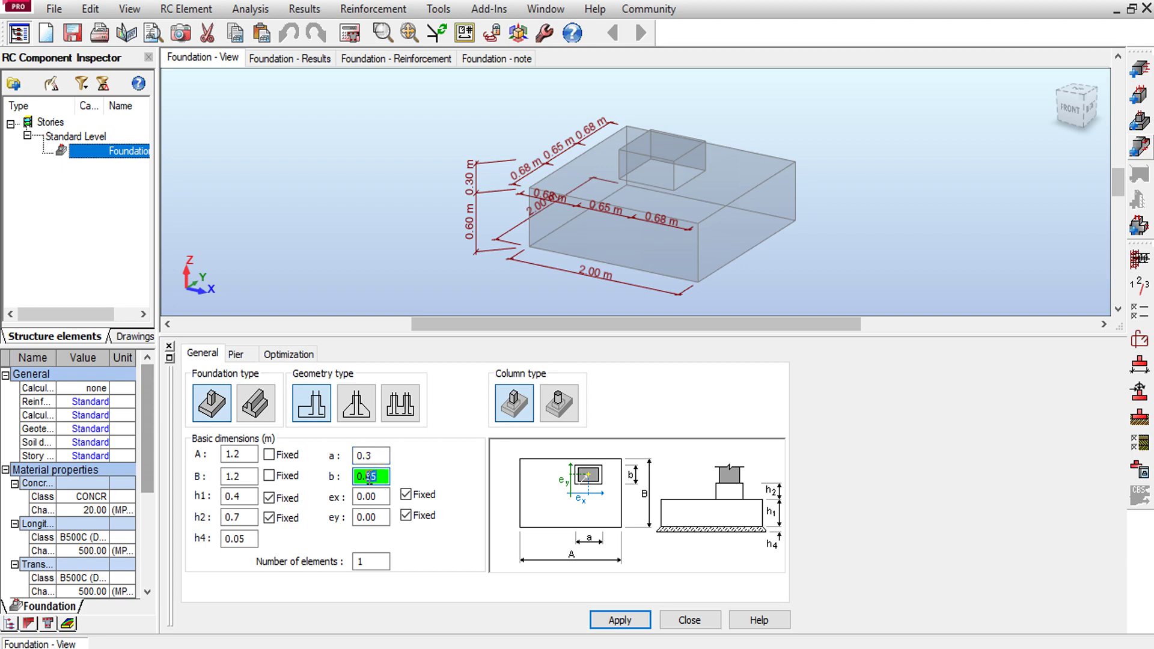
type("3")
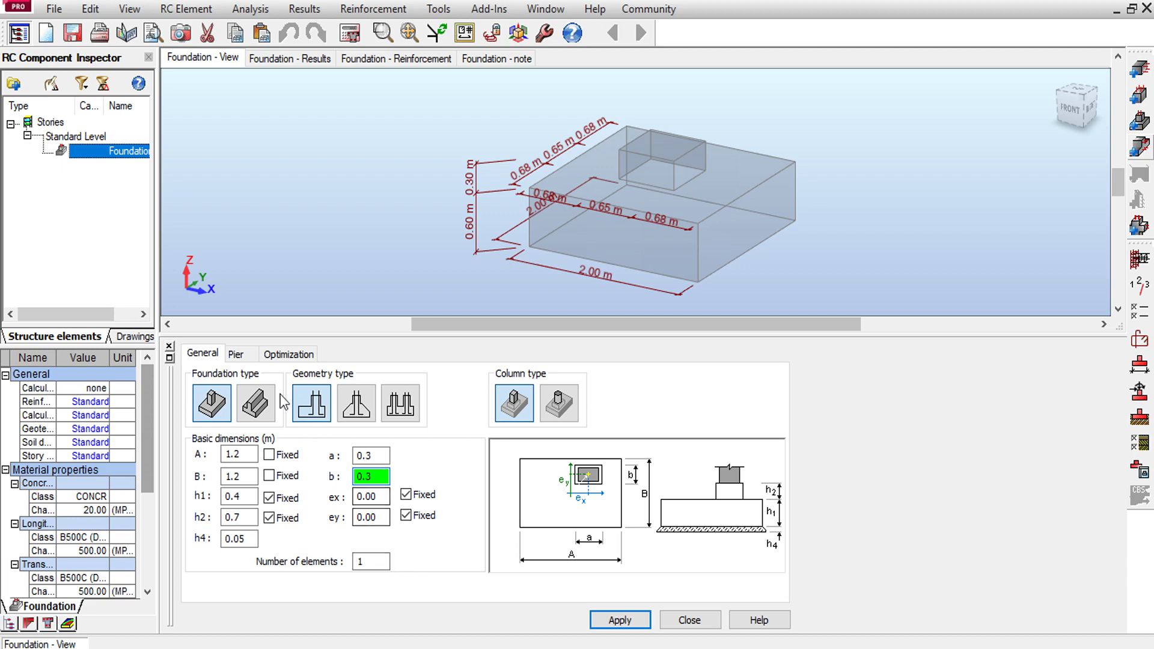
- Set the doweled column pier's dimensions a' and b' to 0.225 m each
left_click(237, 355)
left_click(247, 559)
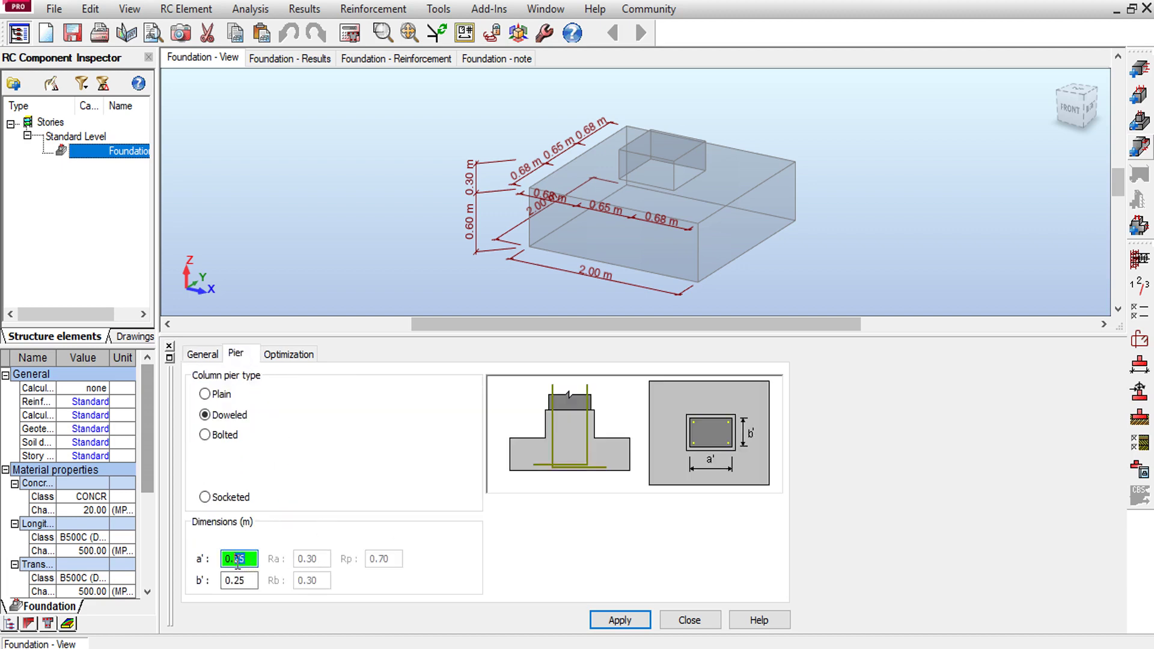
type("225")
left_click_drag(254, 581, 235, 575)
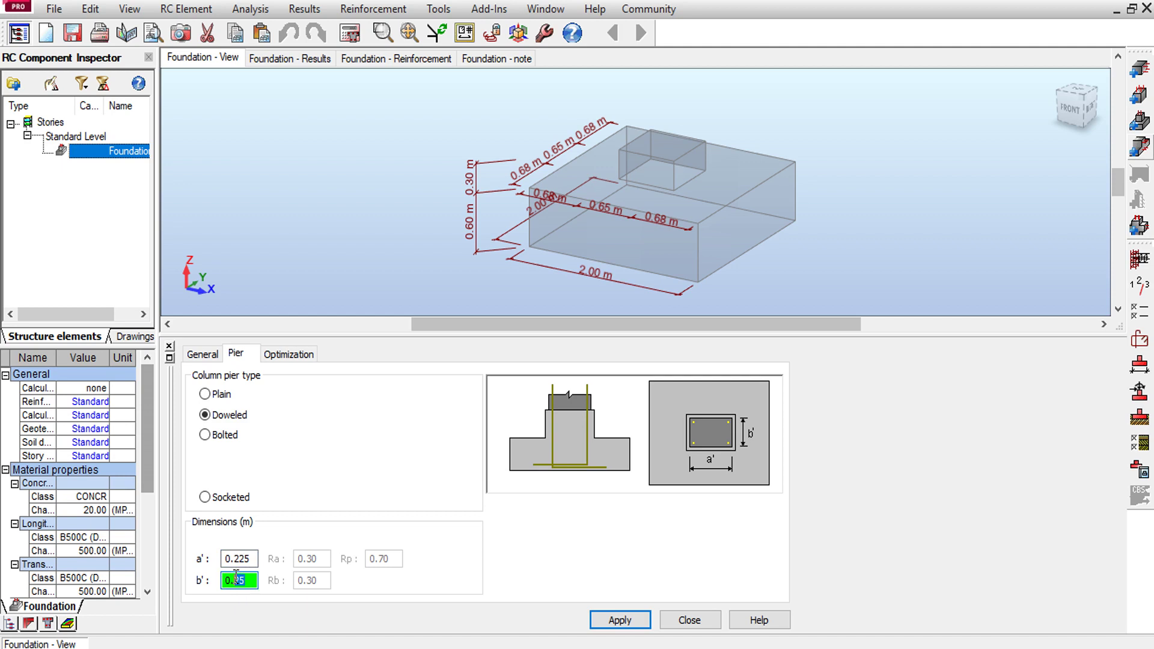
key("BackSpace")
left_click(291, 359)
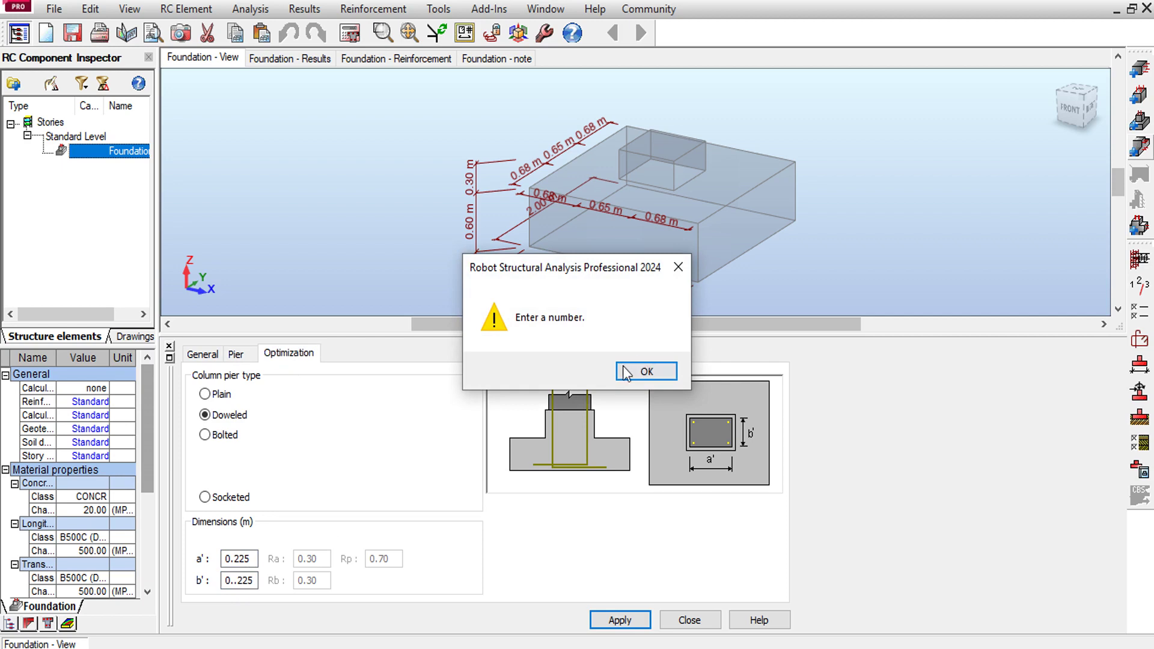
left_click(643, 369)
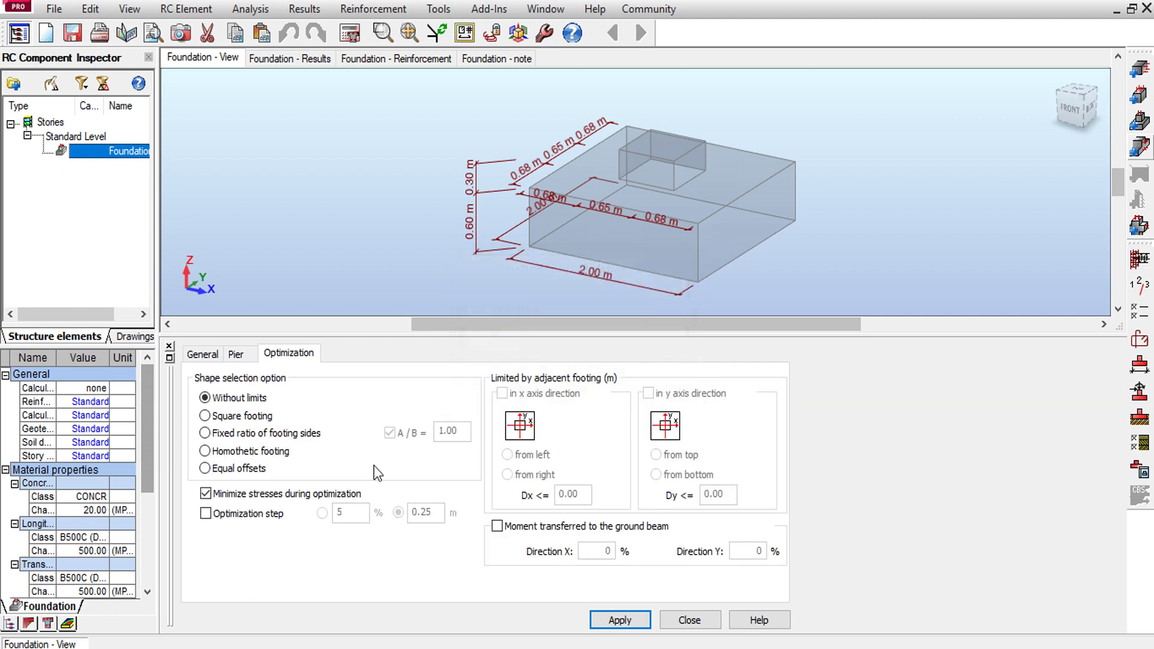
left_click(236, 355)
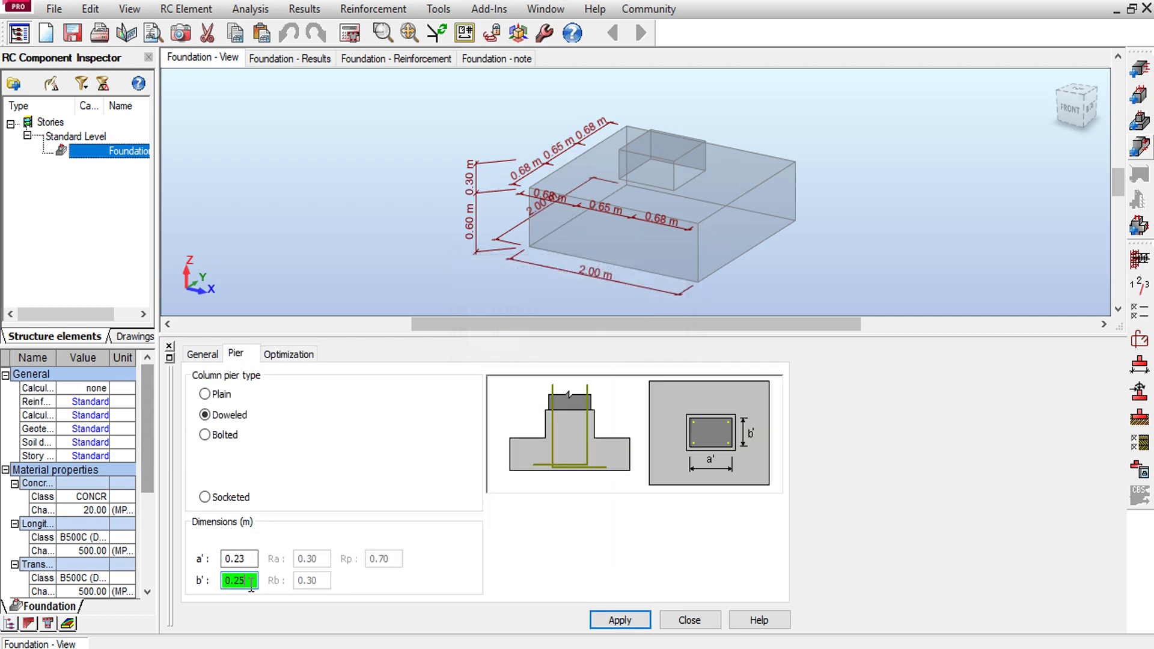
left_click_drag(245, 580, 235, 580)
type("2")
- Optimize the shape as a square footing with a 0.1 m optimization step and apply the foundation geometry
left_click(282, 354)
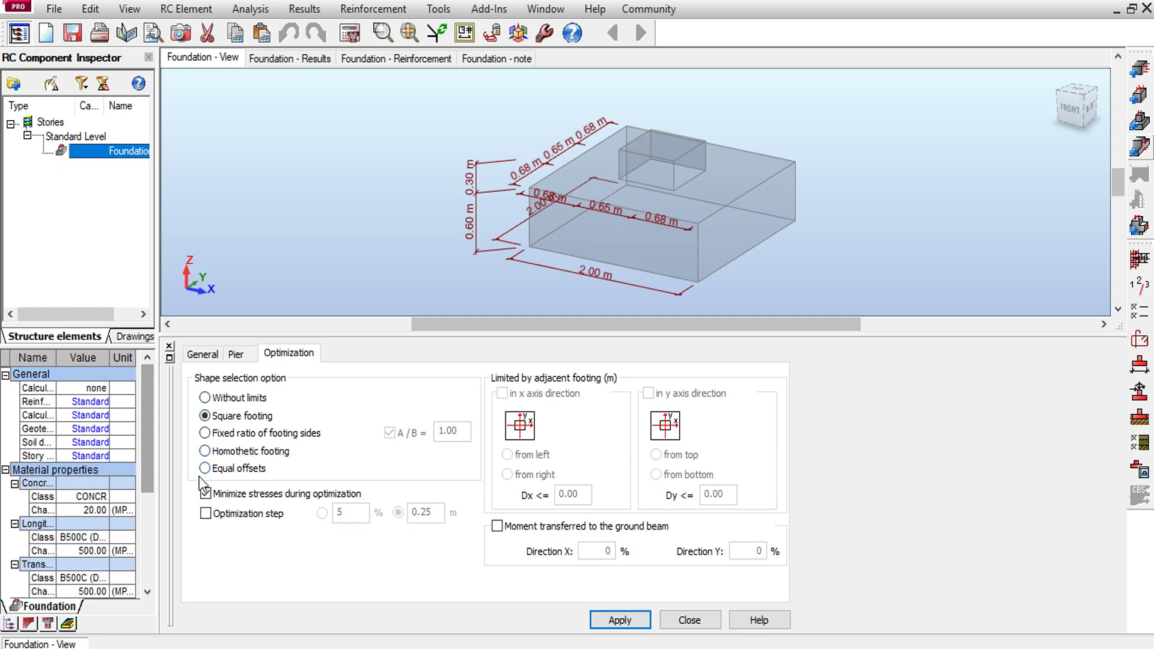
left_click(205, 514)
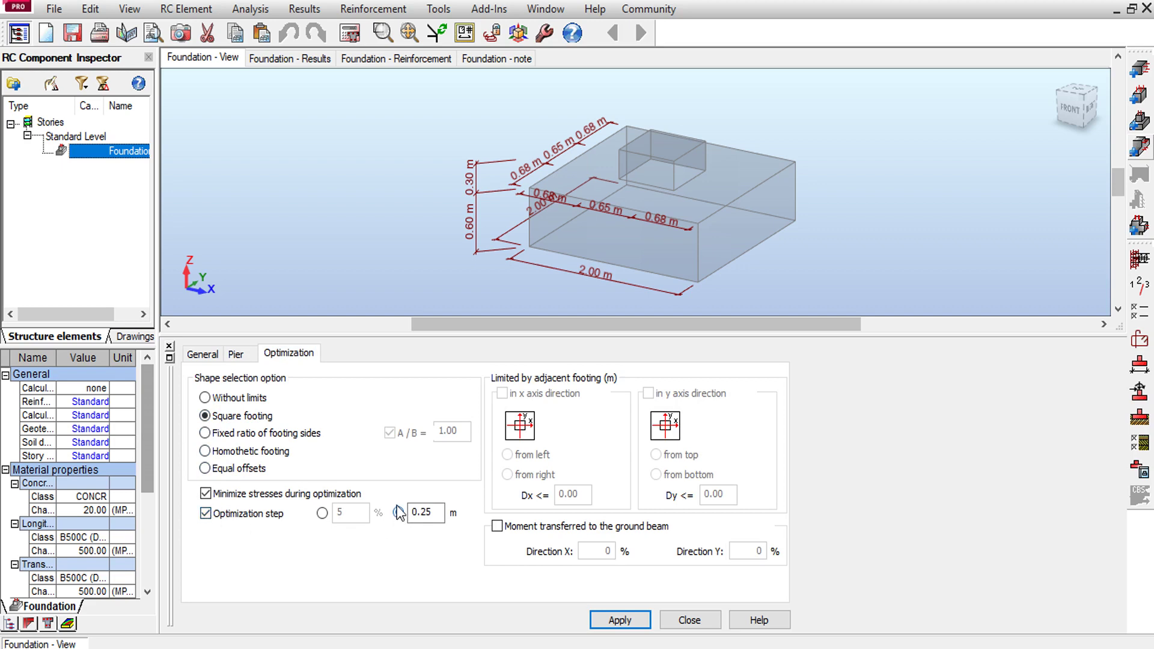
left_click_drag(434, 513, 424, 512)
type("1")
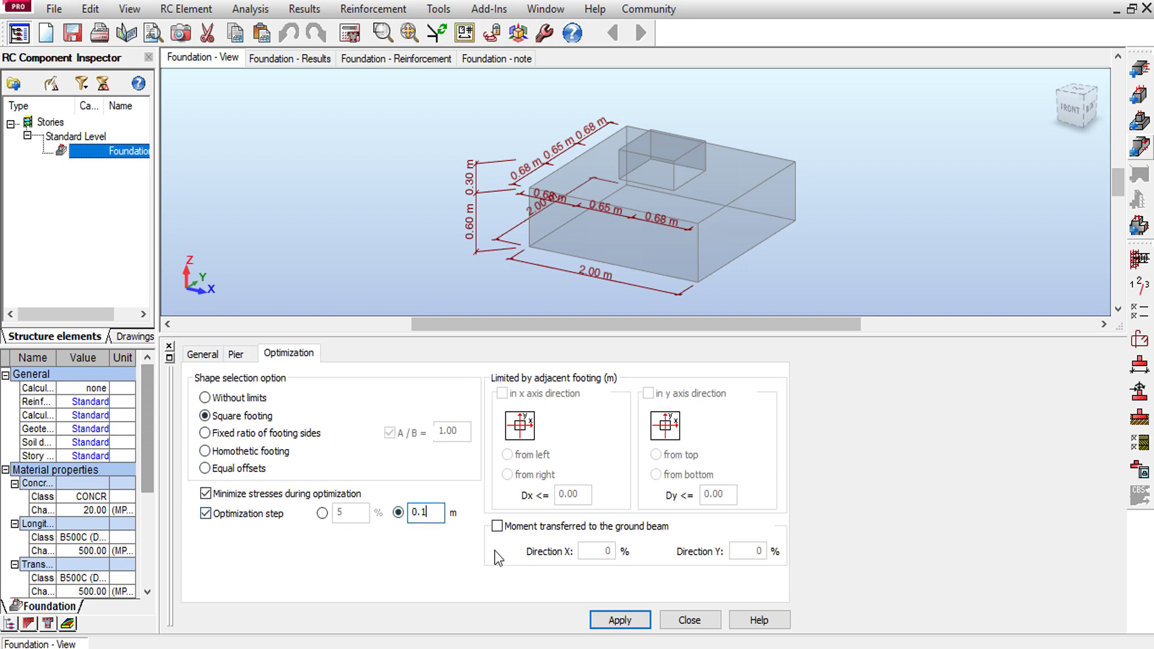
left_click(644, 619)
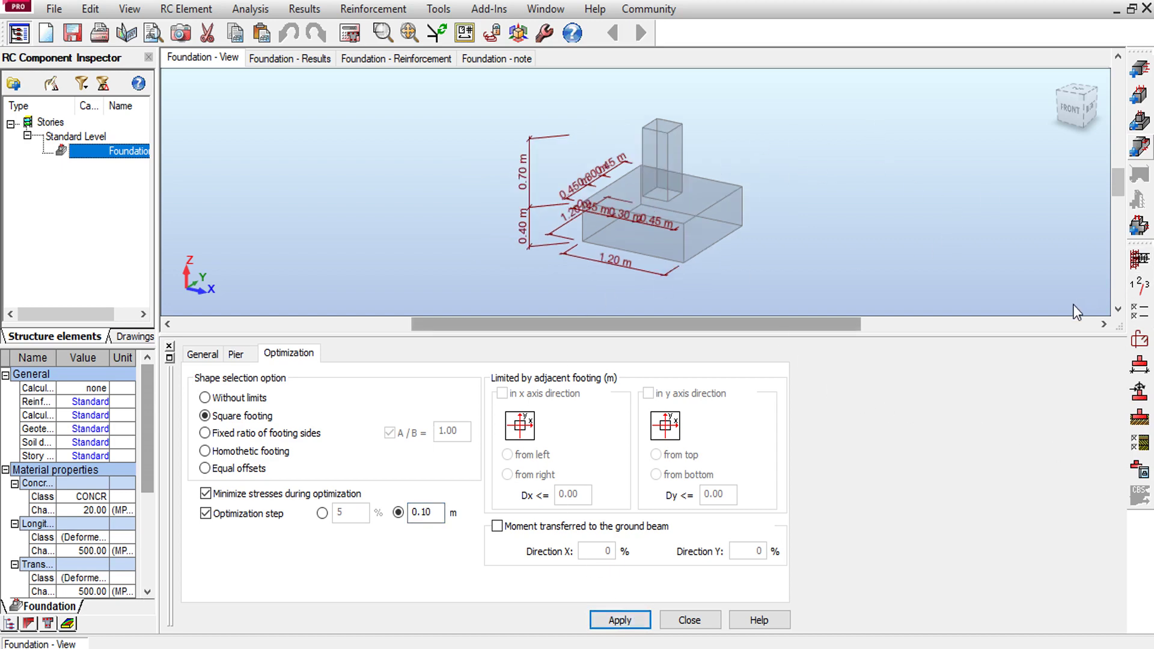
- Set the concrete covers c1 and c2 to 30 mm in the foundation's calculation options
left_click(1141, 323)
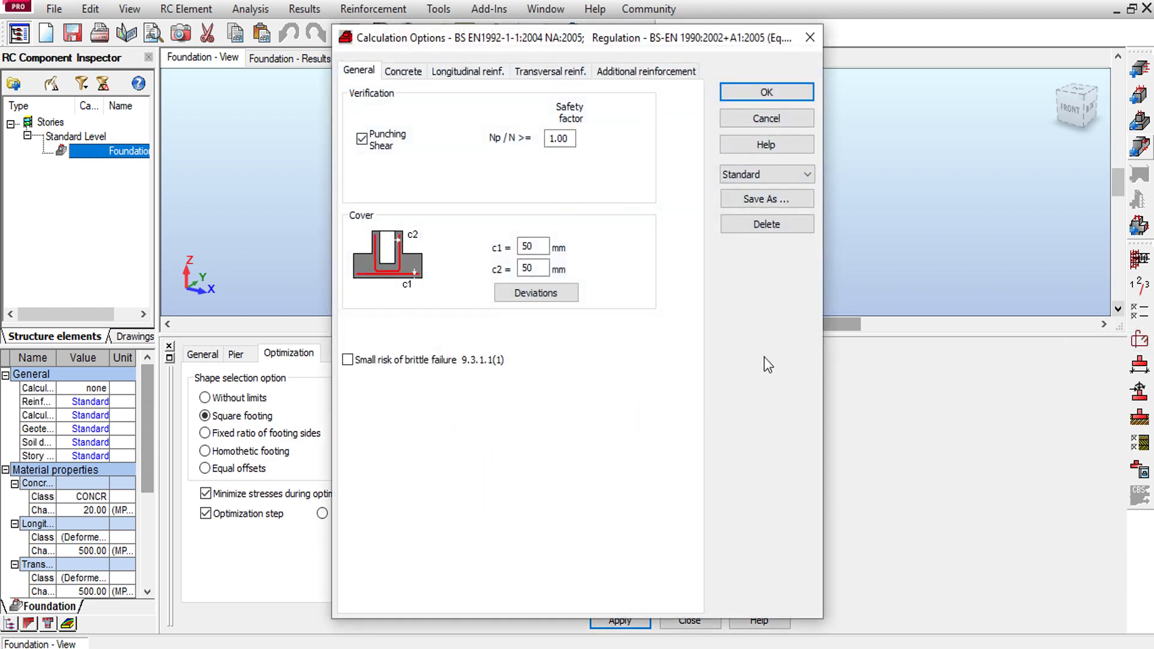
left_click(536, 294)
double_click(523, 247)
type("30")
double_click(523, 268)
type("30")
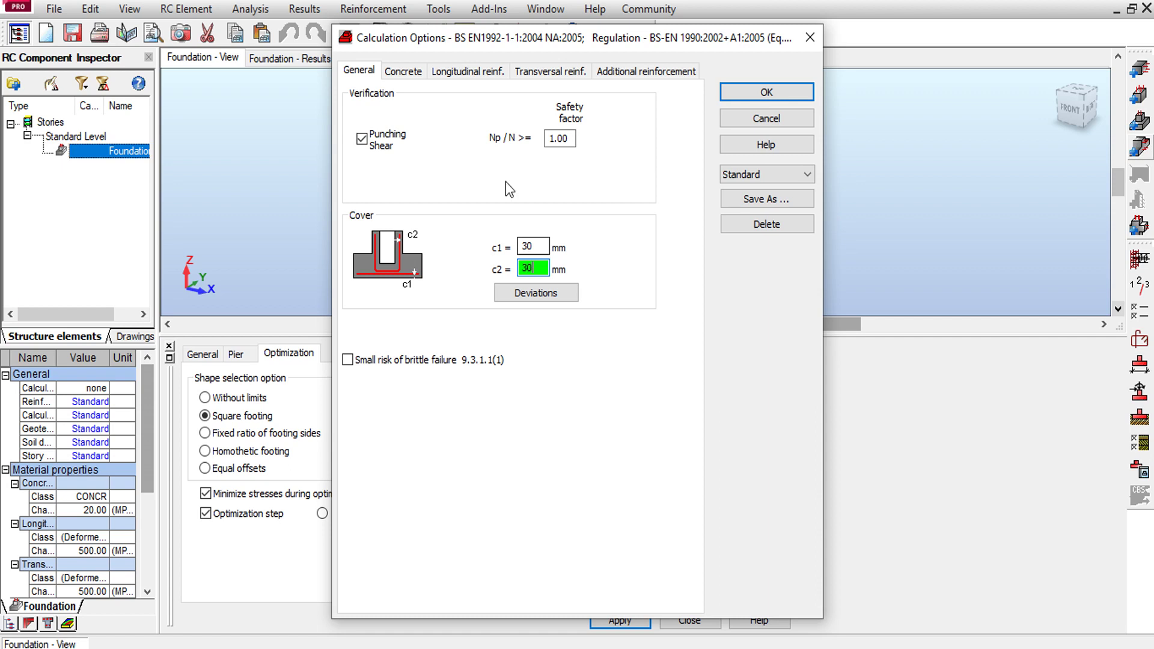
- Set the foundation's concrete to C25 in the calculation options
left_click(404, 73)
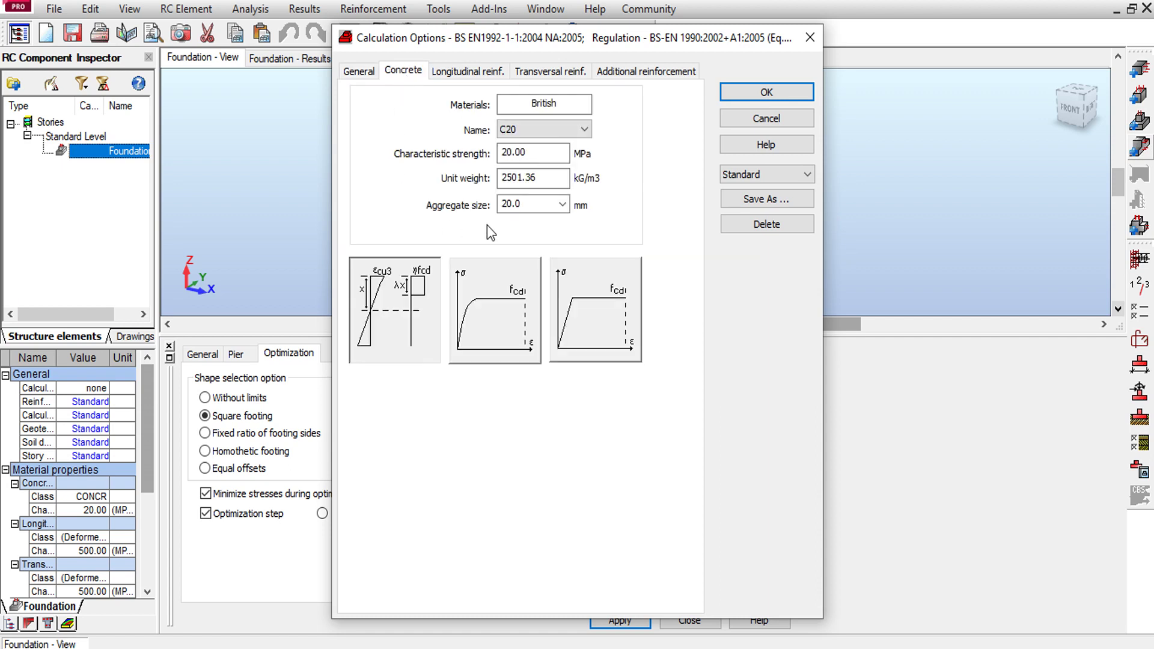
left_click(538, 127)
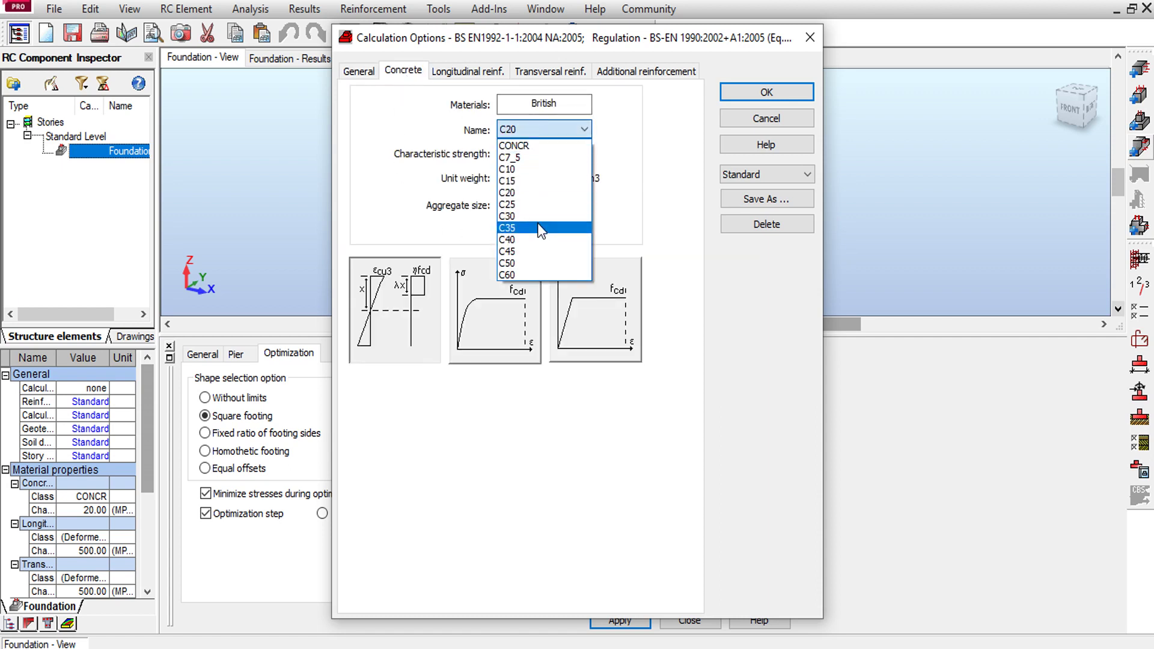
left_click(527, 205)
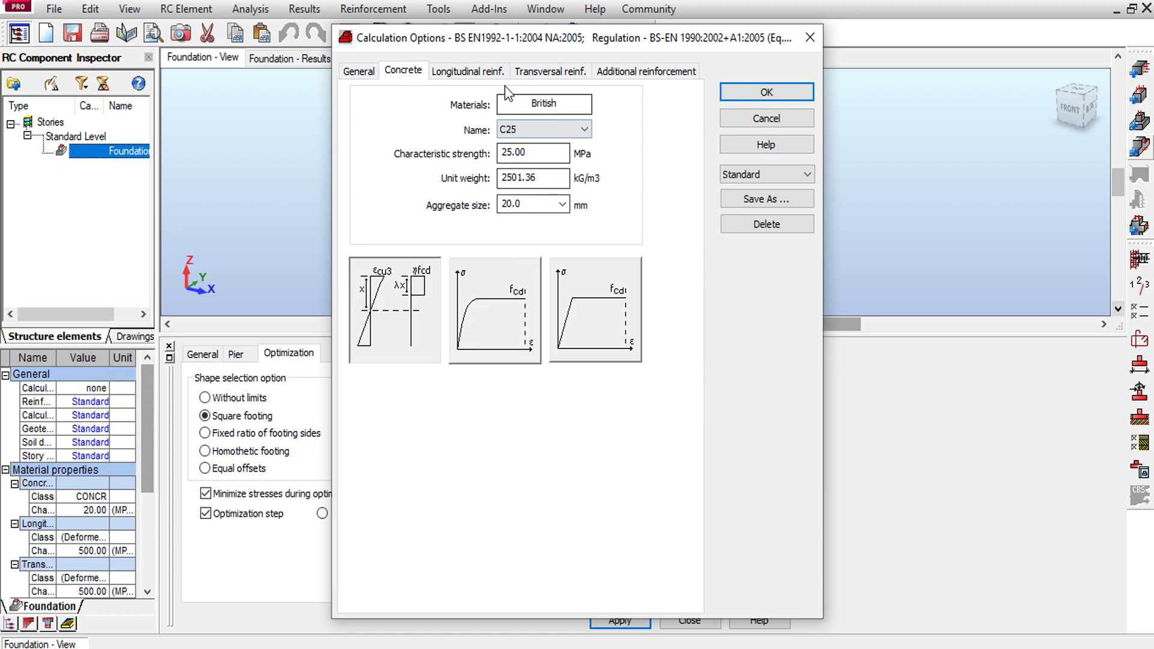
- Set the longitudinal reinforcement to steel grade Y and allow only 16 mm bars
left_click(465, 71)
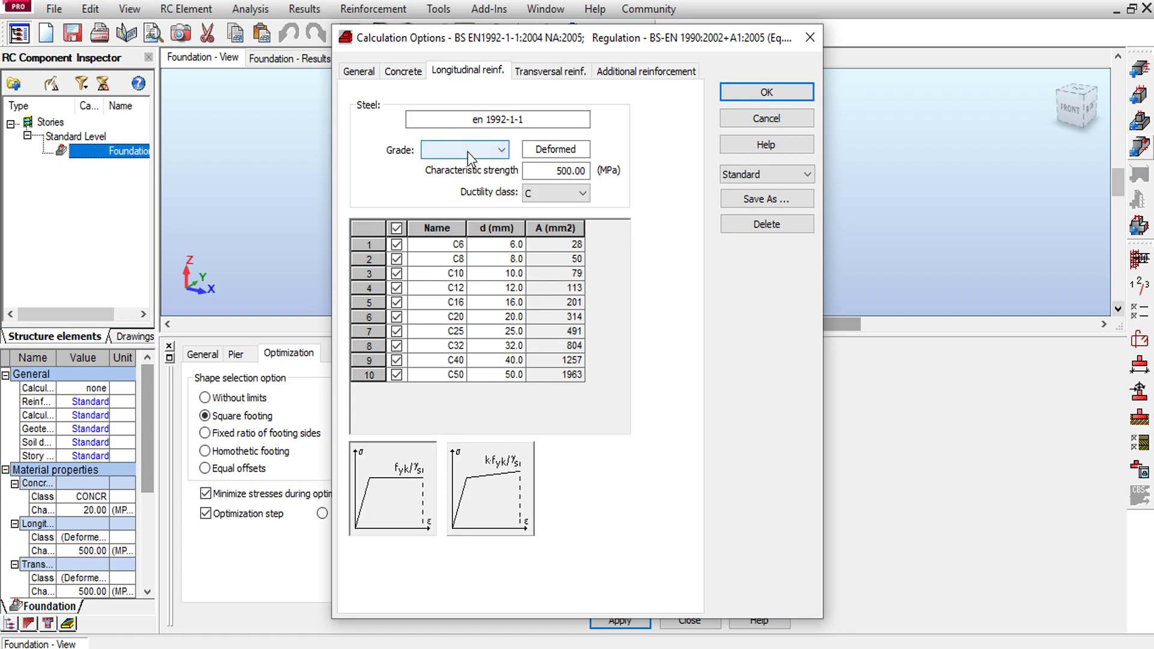
left_click(468, 151)
left_click(472, 169)
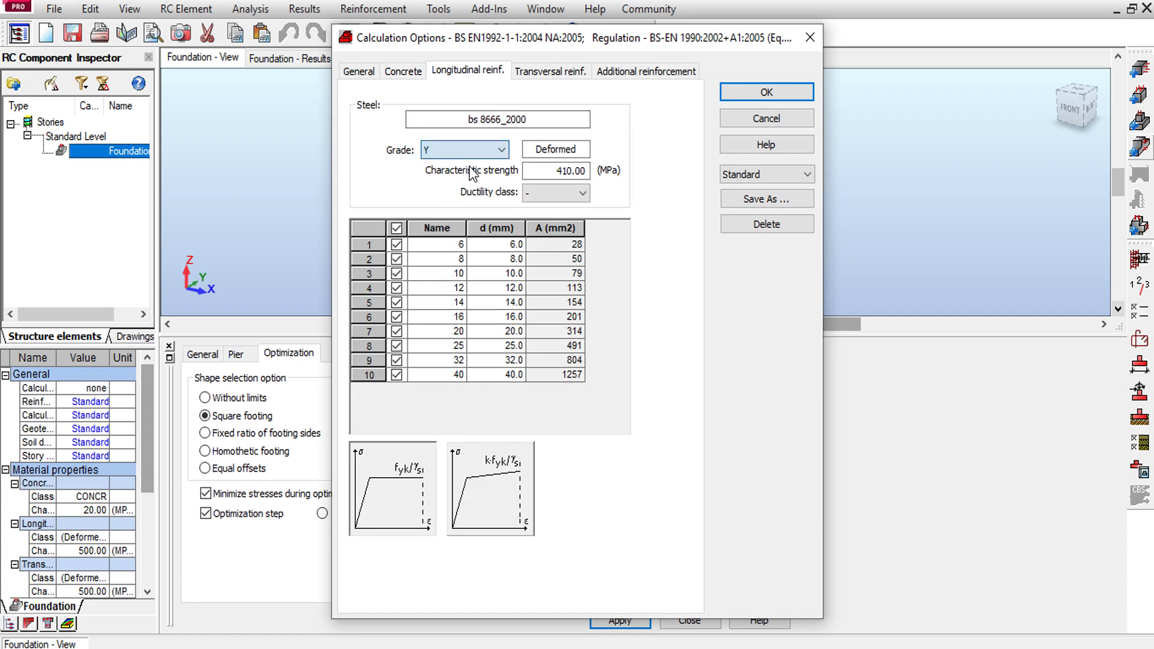
left_click(397, 229)
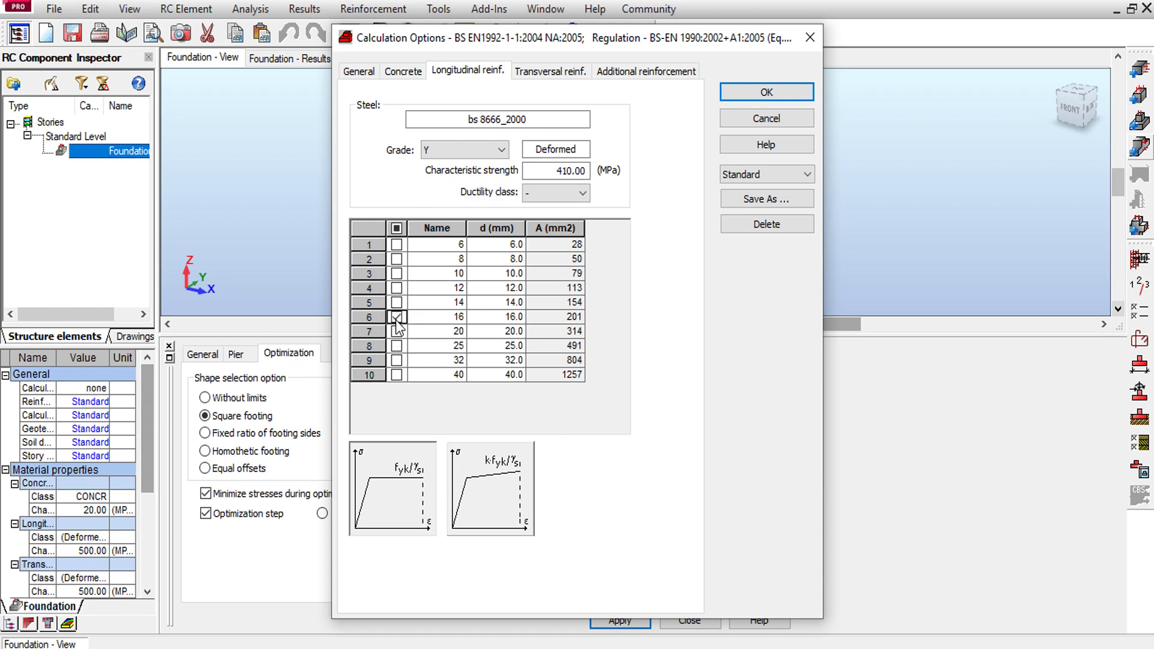
- Set the transversal reinforcement to steel grade Y and allow only 8 mm bars
left_click(548, 77)
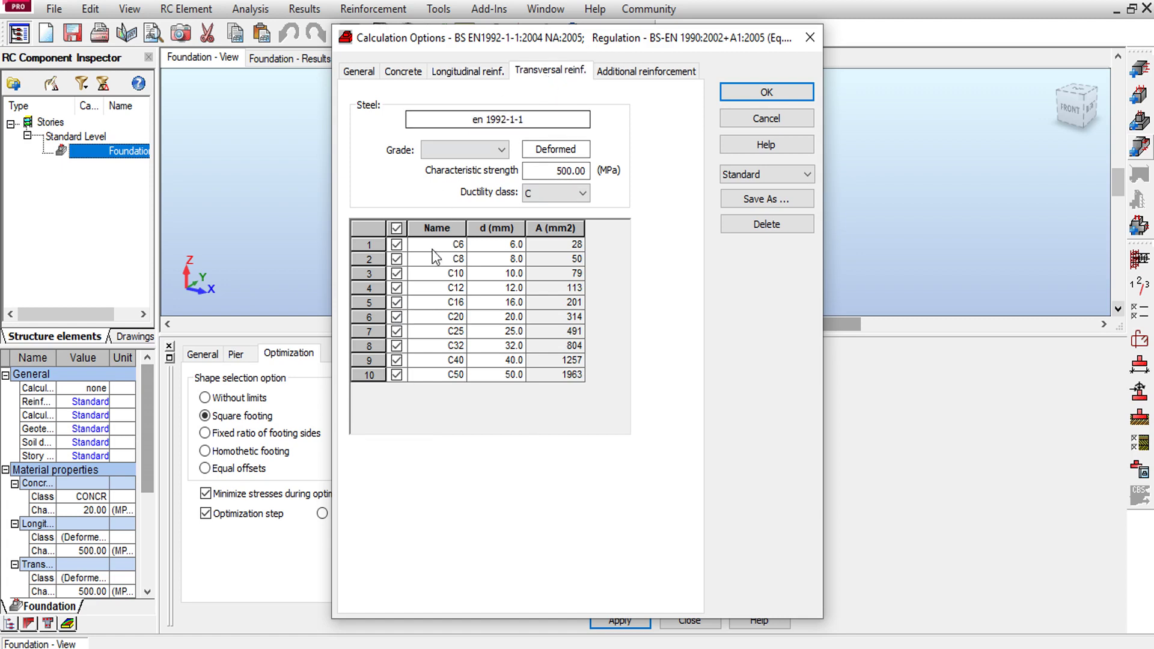
left_click(473, 150)
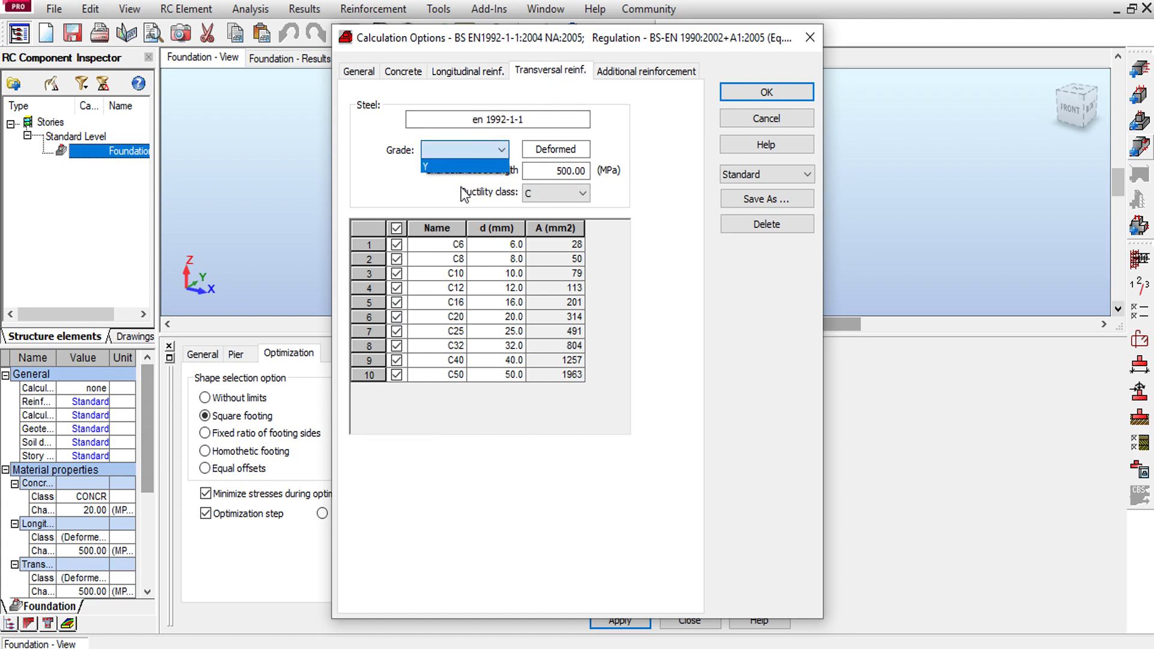
left_click(445, 166)
left_click(396, 228)
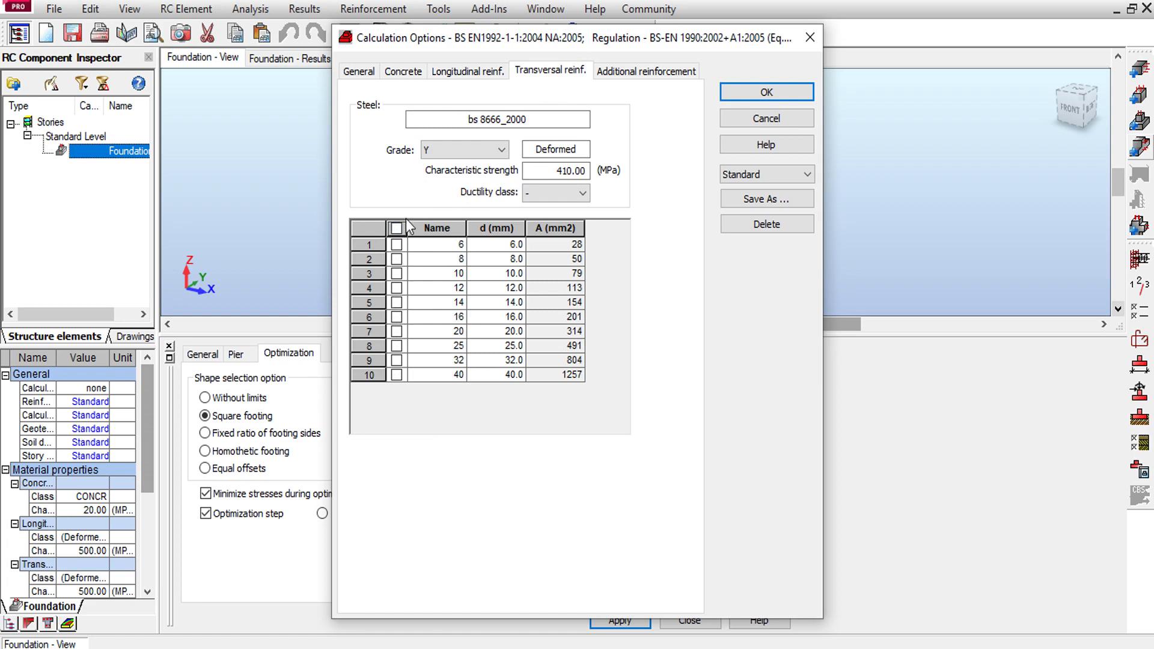
left_click(395, 259)
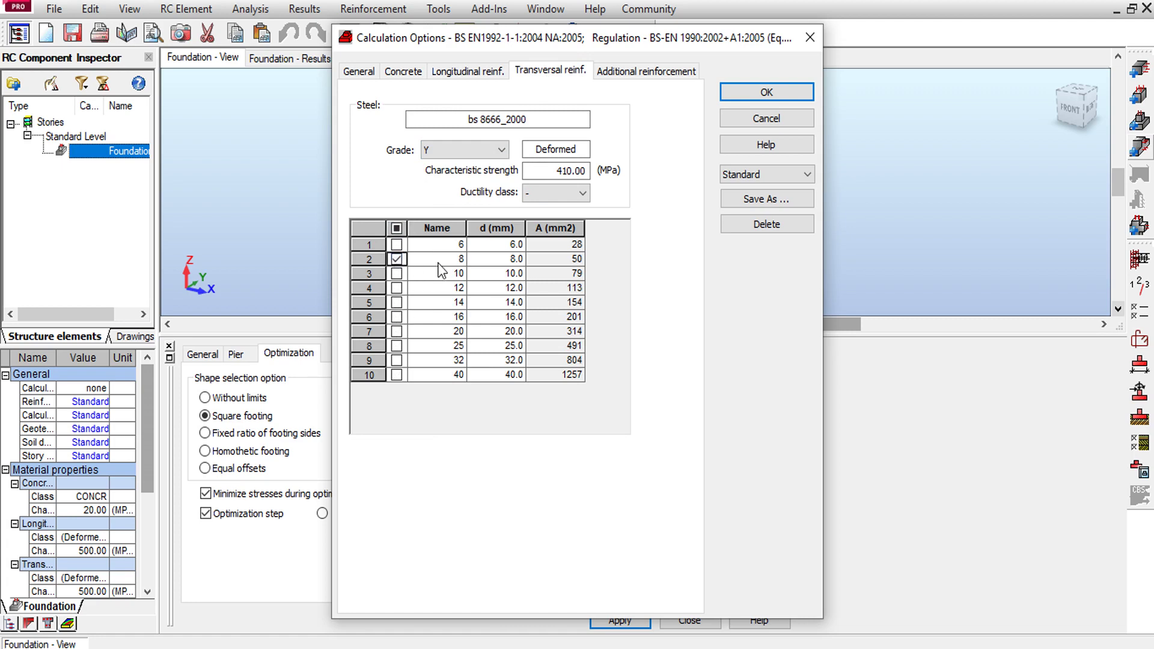
- Set the additional reinforcement to steel grade Y and allow only 8 mm and 16 mm bars
left_click(639, 76)
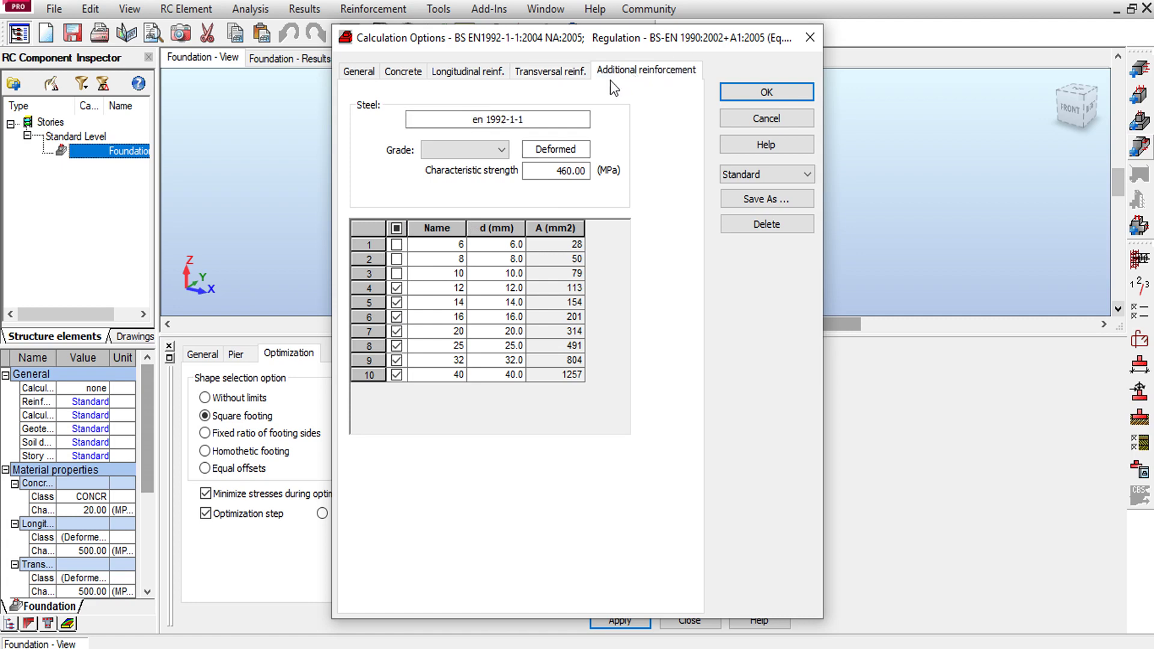
left_click(448, 164)
left_click(400, 227)
left_click(401, 227)
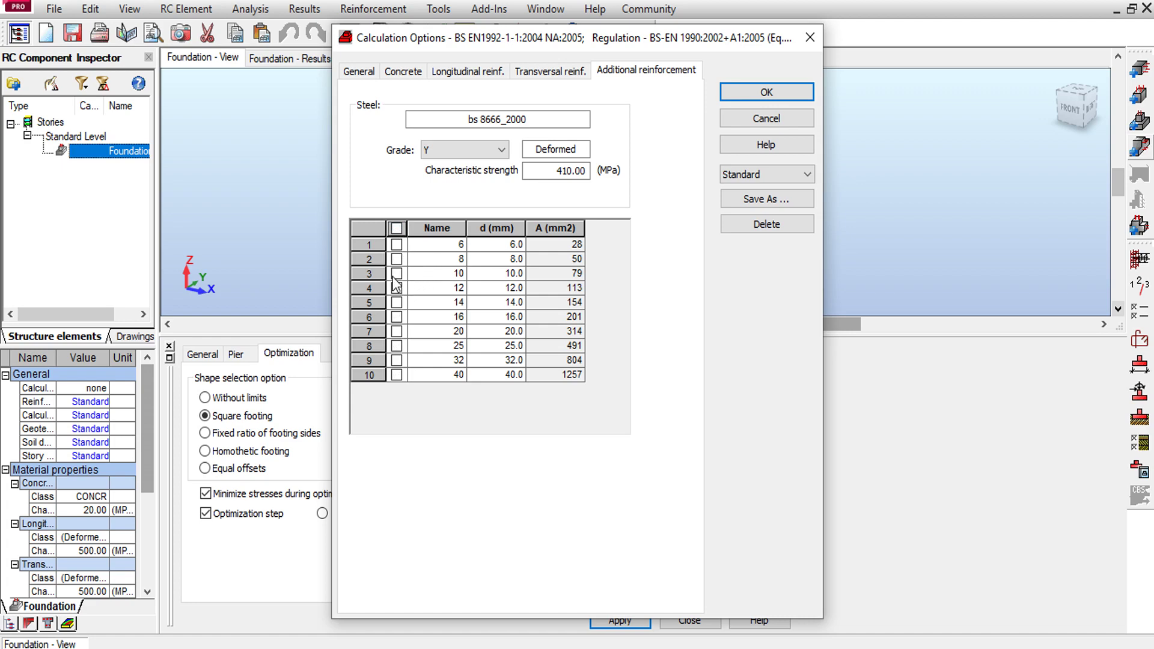
left_click(399, 260)
left_click(396, 317)
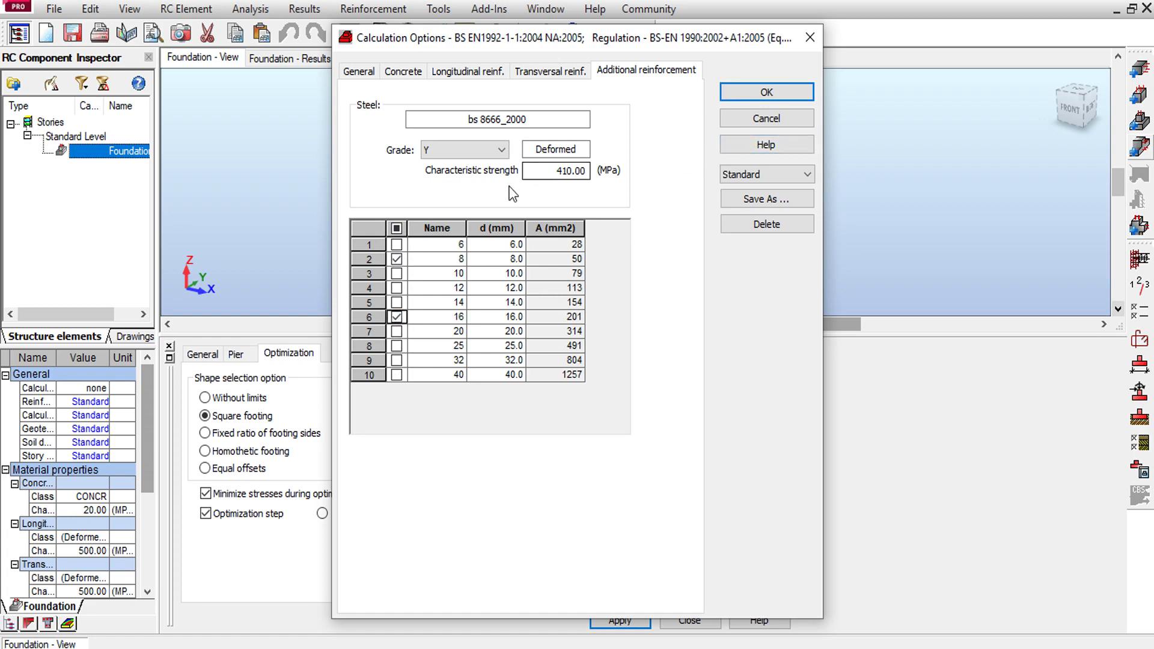
- Save the calculation options under the name f1 and accept them for the foundation
left_click(764, 200)
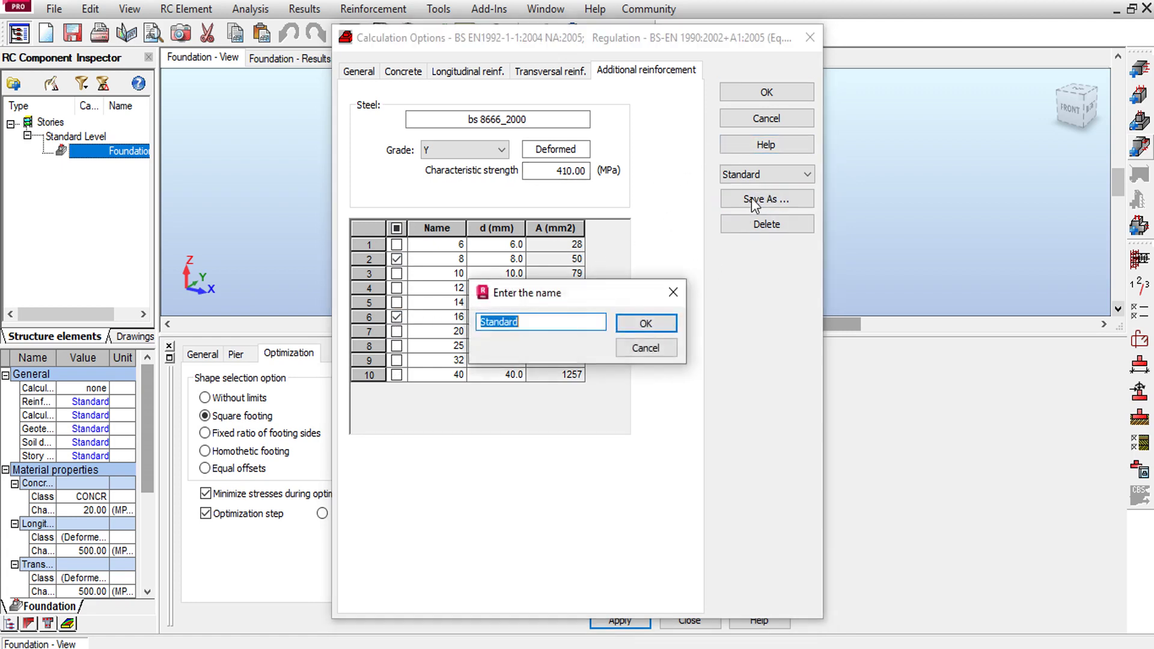
type("f1")
left_click(658, 323)
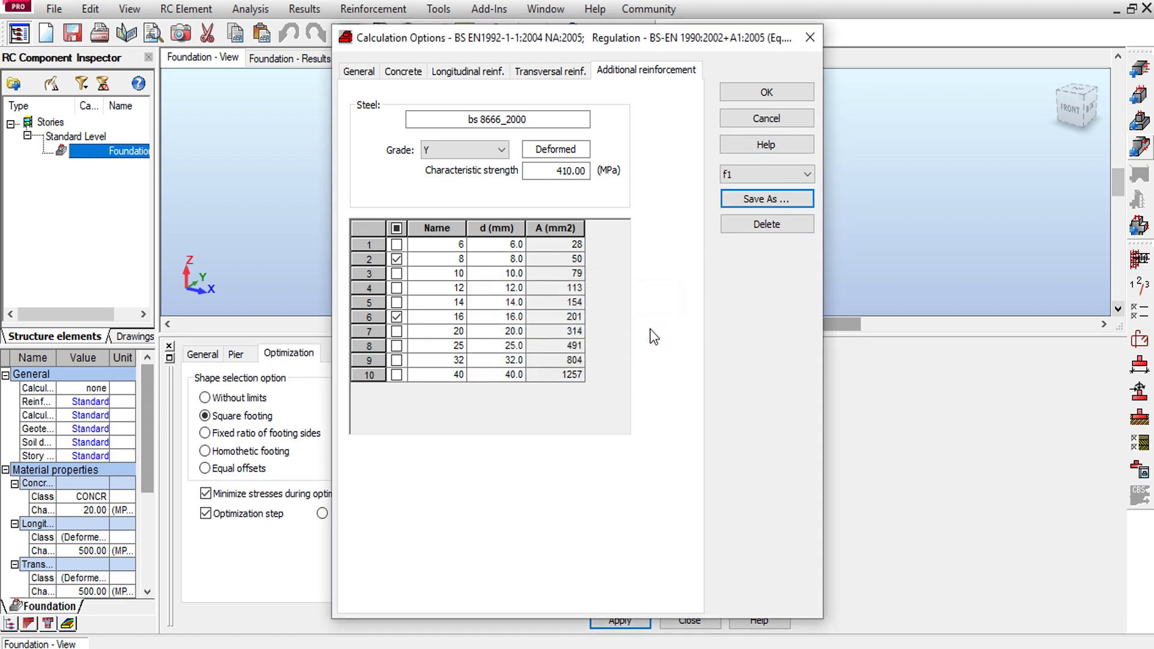
left_click(772, 90)
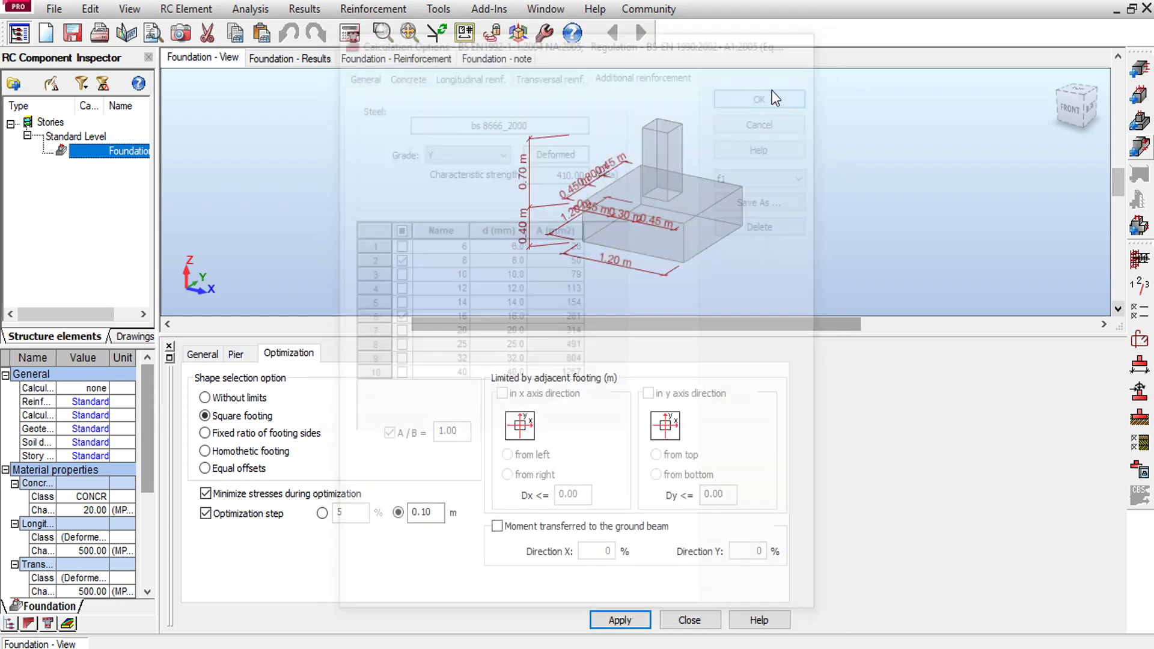
- Set the number of dowel bars to 0 in the foundation's reinforcement pattern
left_click(1141, 343)
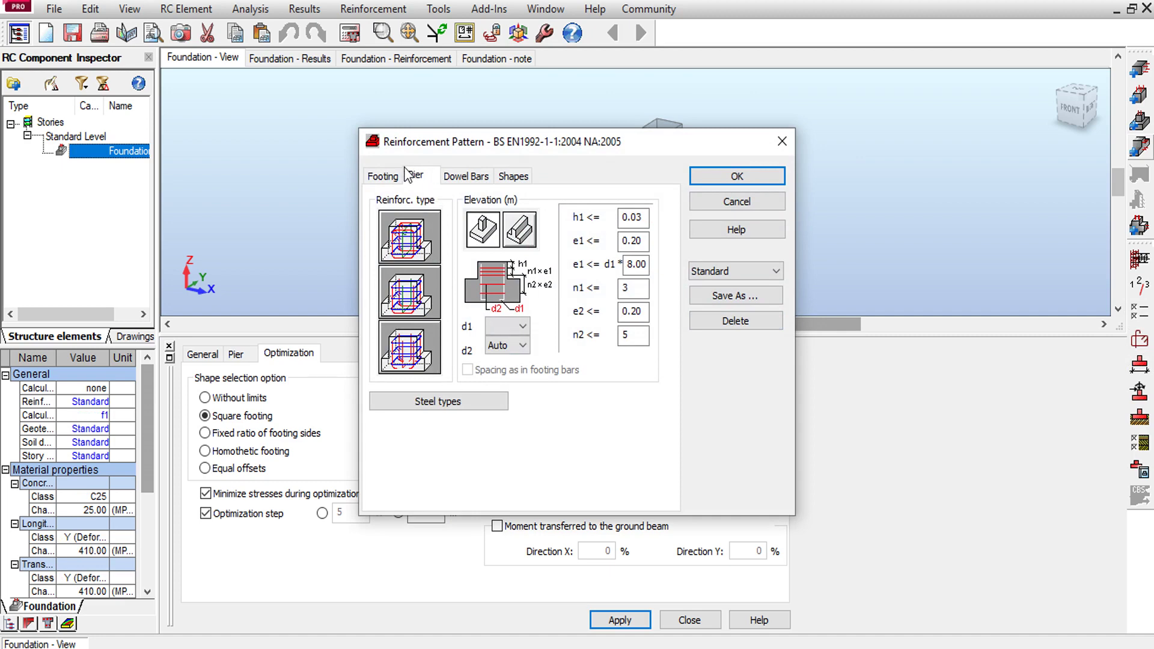
left_click(461, 180)
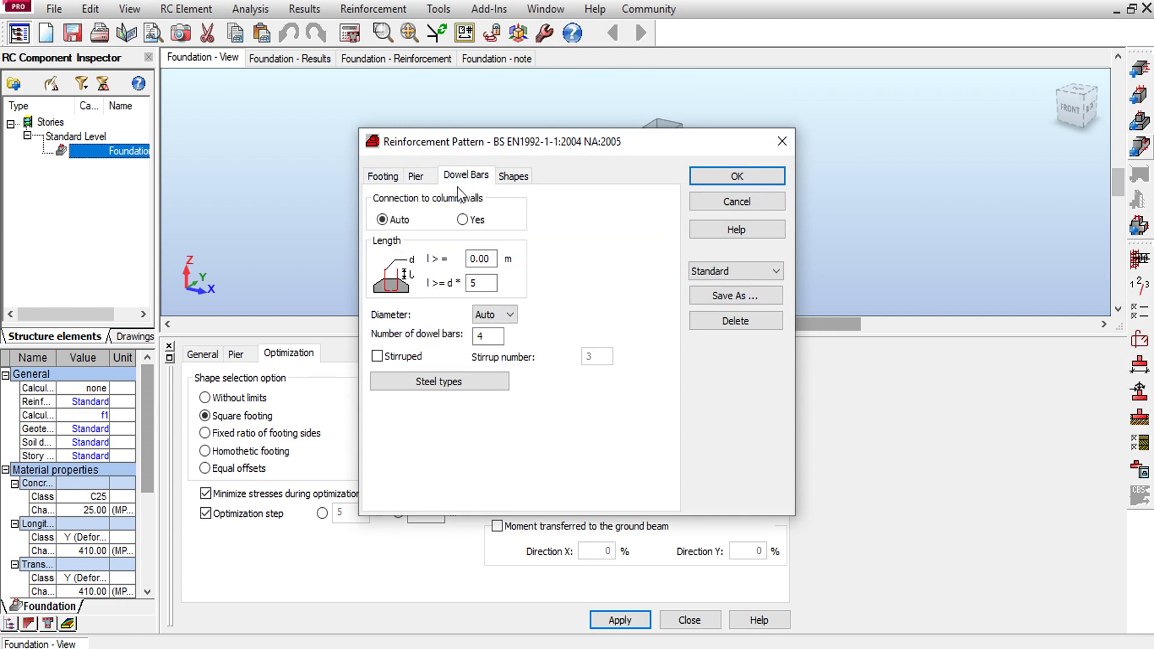
double_click(481, 337)
type("0")
- Set both the left and right hooks of the main bar shape to 90 degrees
left_click(512, 176)
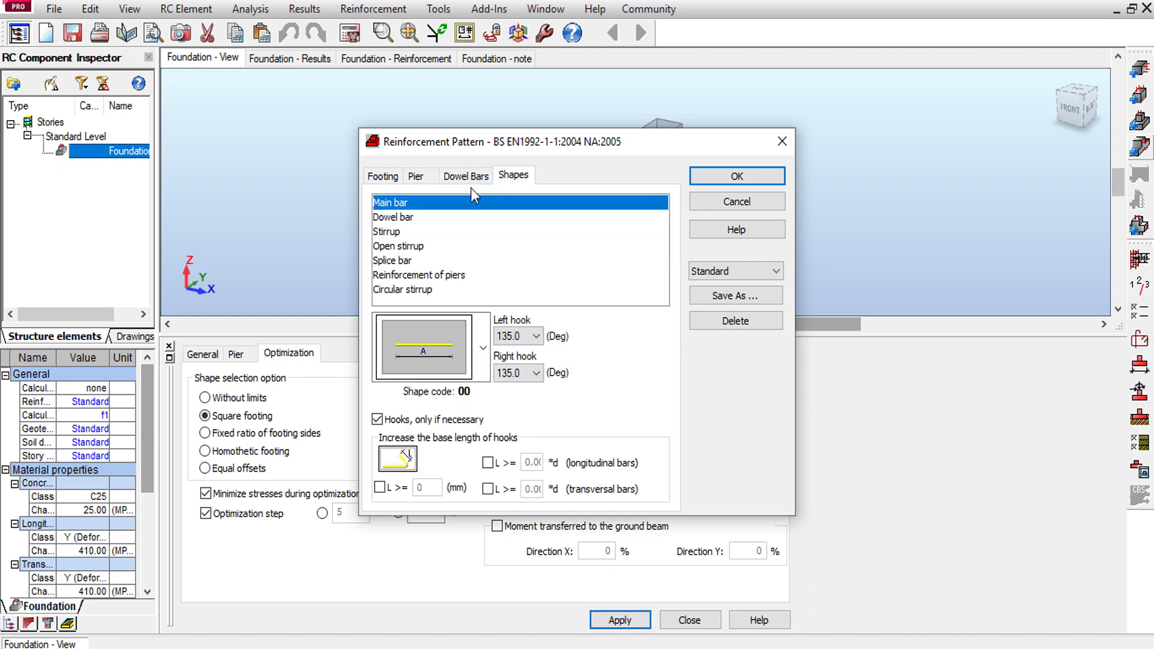
left_click(516, 337)
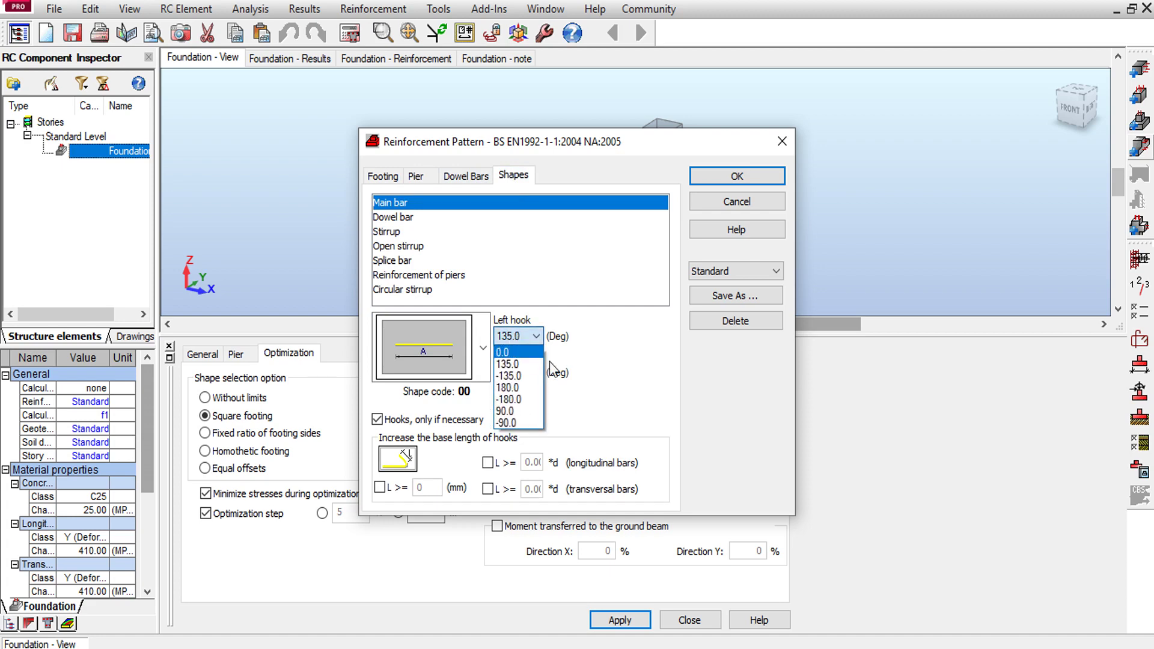
left_click(527, 412)
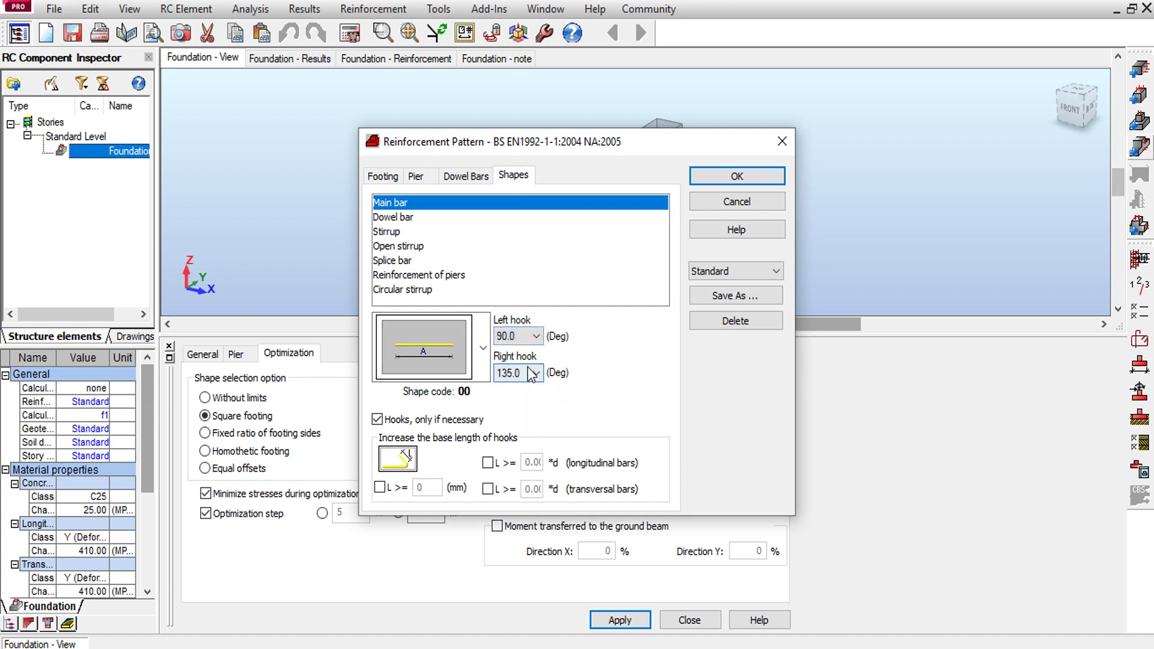
left_click(518, 373)
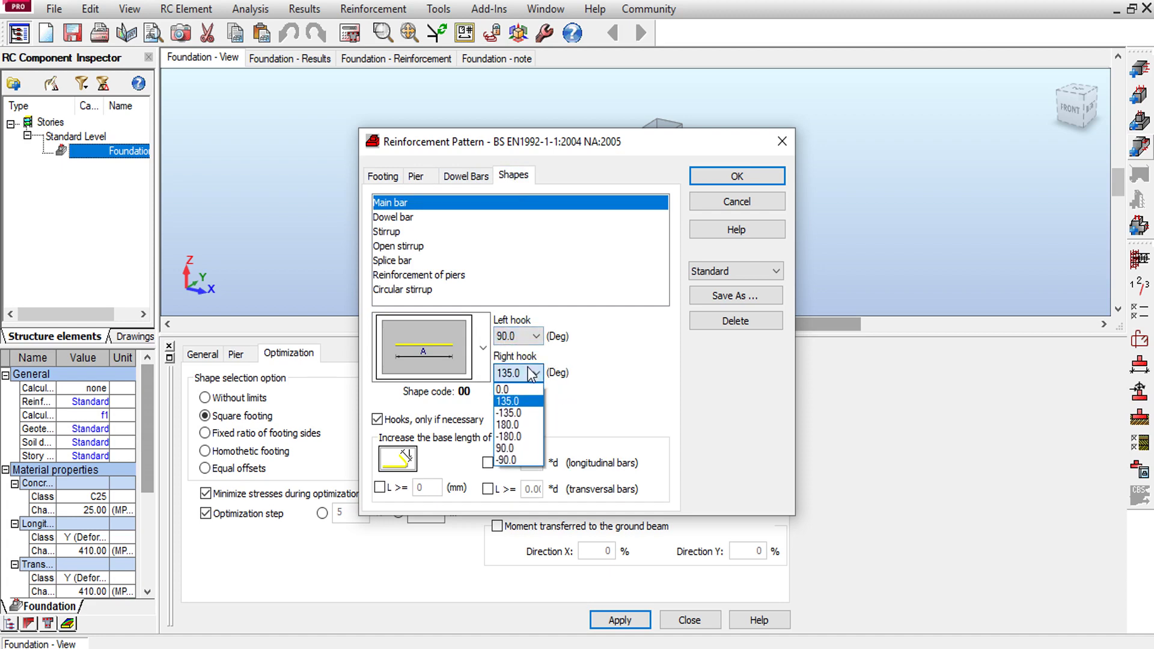
left_click(533, 448)
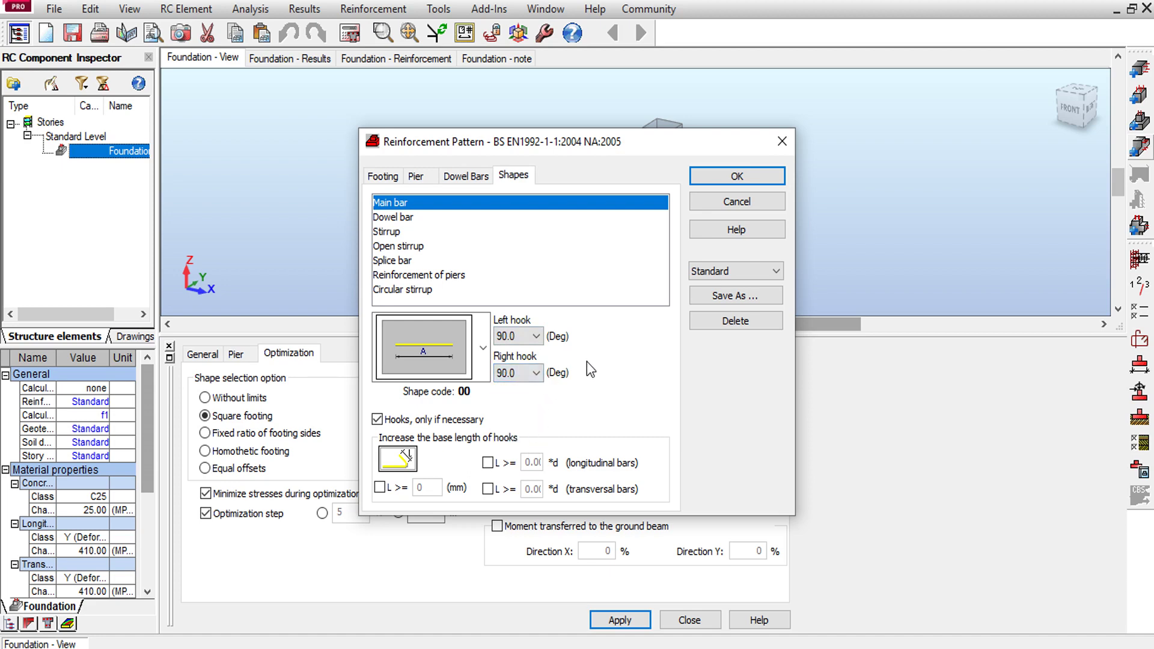
- Turn off top reinforcement in the advanced options of the footing reinforcement
left_click(378, 180)
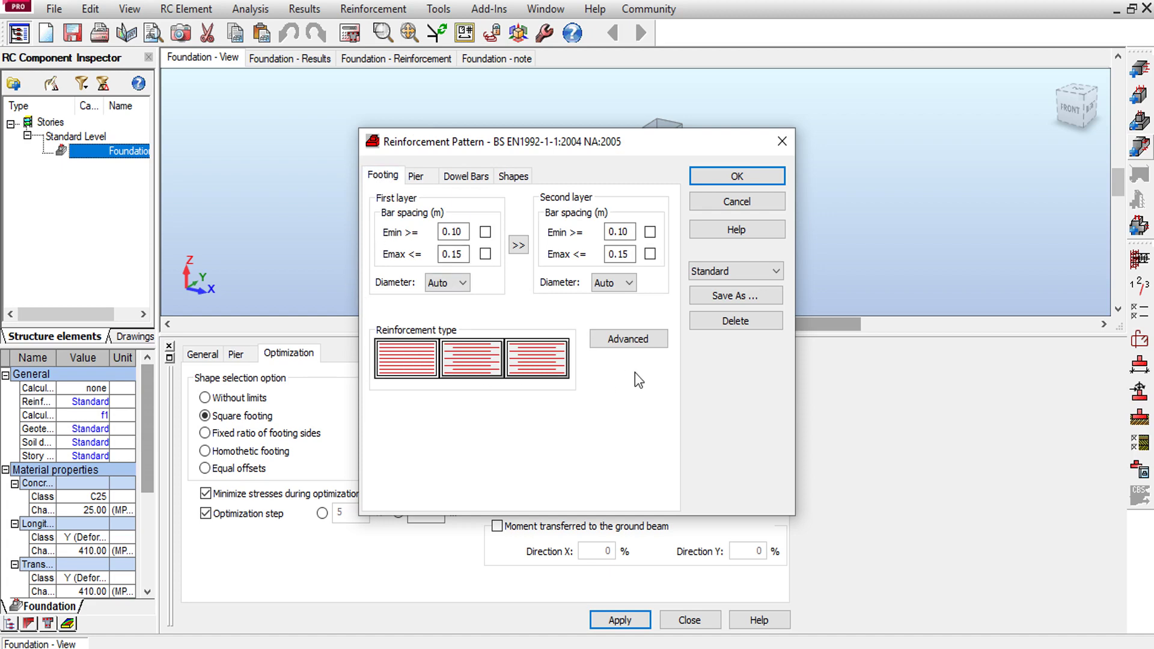
left_click(623, 344)
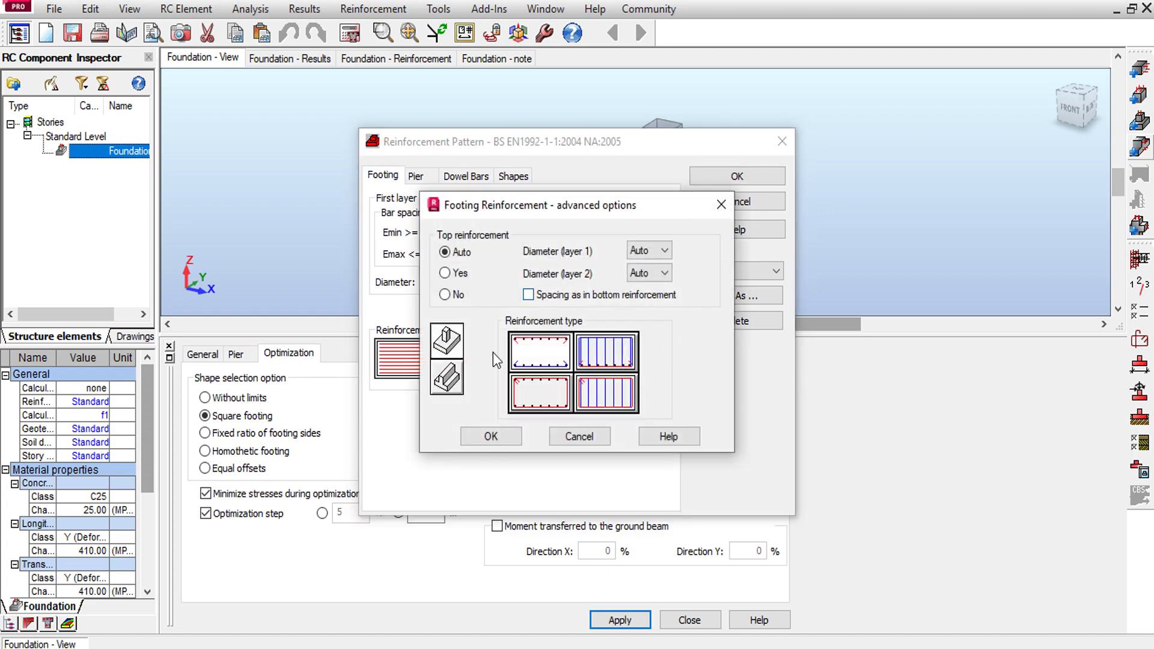
left_click(455, 295)
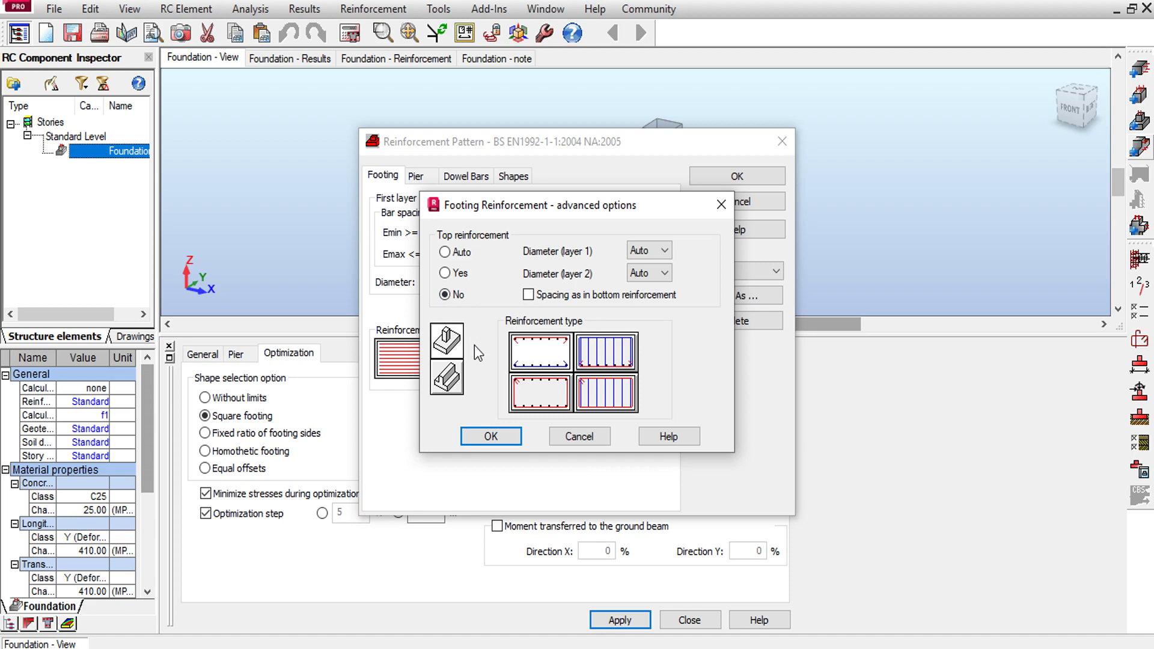
left_click(503, 436)
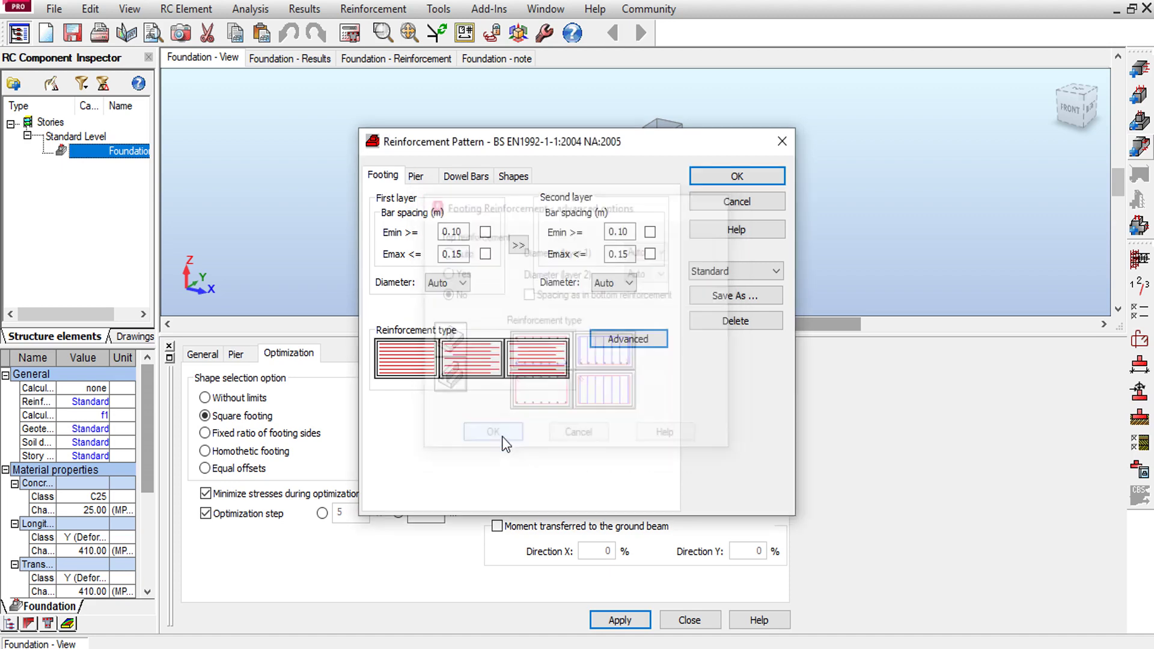
- Save the reinforcement pattern under the name f1 and accept it for the foundation
left_click(727, 298)
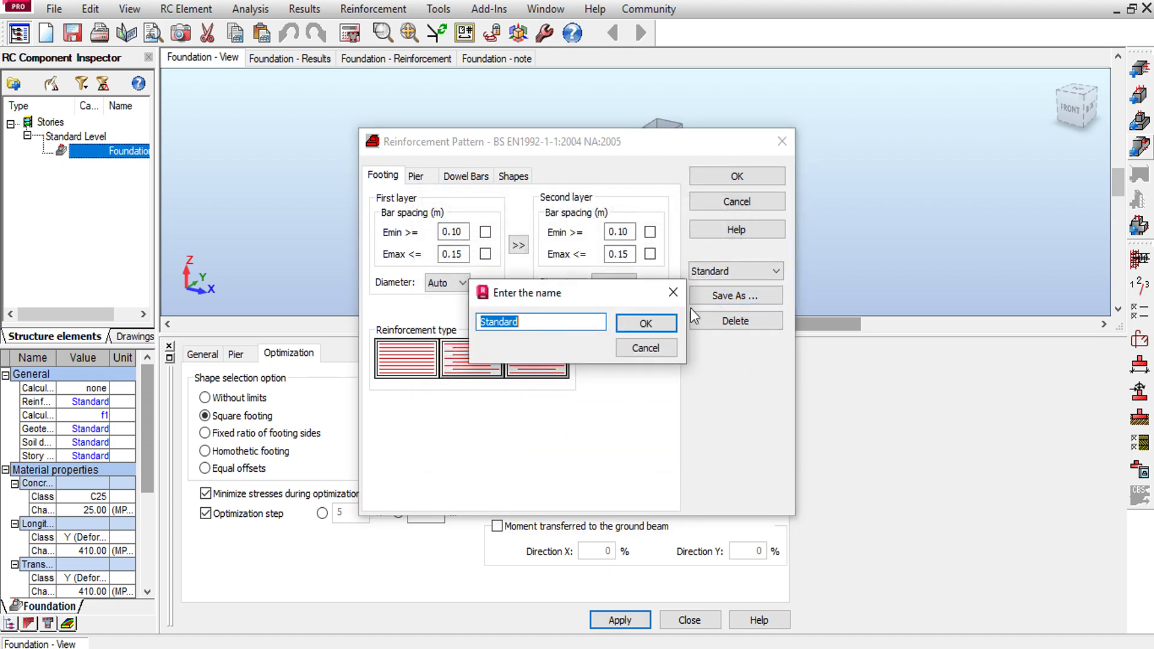
type("f1")
left_click(661, 319)
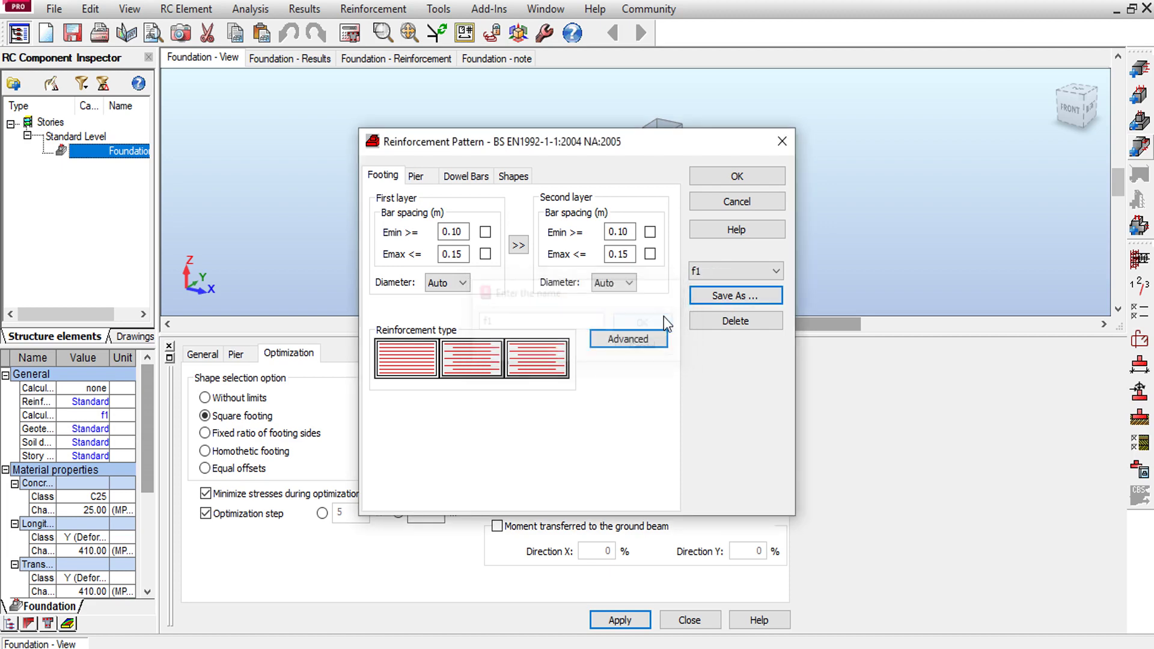
left_click(735, 181)
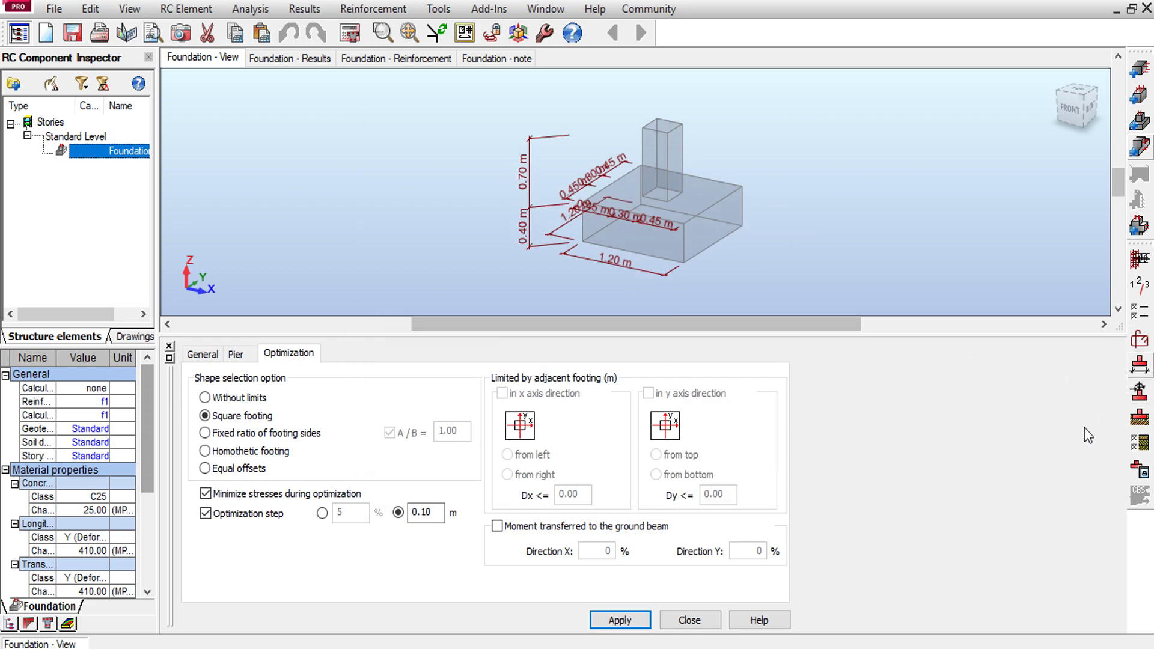
- Add a dead load case DL1 with a 300 kN axial force N on the foundation
left_click(1134, 401)
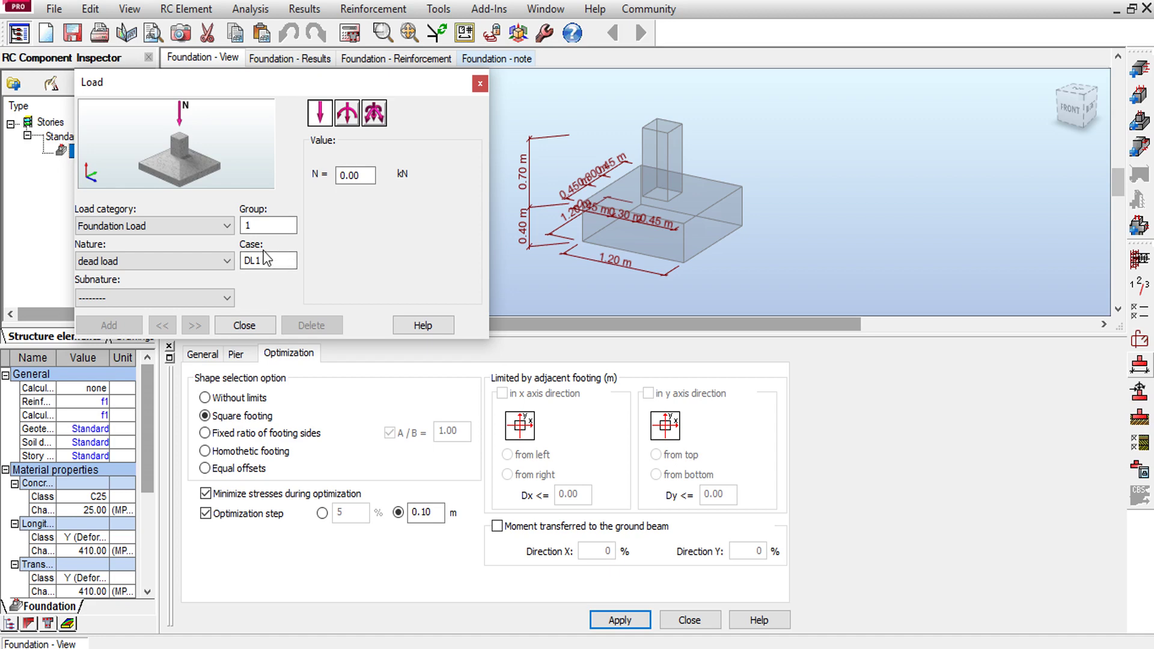
left_click_drag(366, 179, 322, 180)
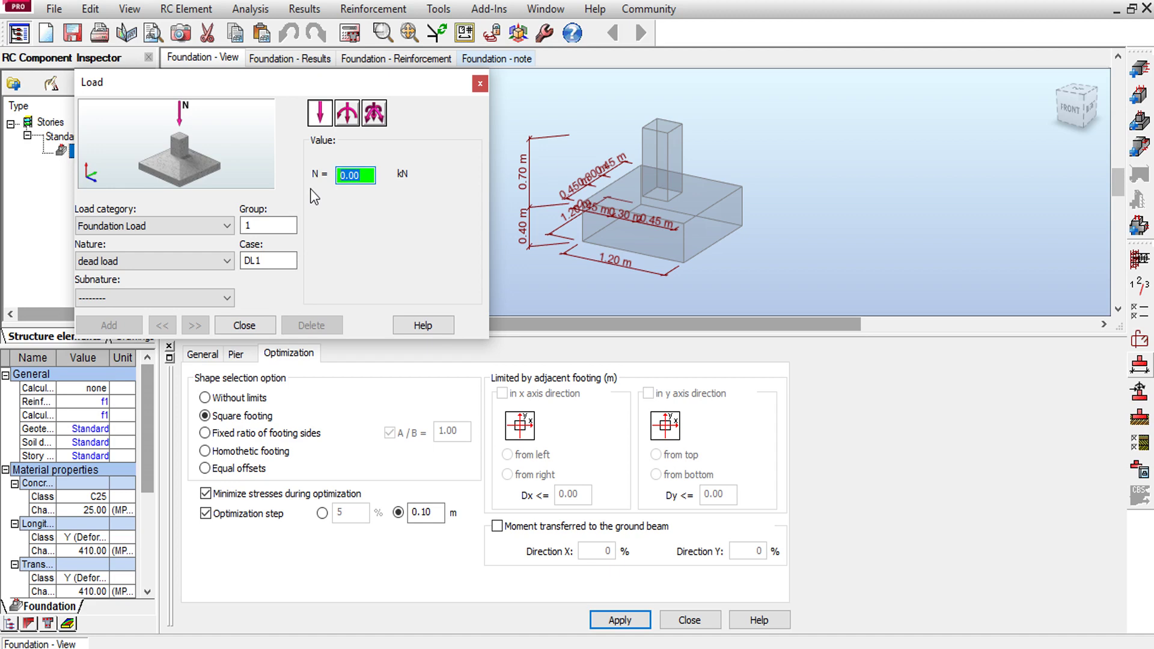
type("3")
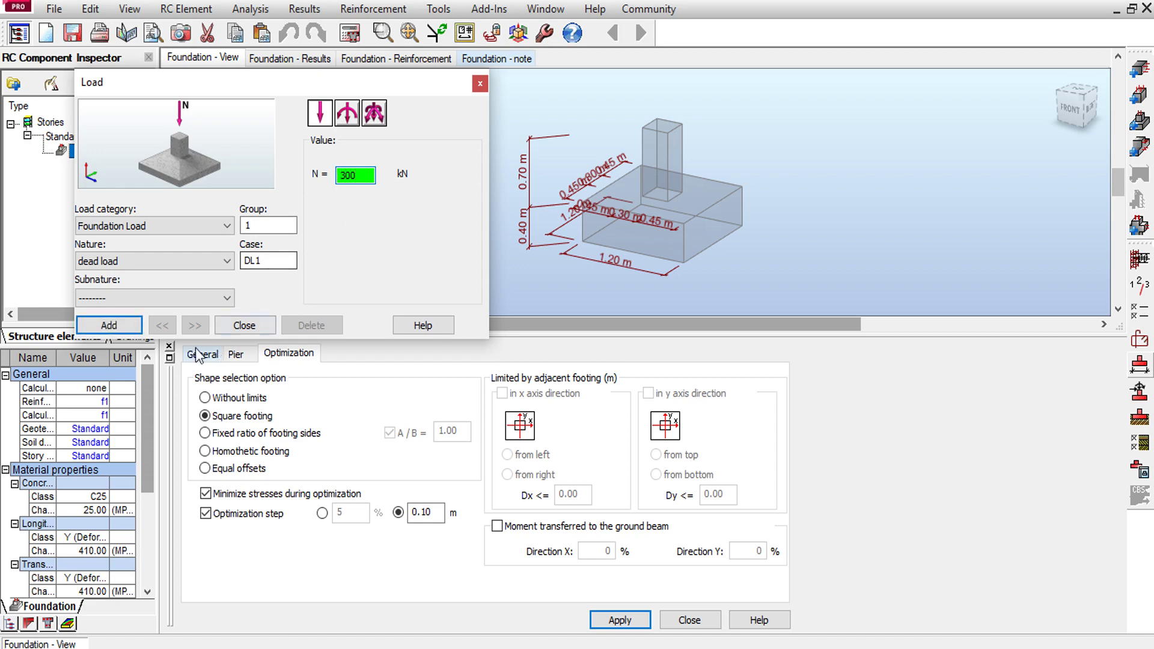
left_click(111, 326)
- Add a live load case LL1 with a 125 kN axial force N and finish the load definition
left_click(191, 258)
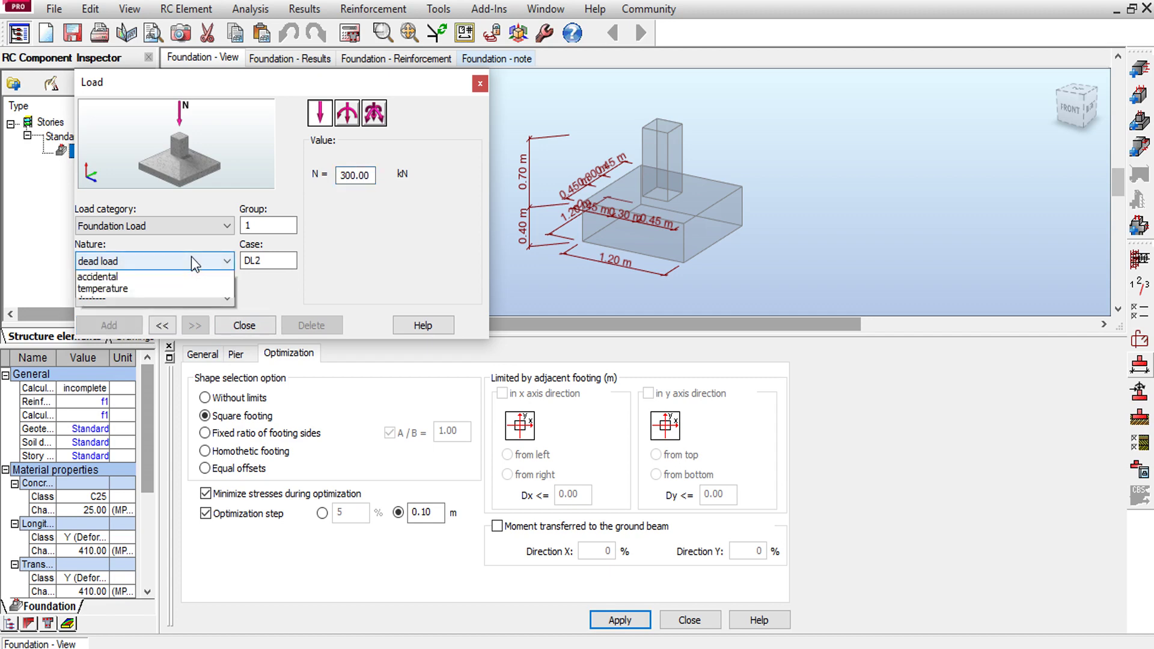
left_click(193, 290)
key("Tab")
key("Tab")
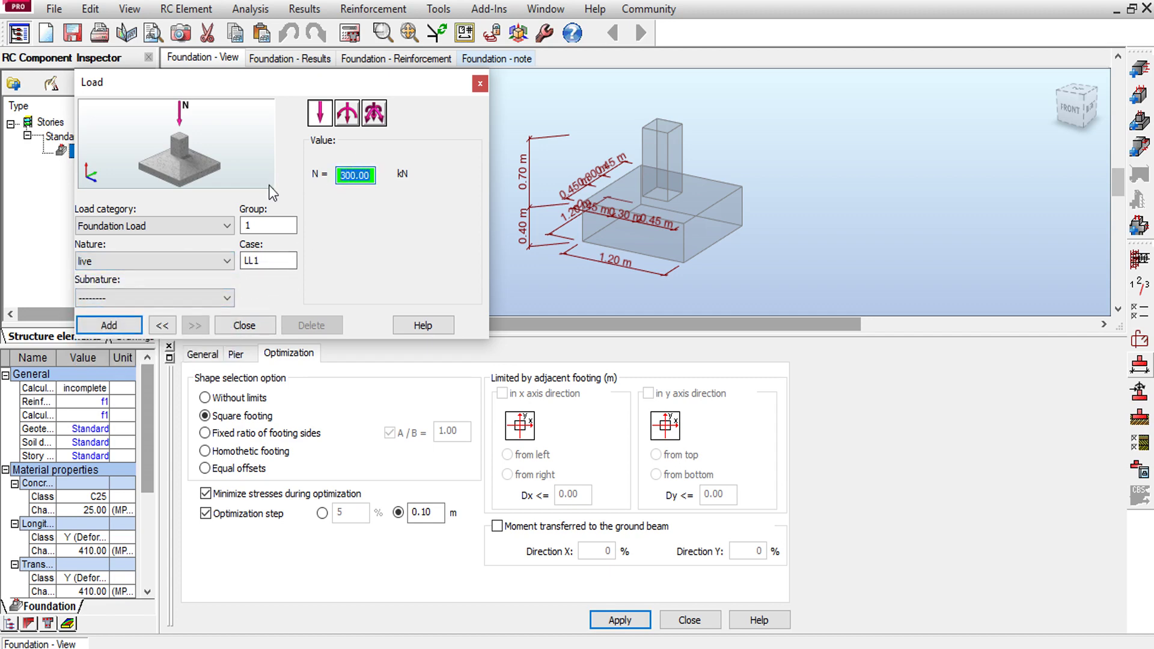
type("125")
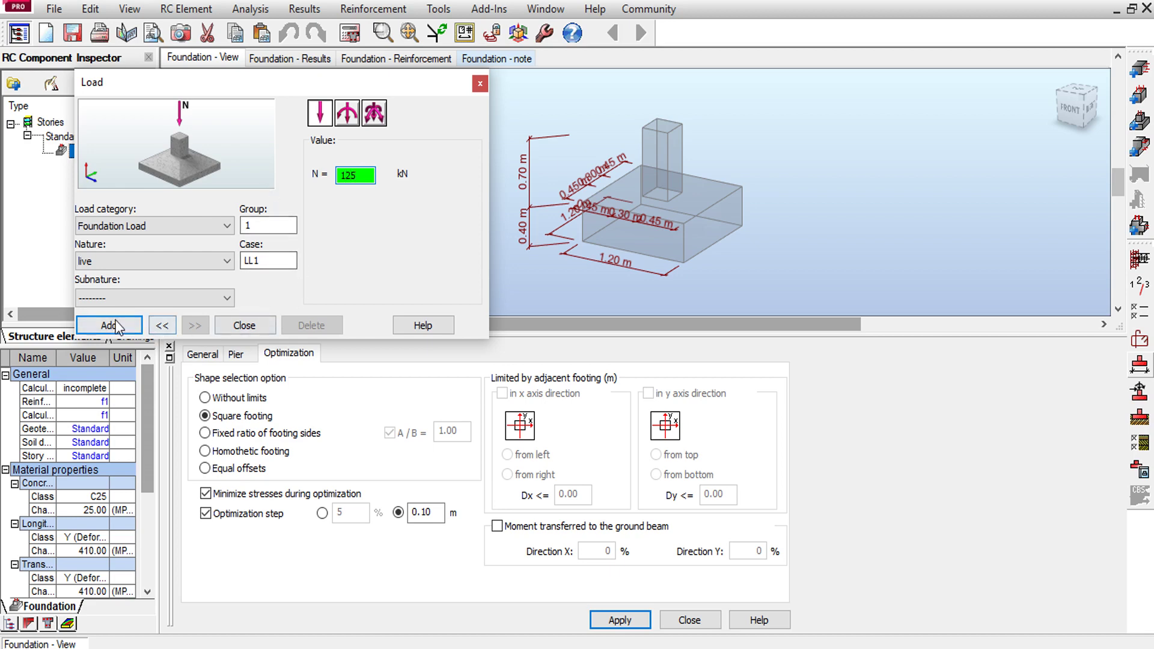
left_click(109, 325)
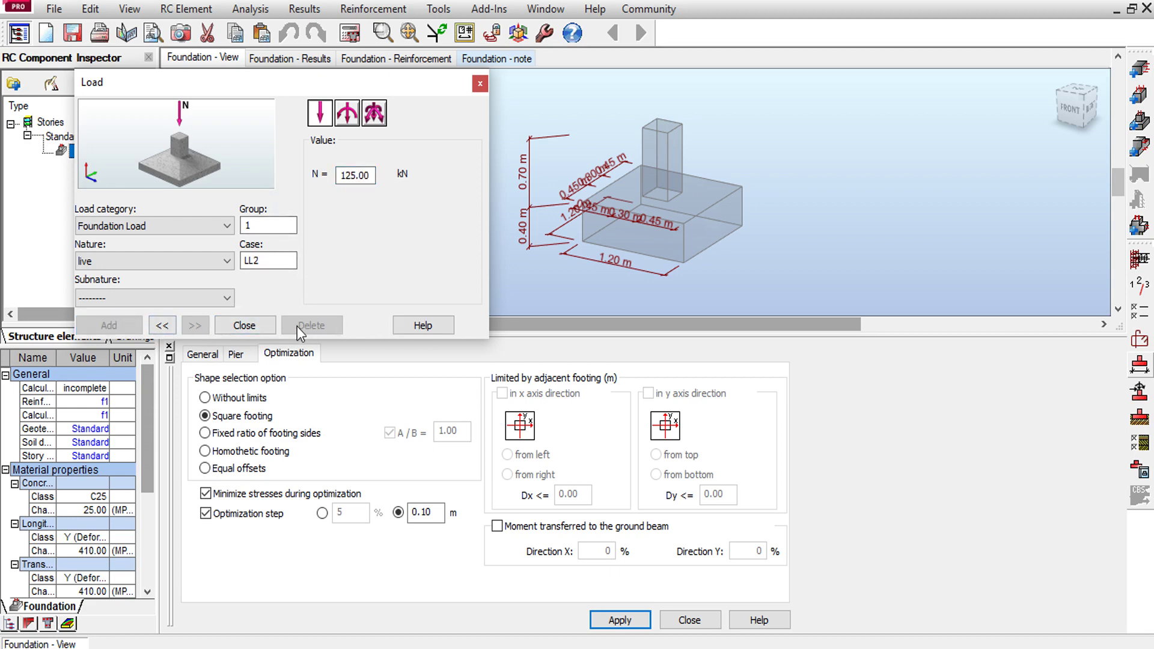
left_click(263, 330)
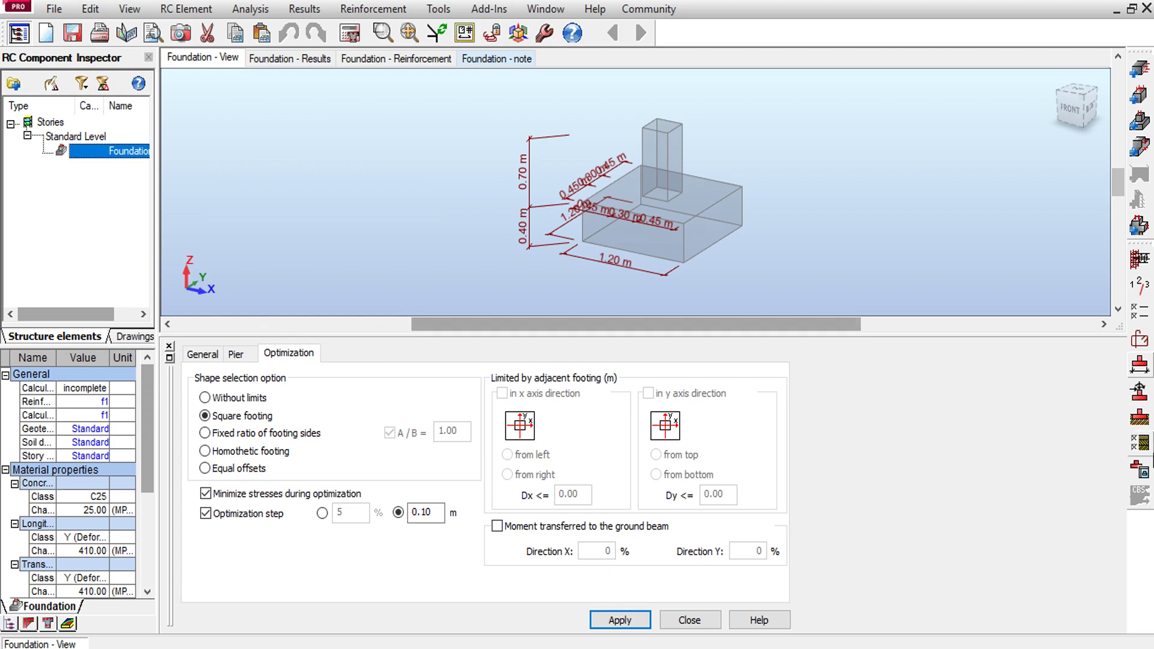
- Check the soil parameters and set the geotechnical stress option to an allowable value of 0.2 MPa
left_click(1139, 417)
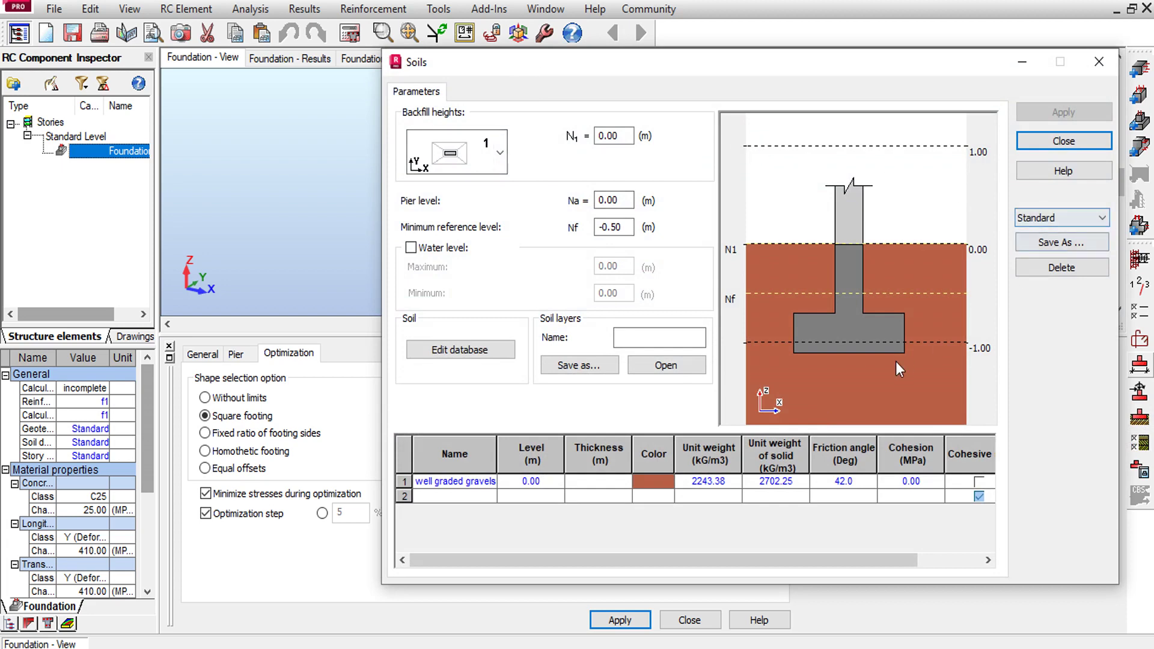
left_click(1064, 142)
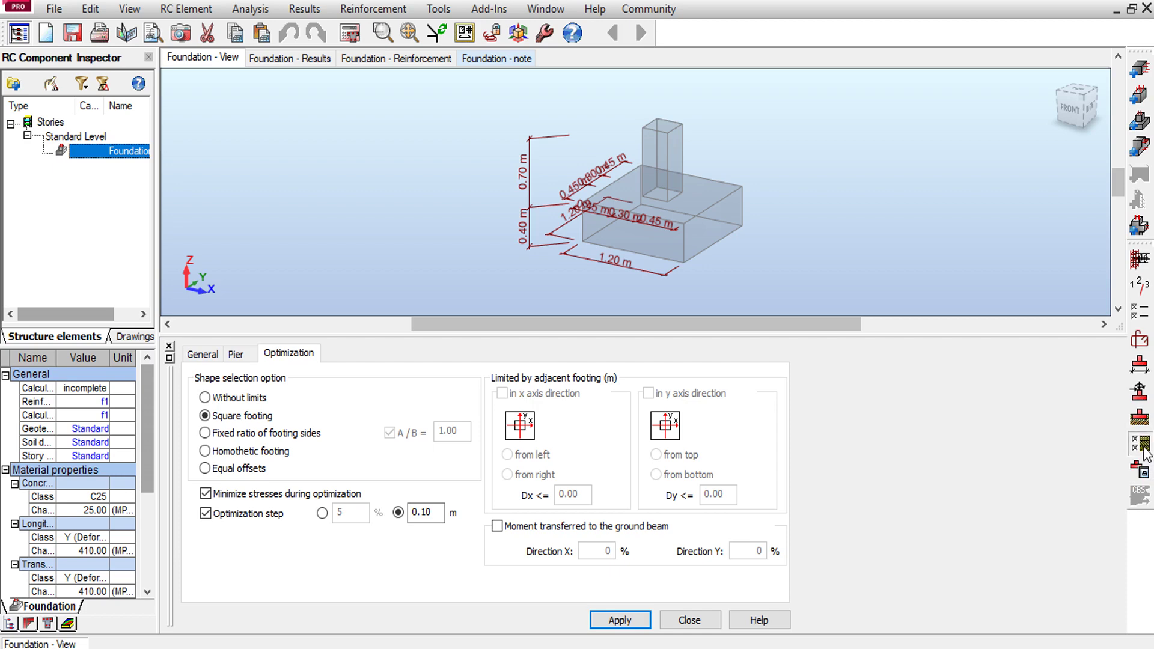
left_click(1139, 421)
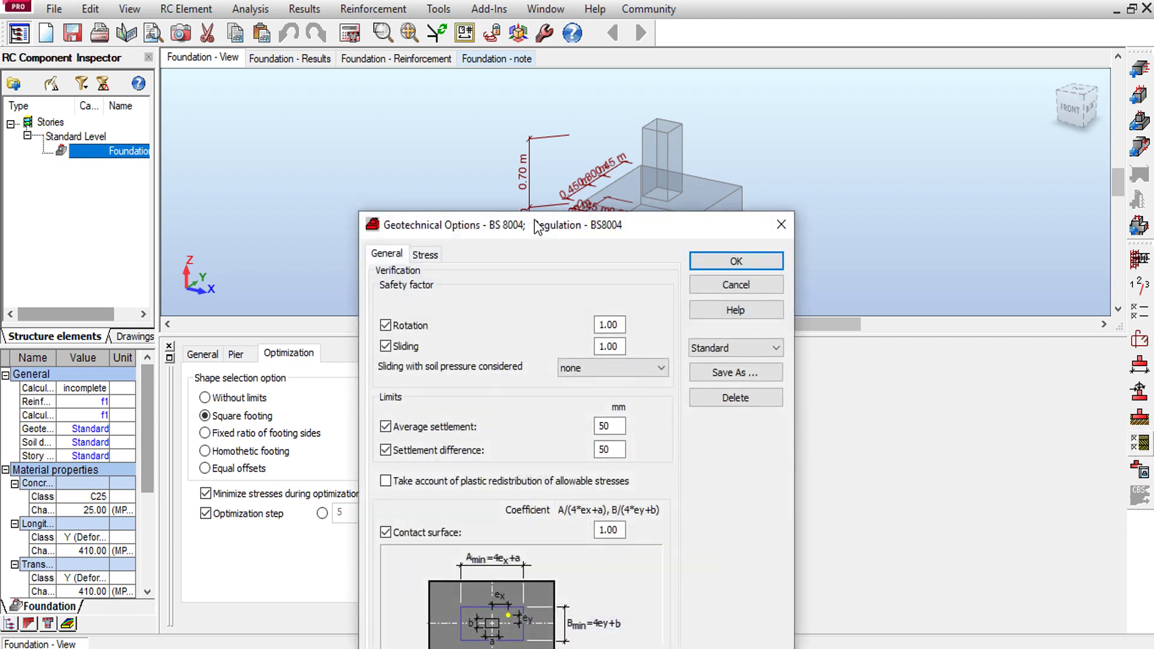
left_click_drag(532, 224, 545, 72)
left_click(440, 101)
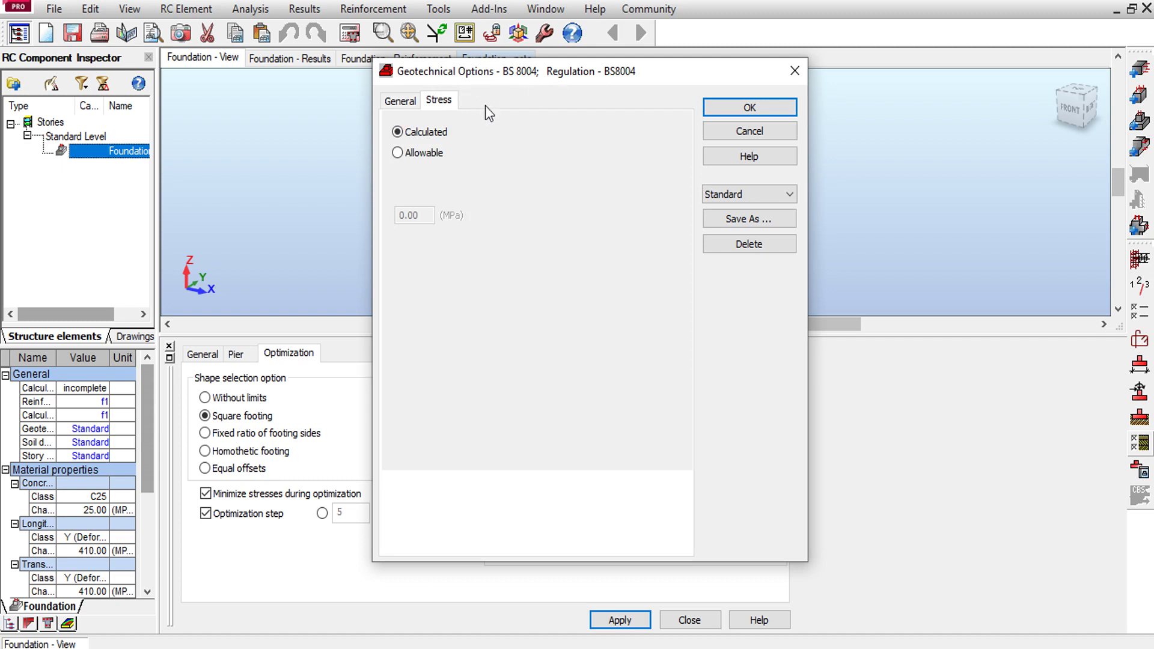
left_click(397, 153)
left_click_drag(426, 221, 416, 215)
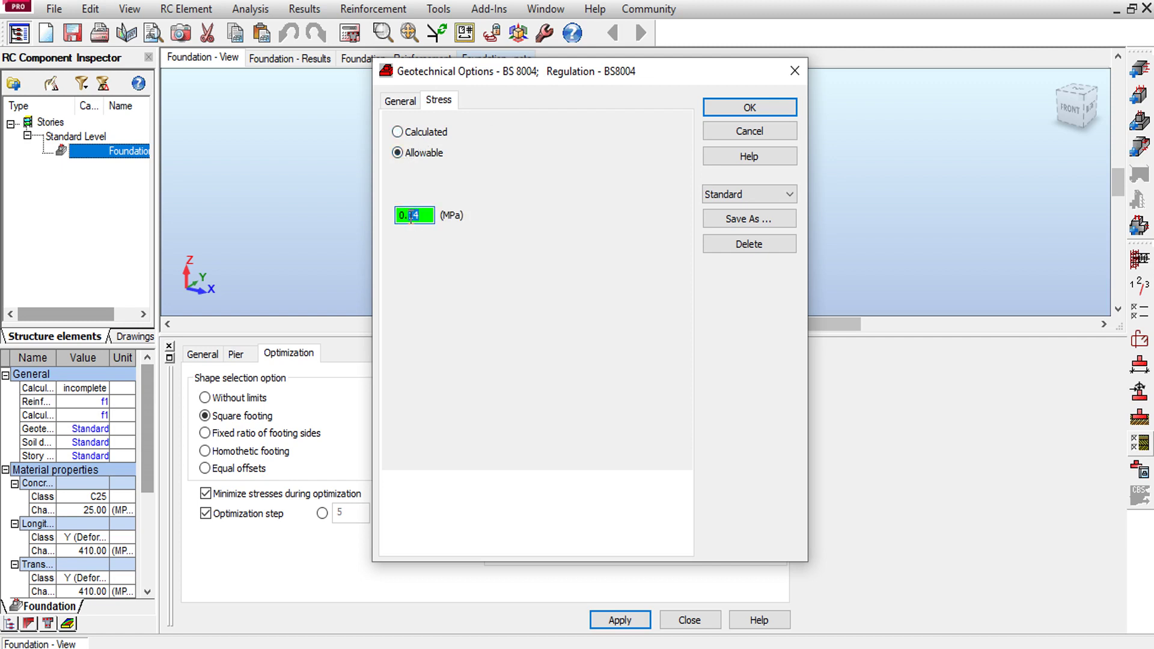
type("2")
- Save the geotechnical options under the name f1 and accept them for the foundation
left_click(739, 220)
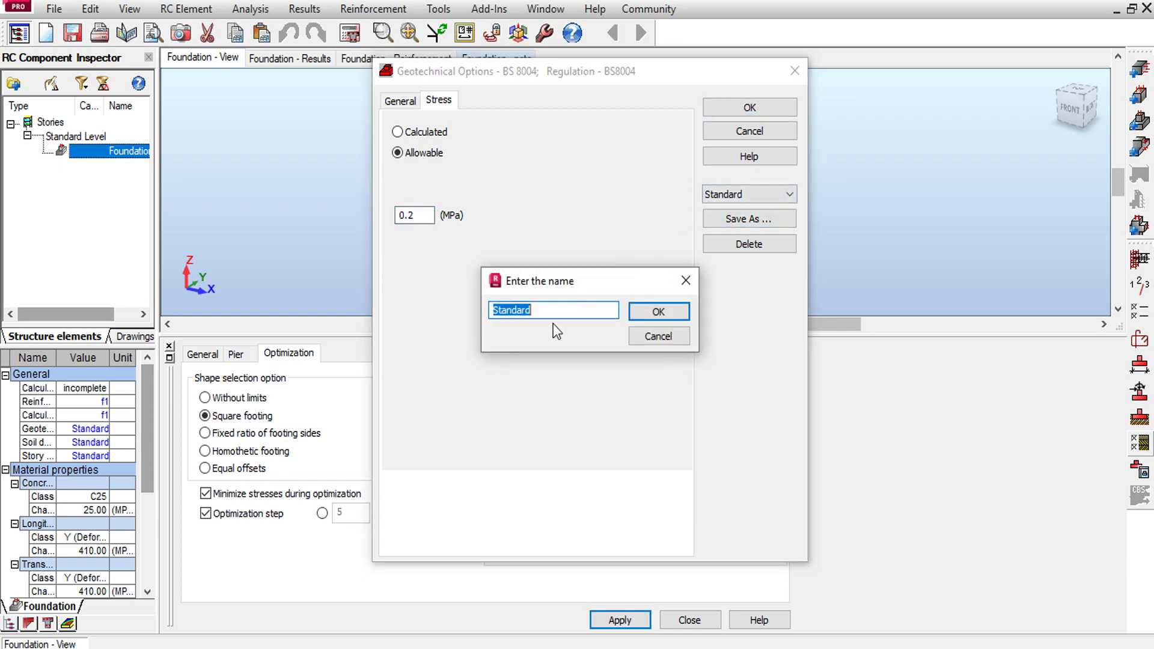
type("f1")
left_click(637, 314)
left_click(749, 105)
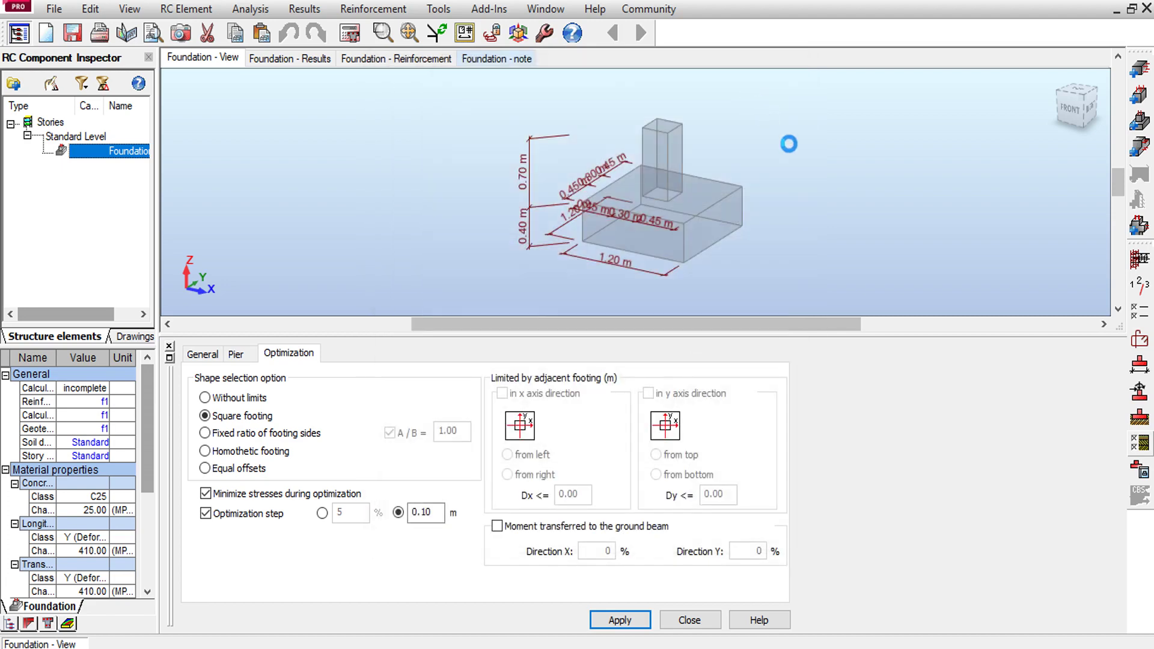
- Calculate the foundation without drawings or existing reinforcement kept, and show its soil stress and design combination results
left_click(346, 35)
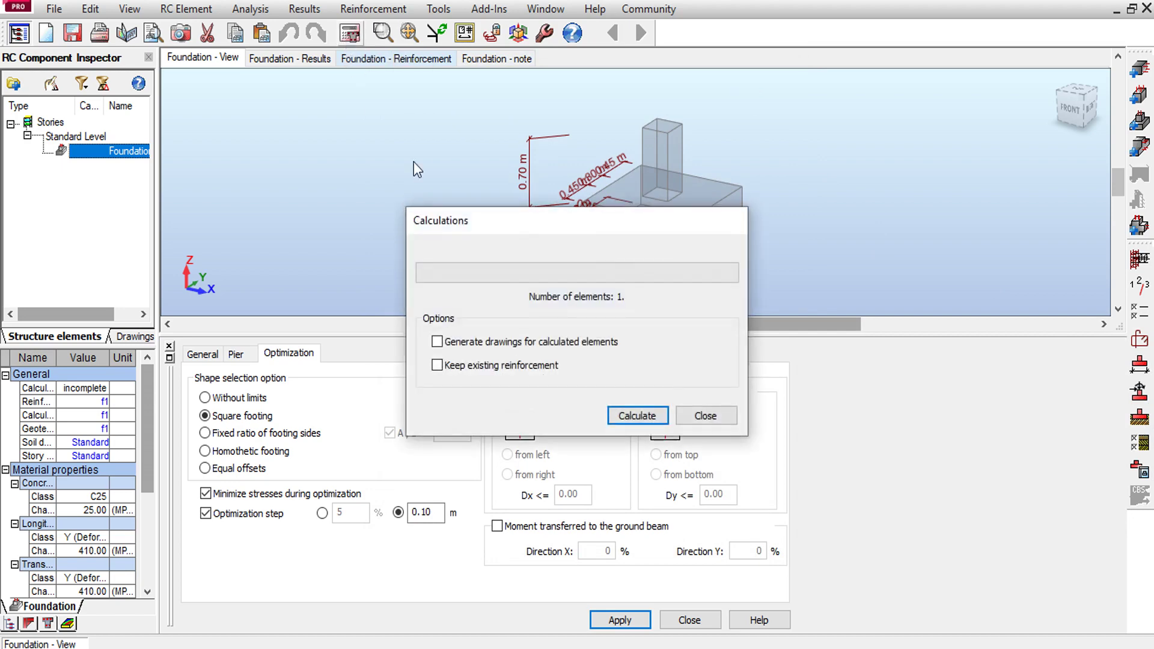
left_click(649, 416)
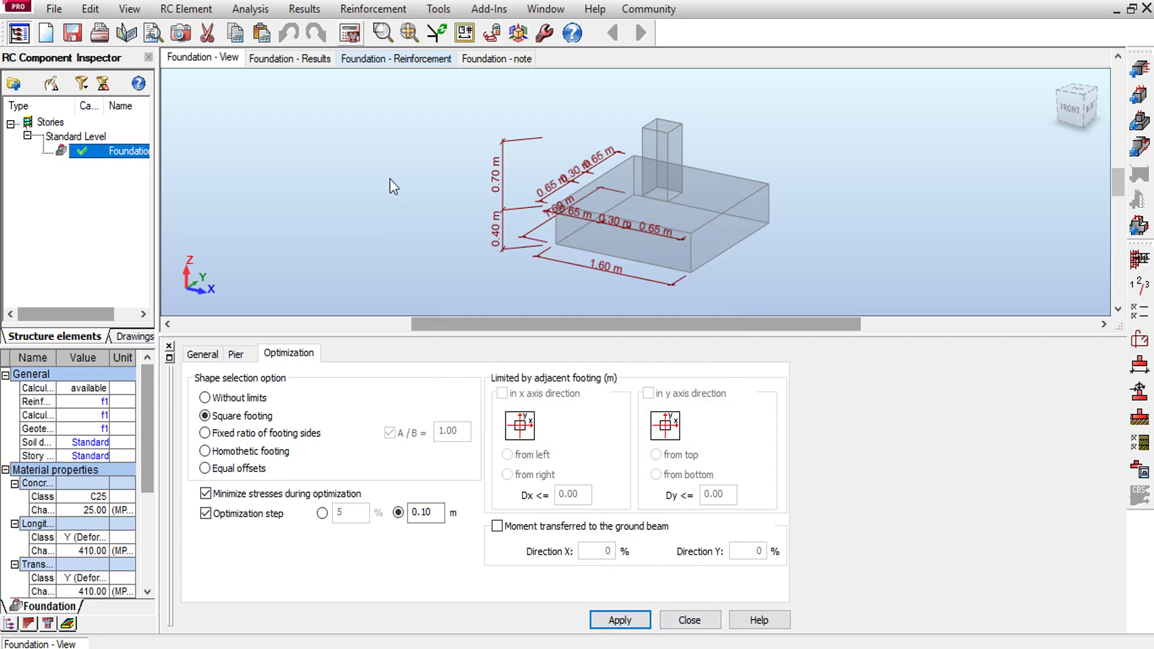
left_click(276, 55)
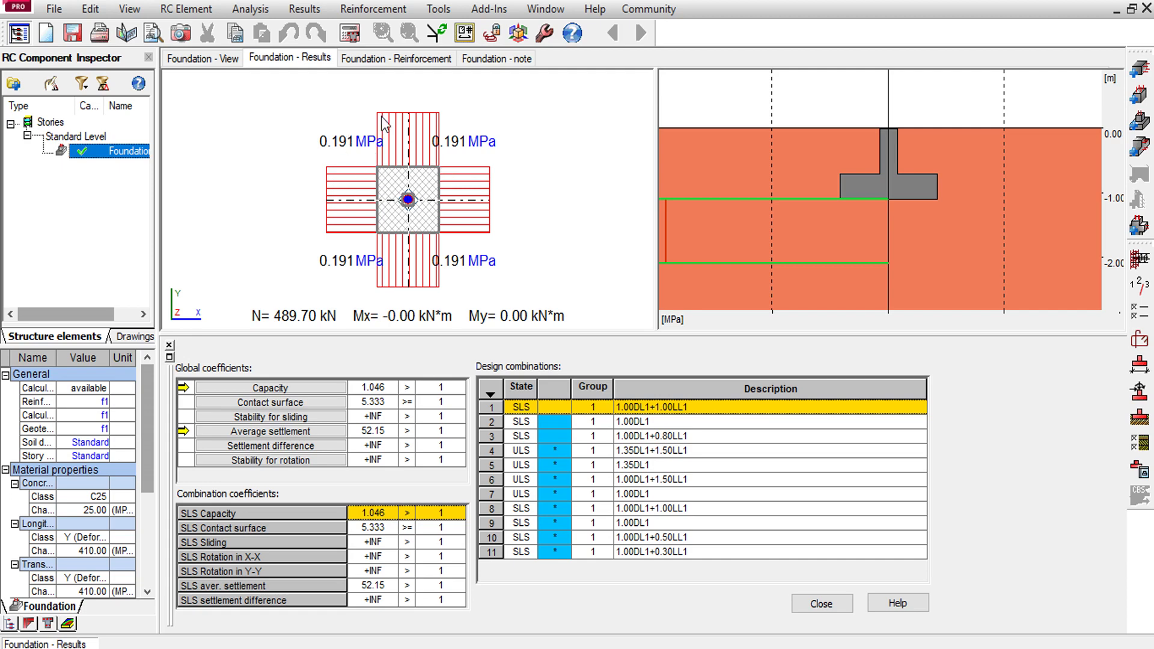
- Show the foundation reinforcement, move the reinforcement table below the drawing views and display the bars in a 3D view
left_click(381, 60)
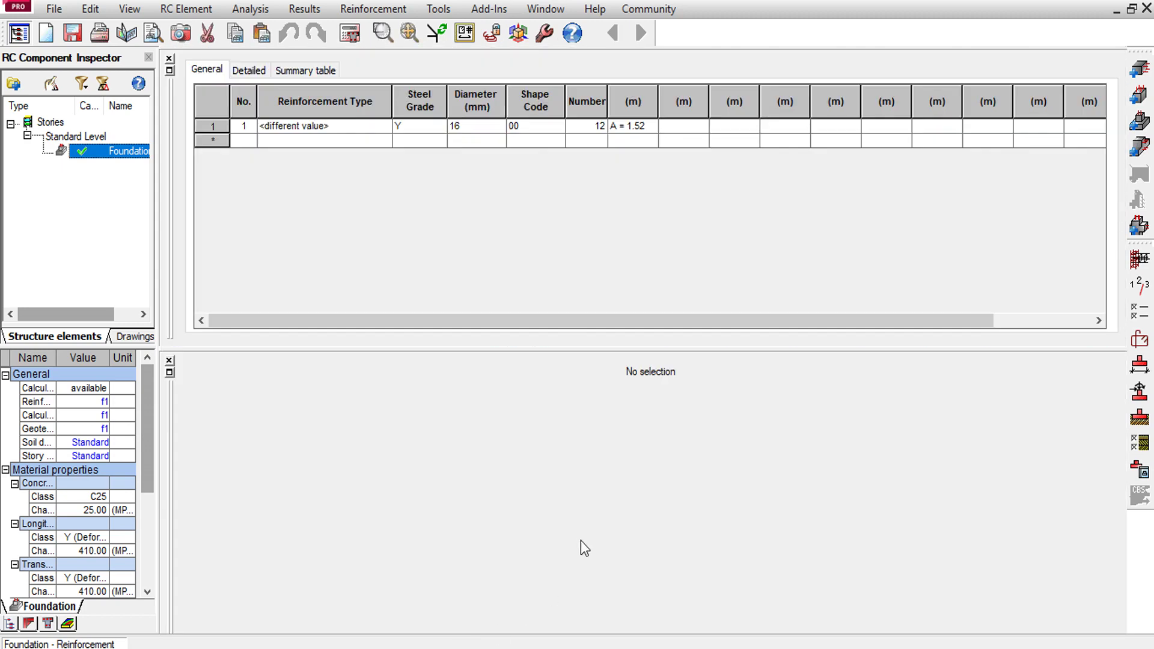
left_click(170, 71)
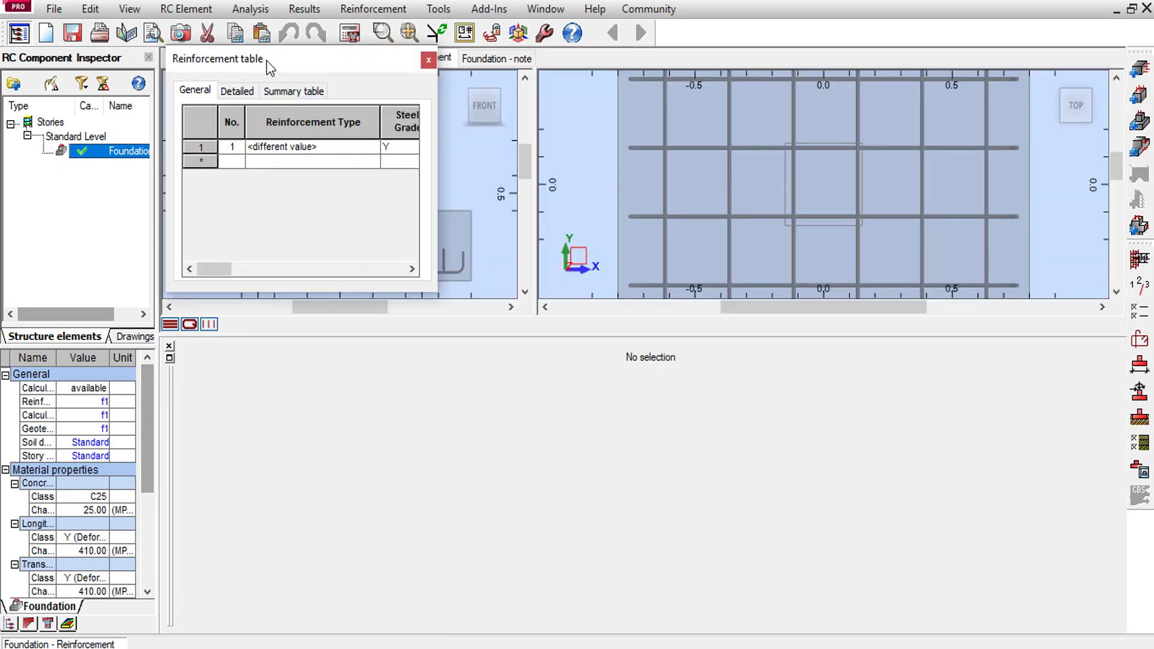
left_click_drag(266, 60, 455, 383)
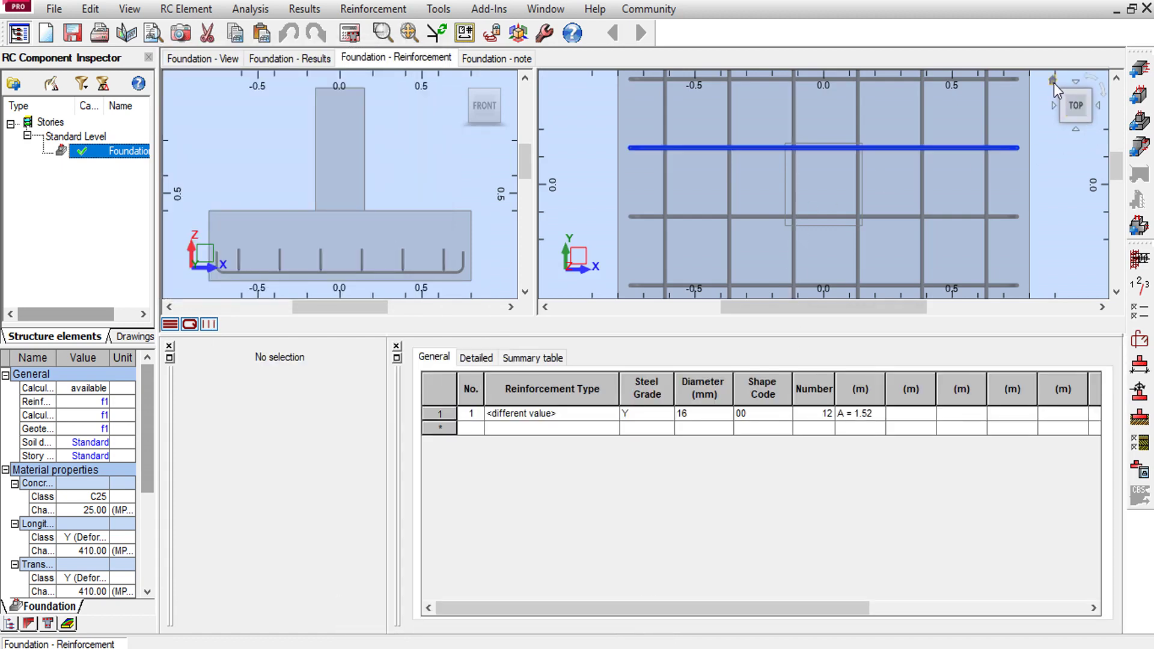
left_click(1052, 80)
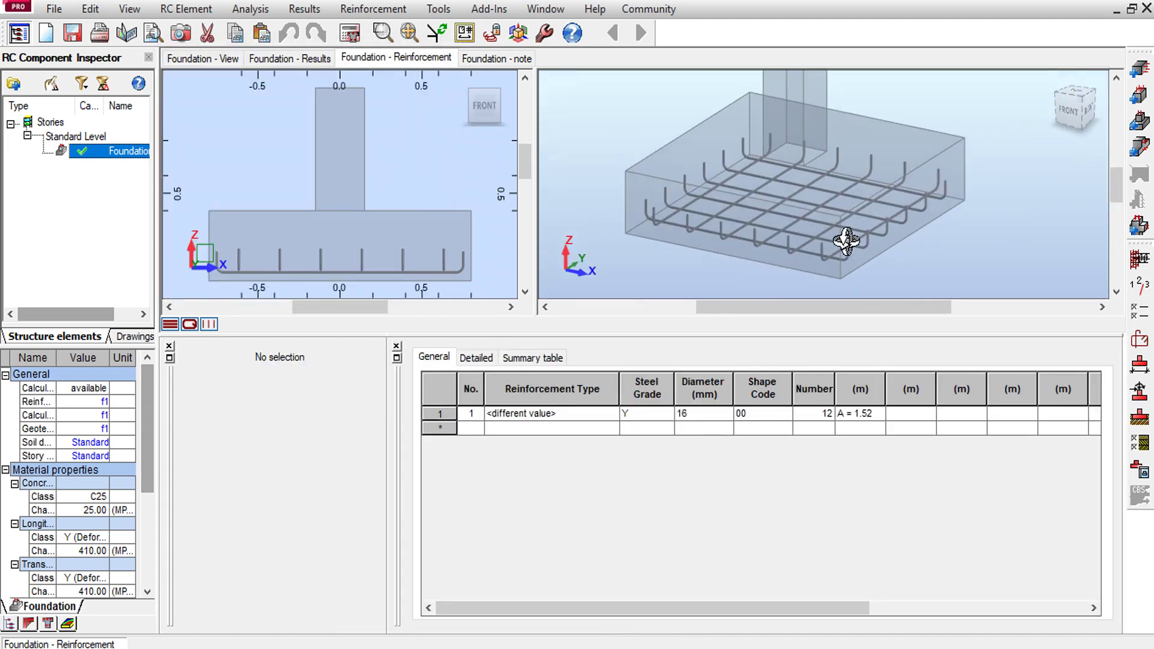
scroll(847, 240, "down", 5)
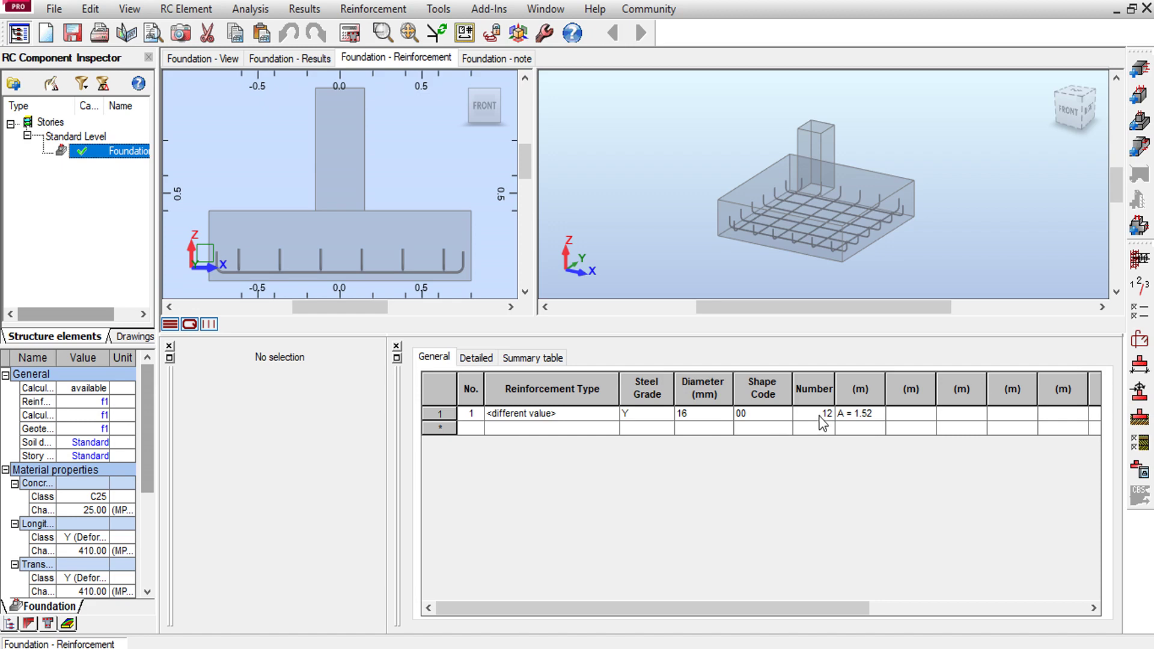
- Read through the foundation note, examining the geometry, loads, combinations, geotechnical checks, provided reinforcement and material survey
left_click(512, 62)
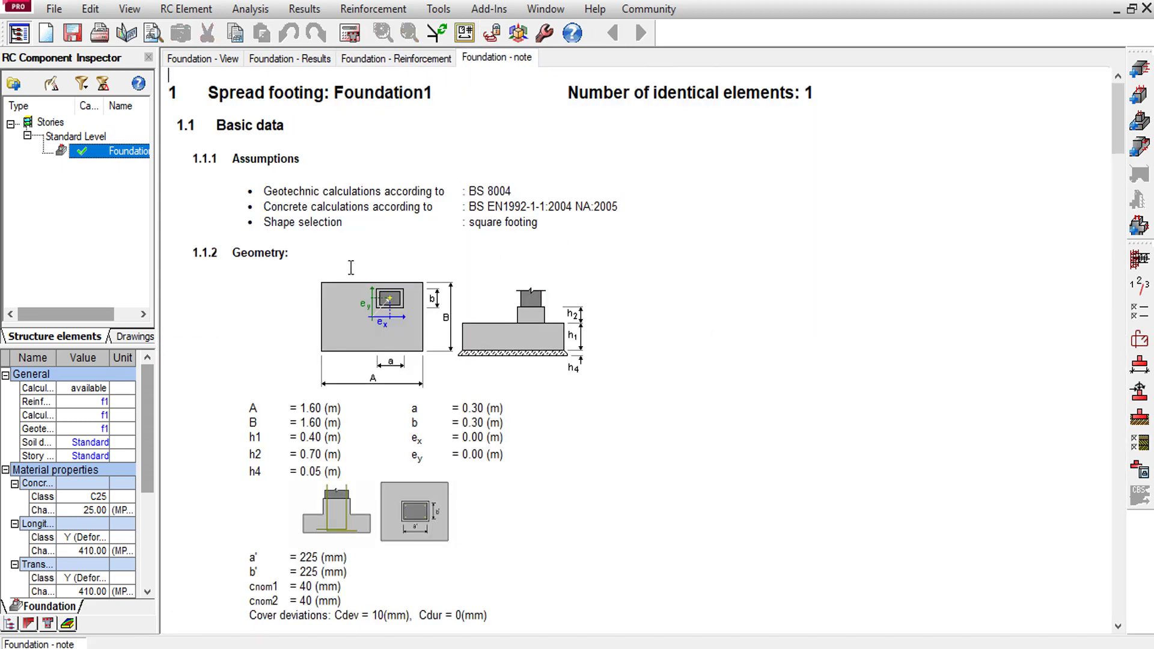
scroll(459, 468, "down", 10)
scroll(476, 459, "up", 6)
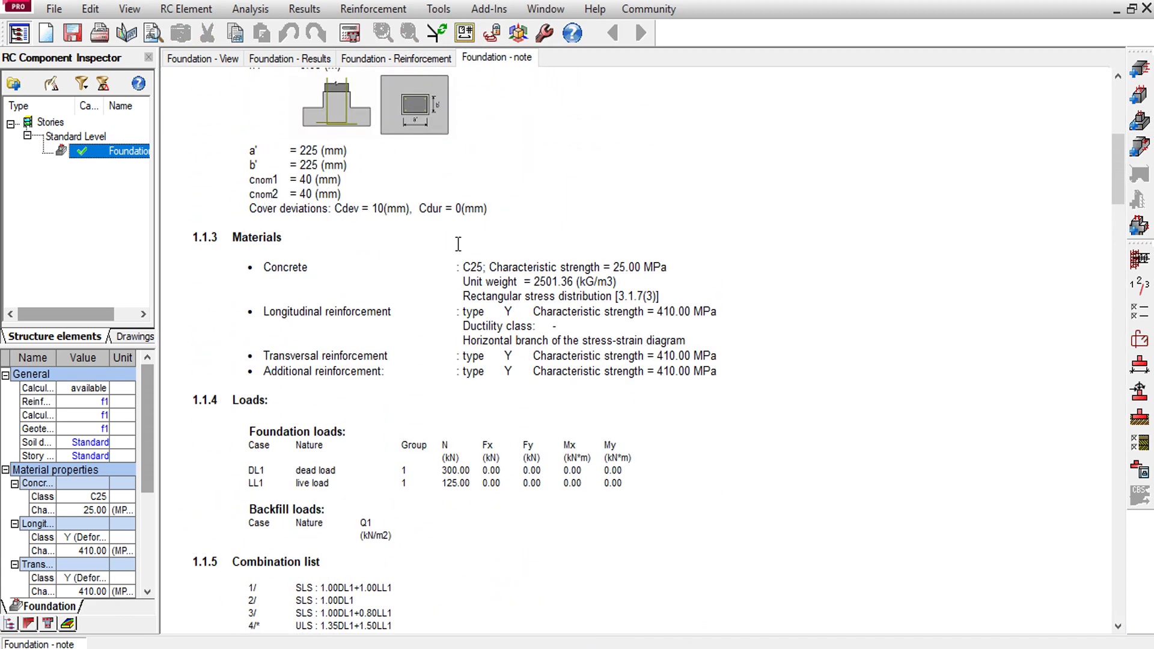
scroll(458, 244, "down", 3)
scroll(439, 345, "down", 14)
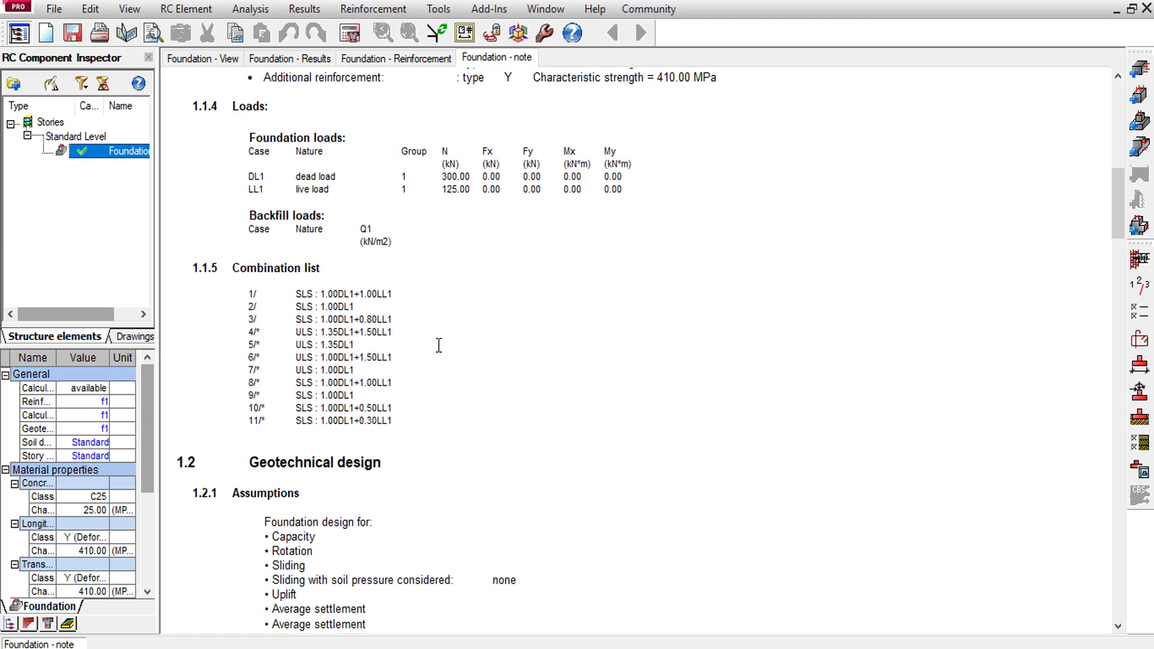
scroll(425, 359, "down", 20)
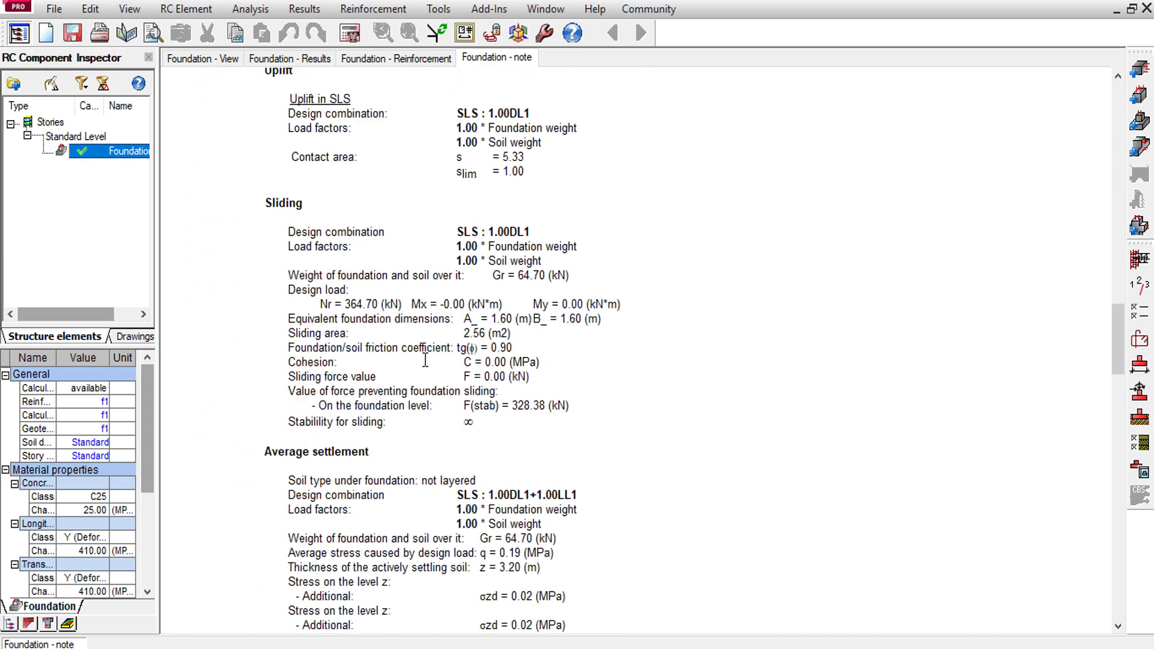
scroll(426, 365, "down", 9)
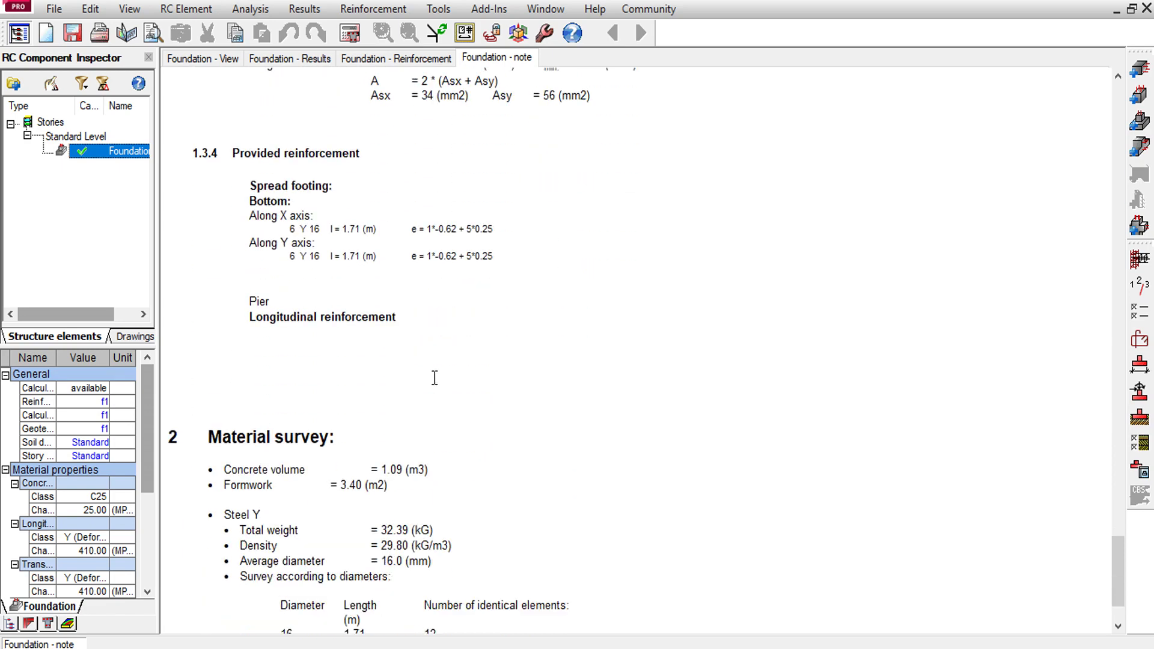
scroll(467, 536, "up", 20)
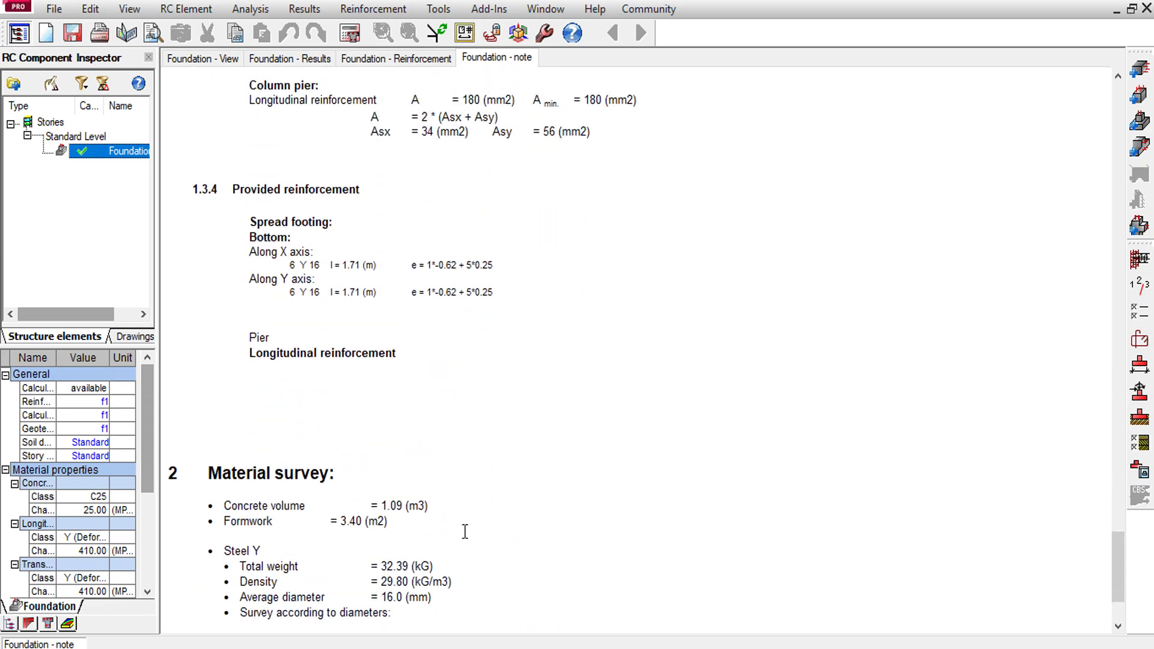
- Generate a calculation note with all basic data, geotechnical and RC design sections and a detailed material quantity survey
left_click(365, 10)
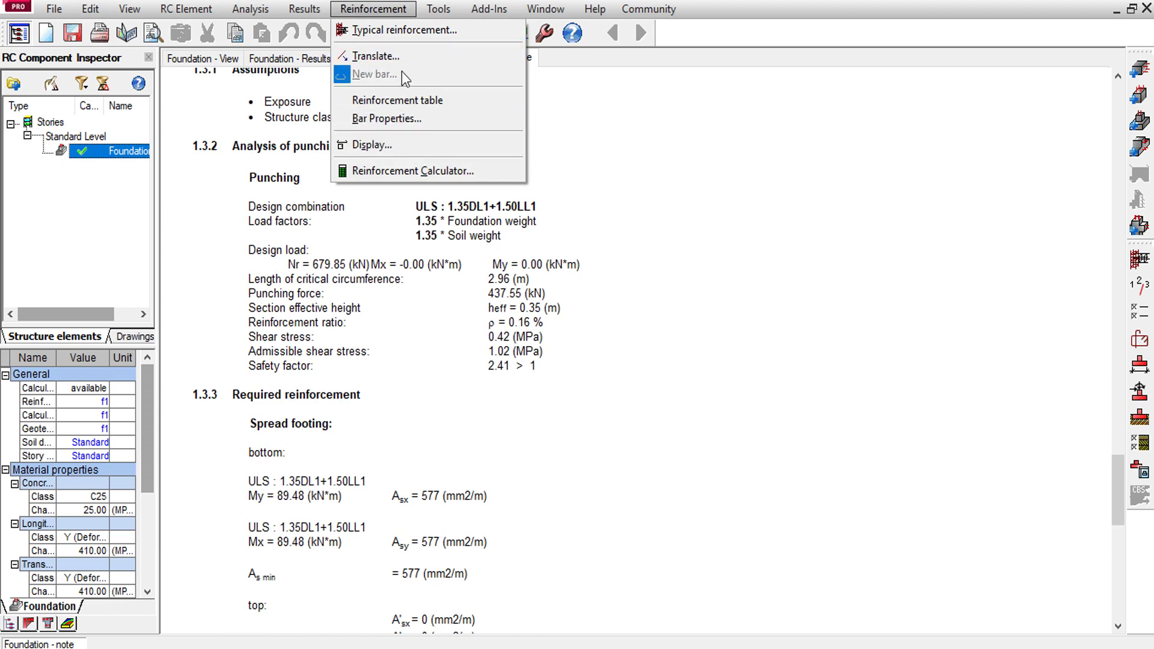
mouse_move(304, 9)
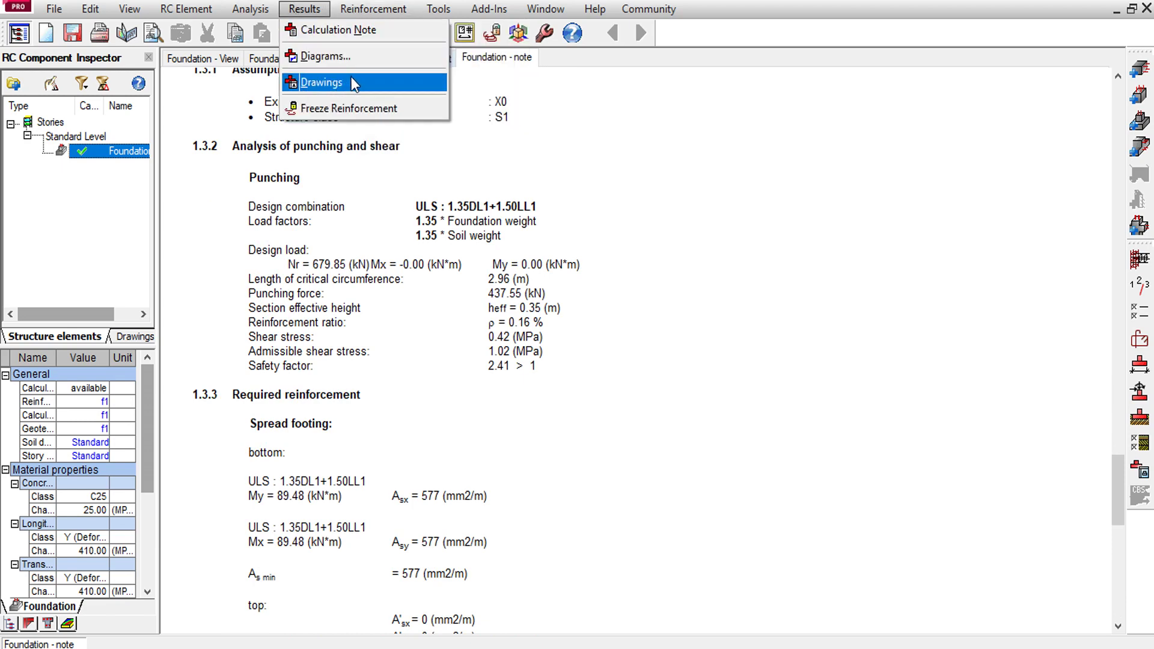
left_click(326, 30)
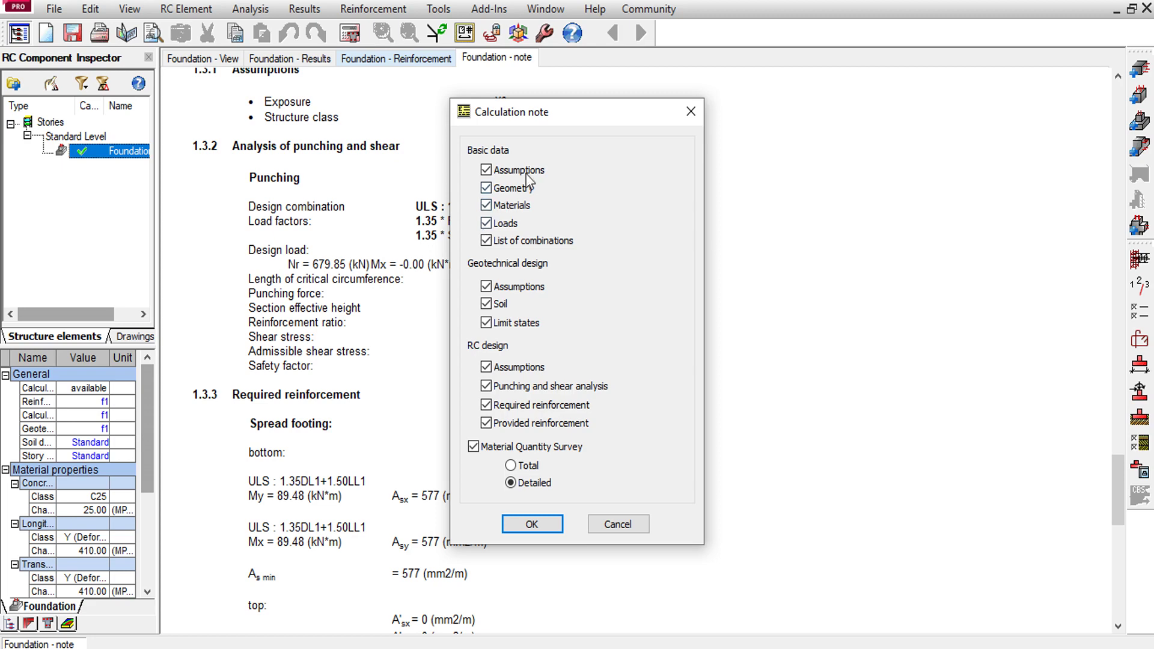
left_click(532, 524)
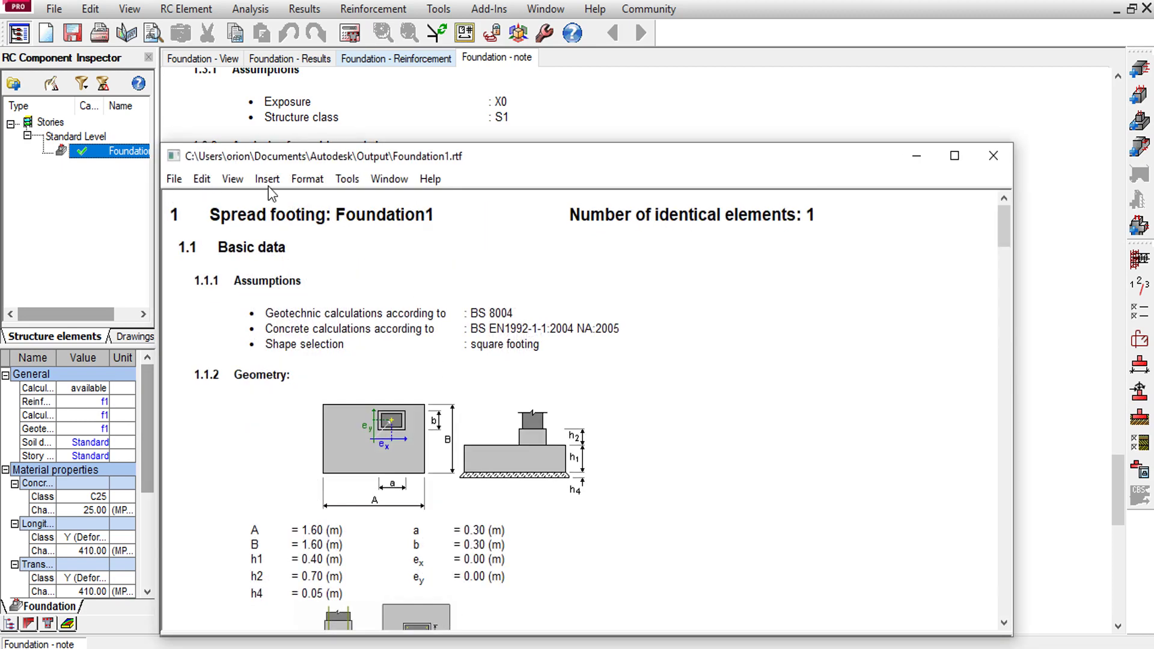
- Make a screen capture of the calculation note labelled FT with current numerical values, and close the note window
left_click_drag(359, 157, 383, 82)
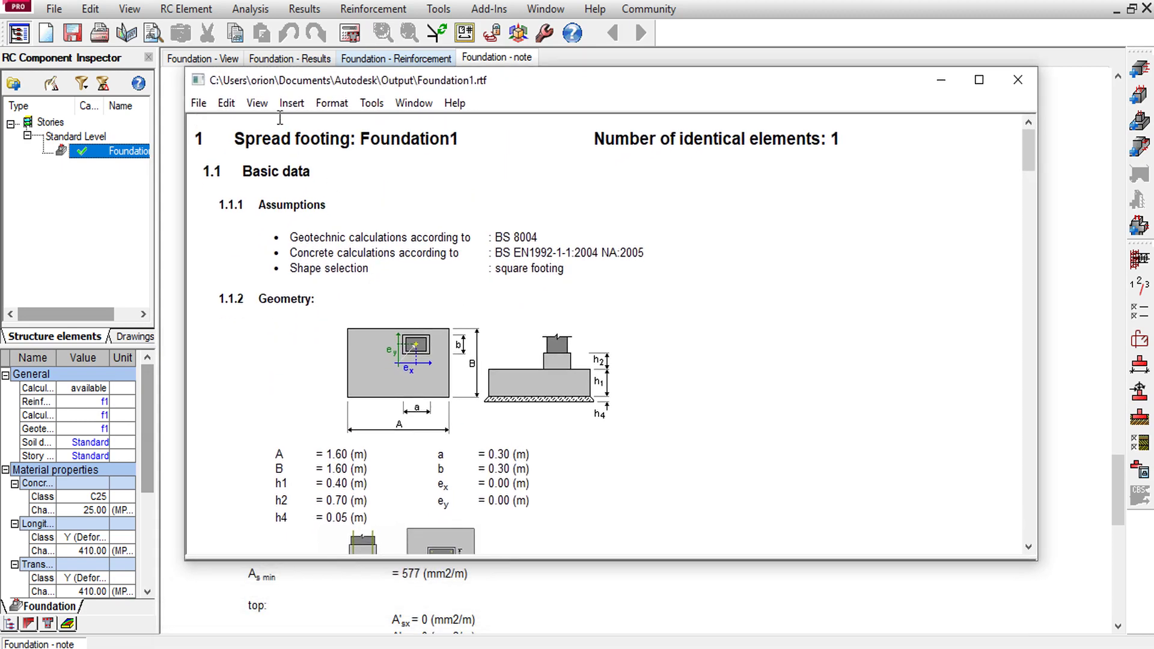
left_click(189, 109)
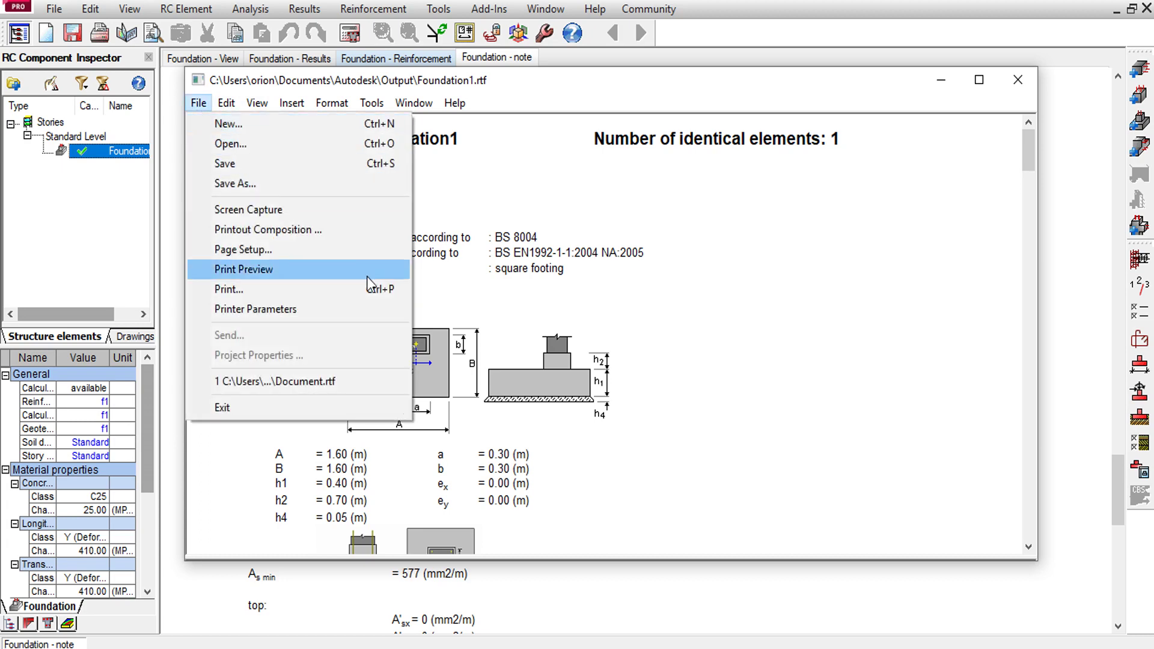
left_click(270, 209)
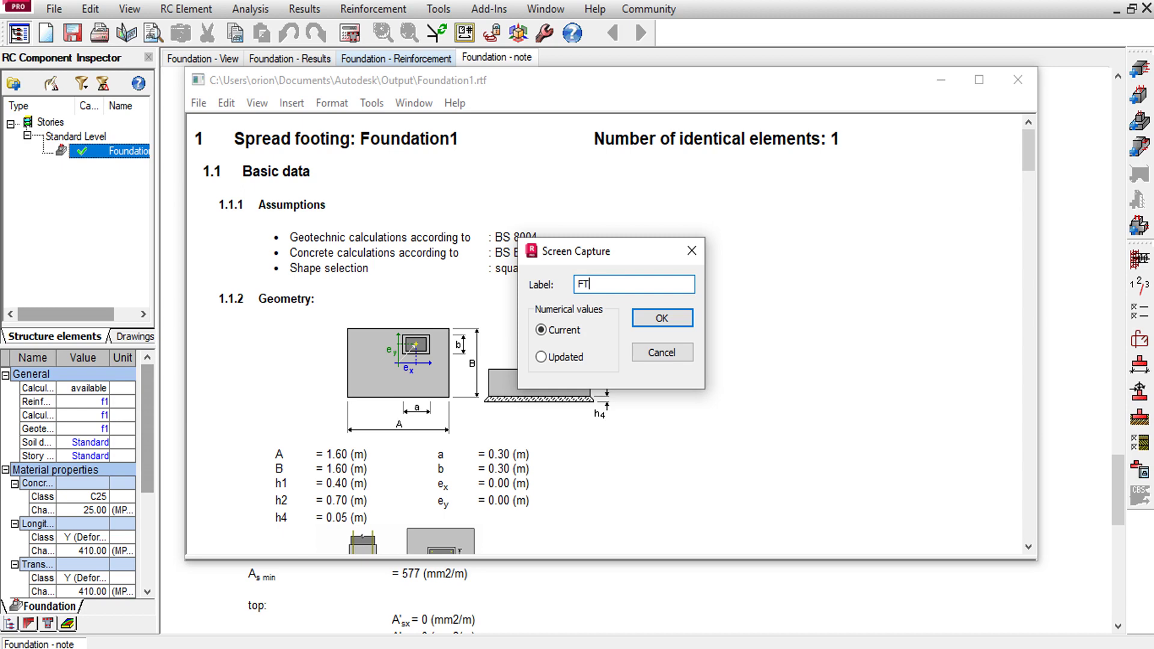
left_click(664, 318)
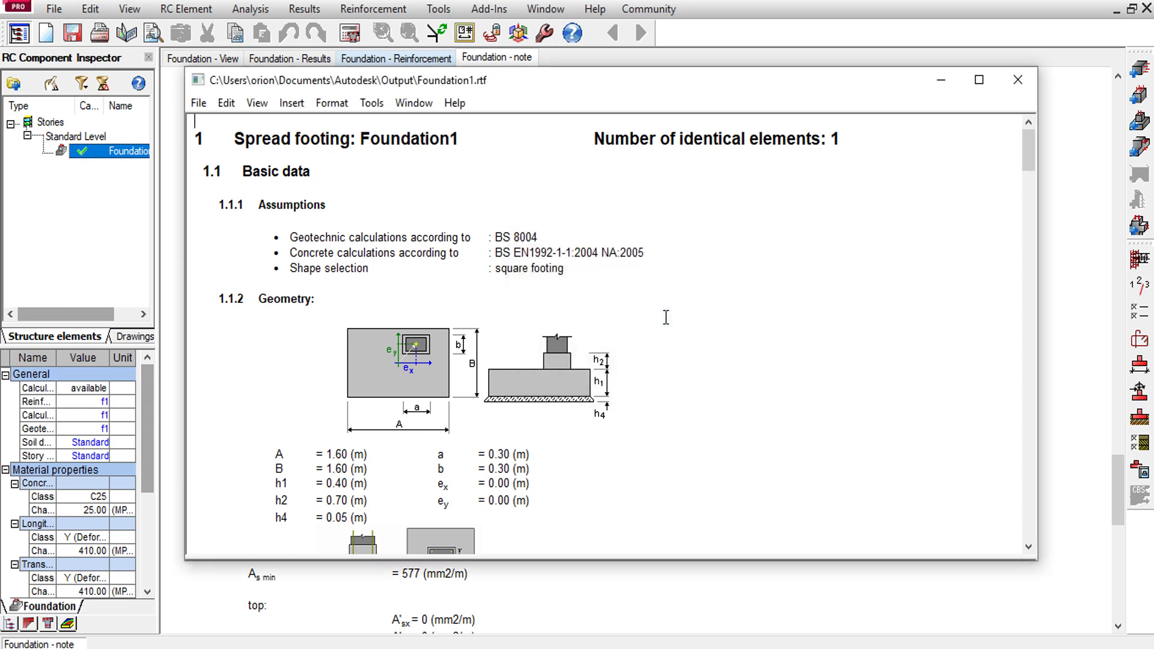
left_click(1017, 80)
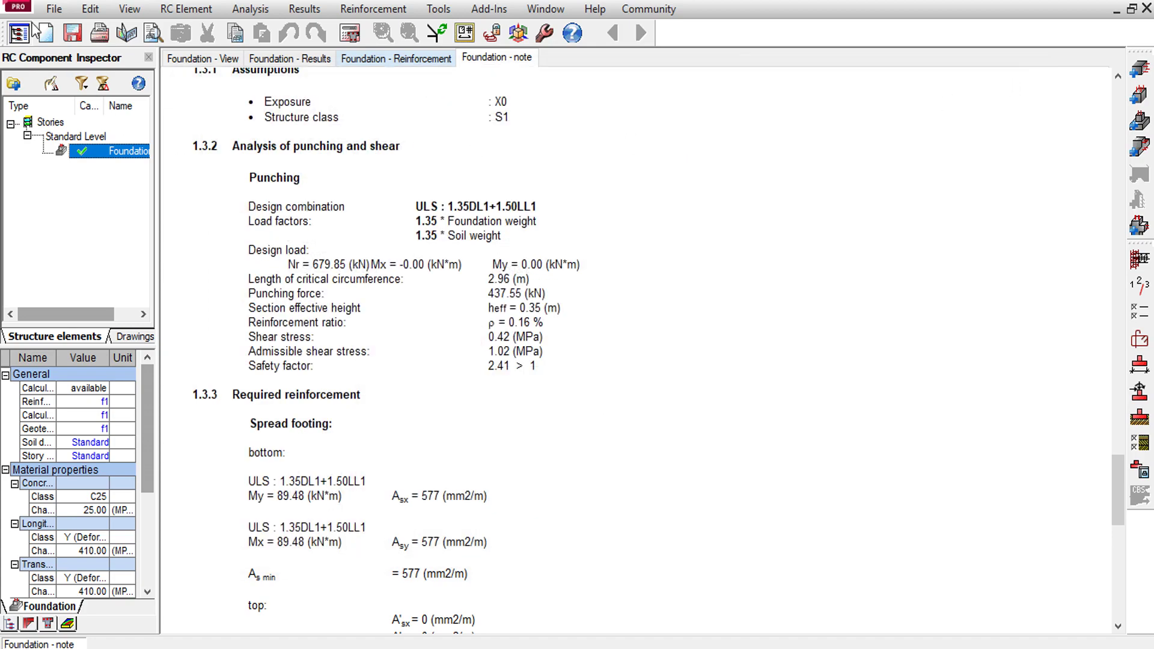
- Compose a printout containing the FT.1 screen capture and export it to Word
left_click(60, 9)
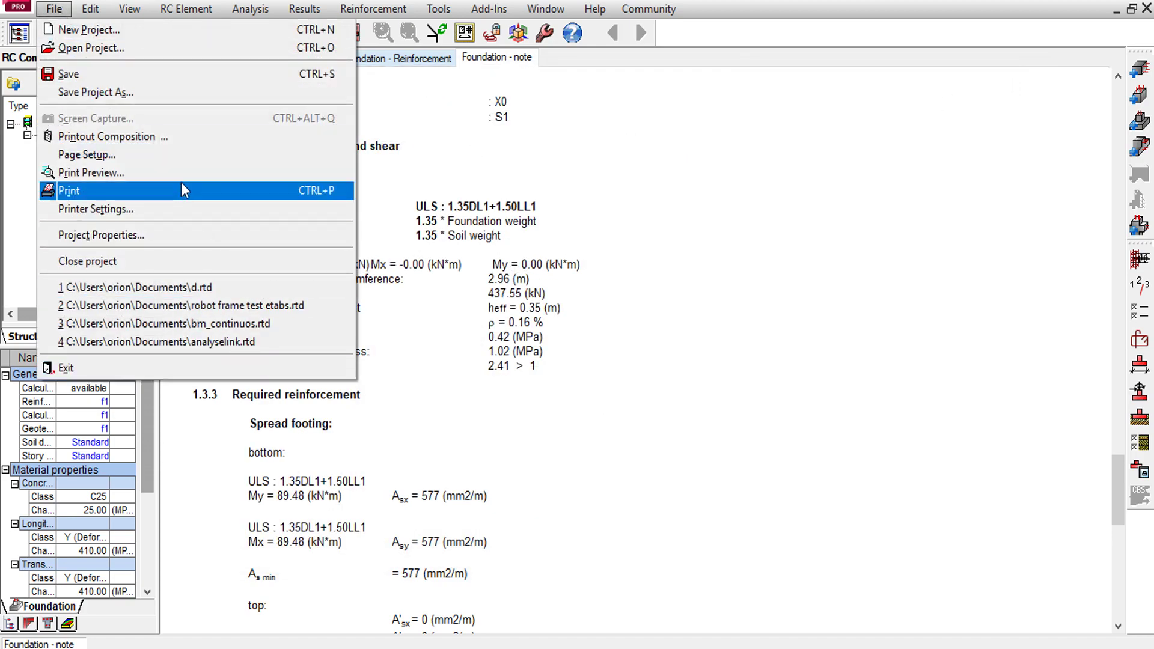
left_click(203, 142)
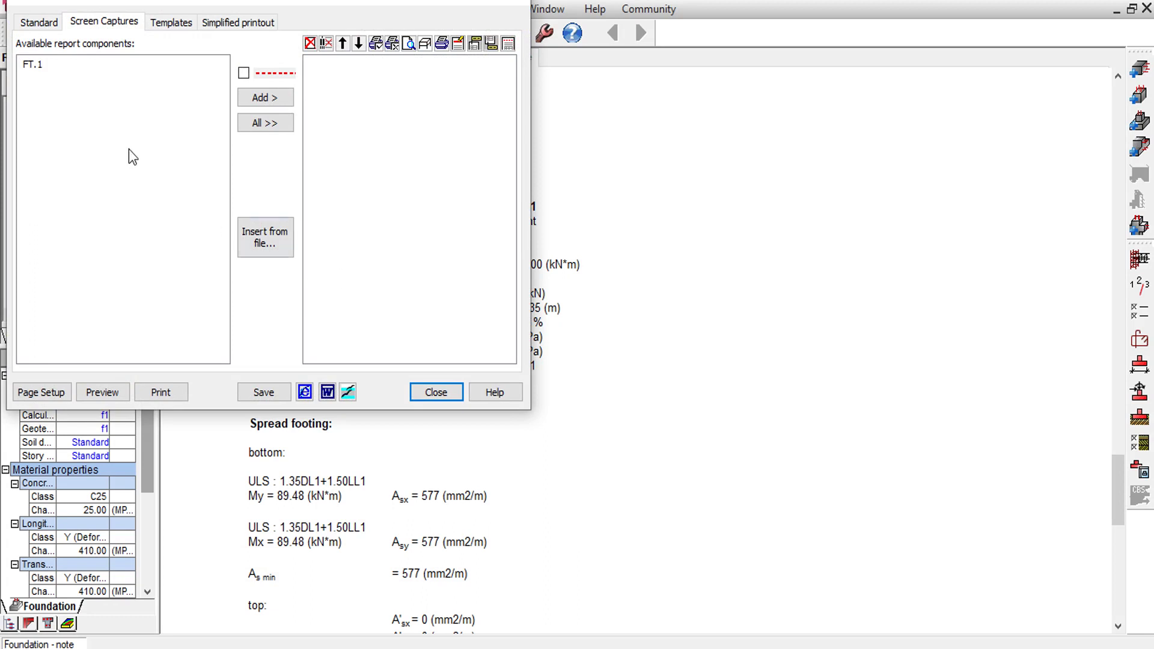
left_click(28, 64)
left_click(265, 97)
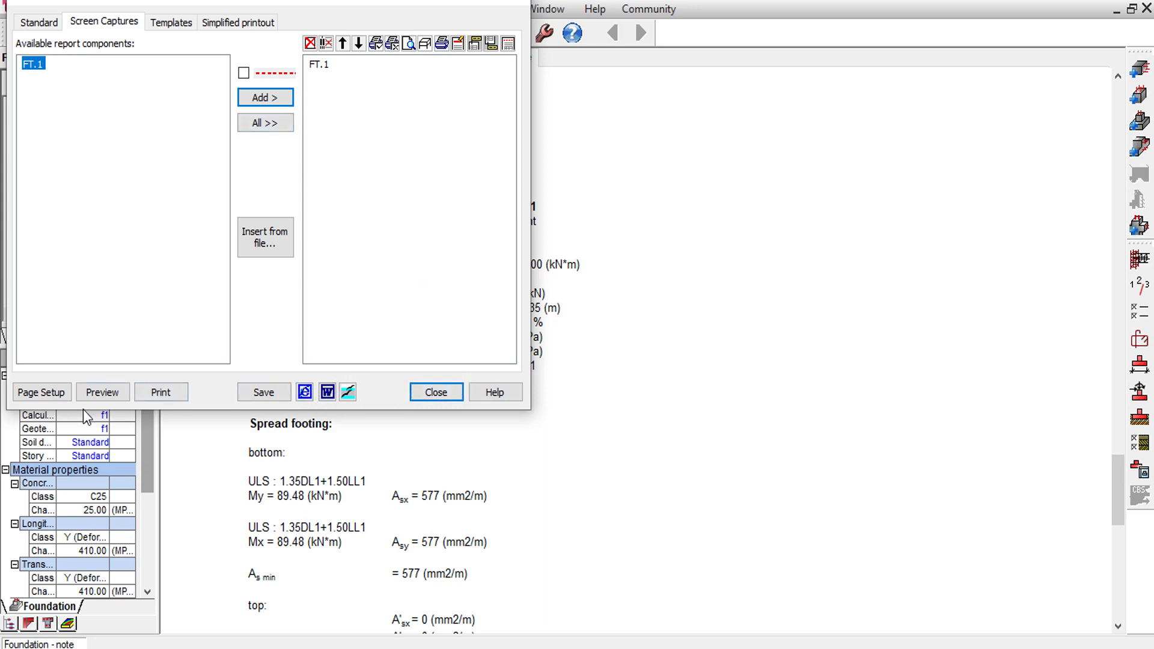
left_click(327, 393)
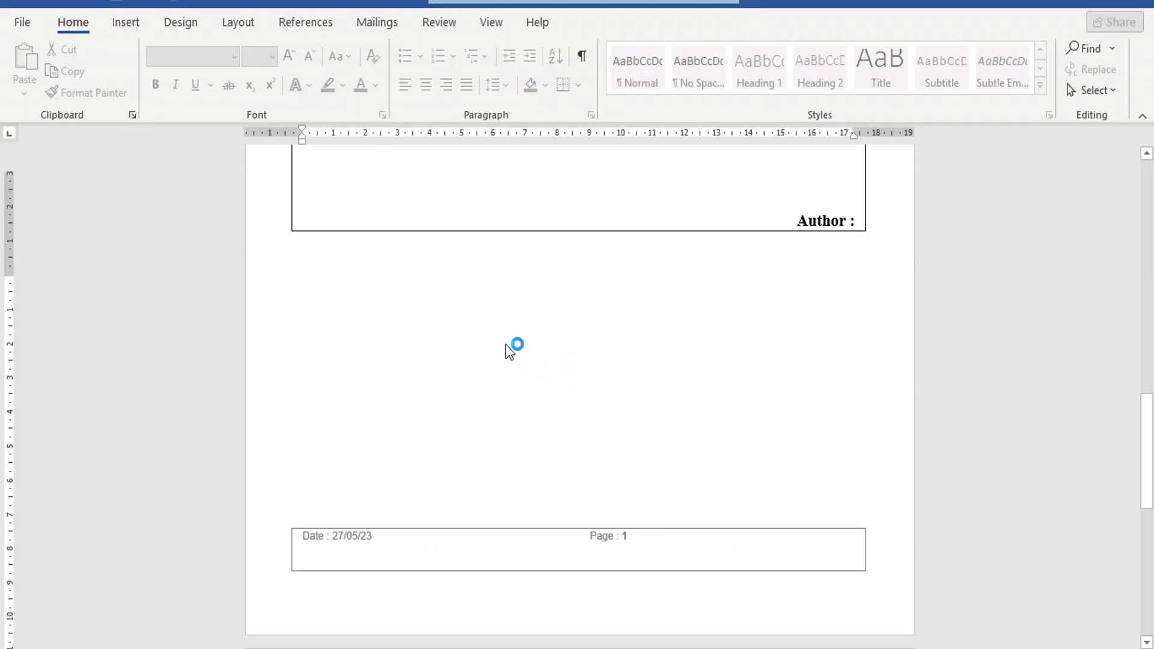
- Look through the exported Word report, examining the title page, basic data, geotechnical design, provided reinforcement and material survey
scroll(560, 328, "down", 3)
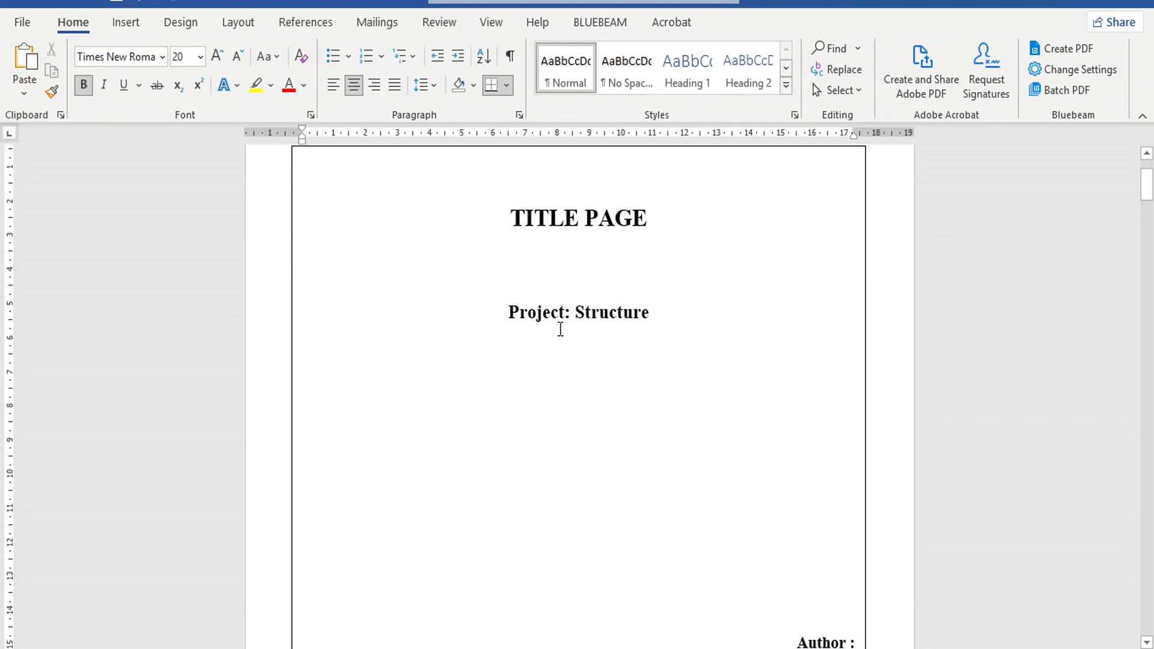
scroll(579, 304, "down", 15)
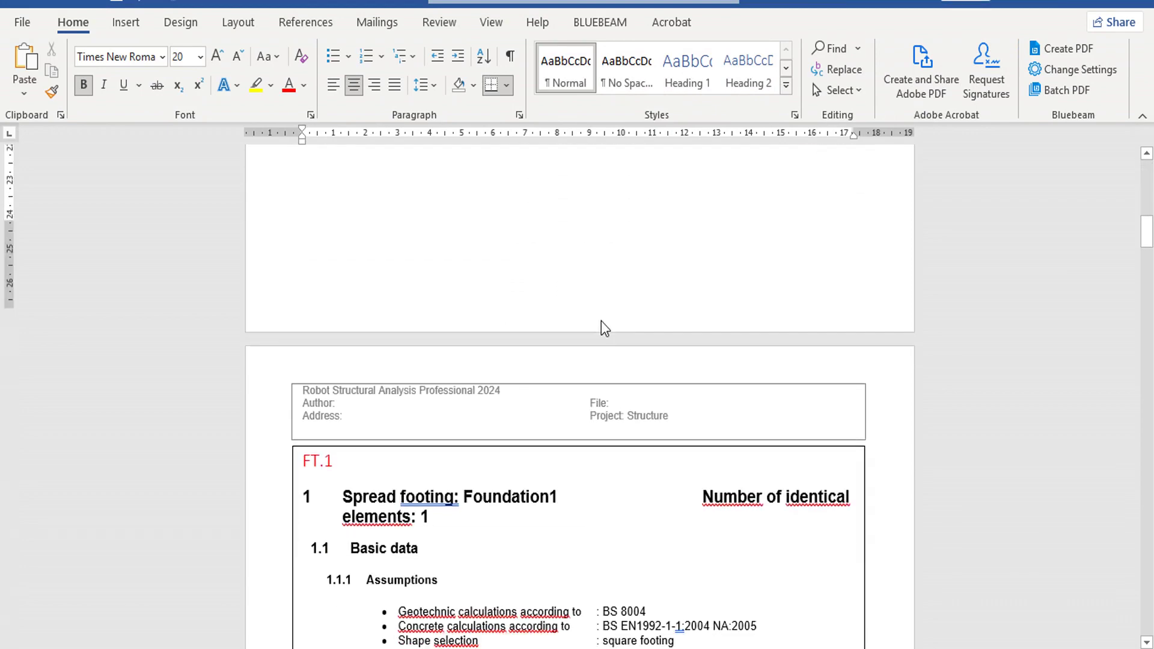
scroll(608, 329, "down", 20)
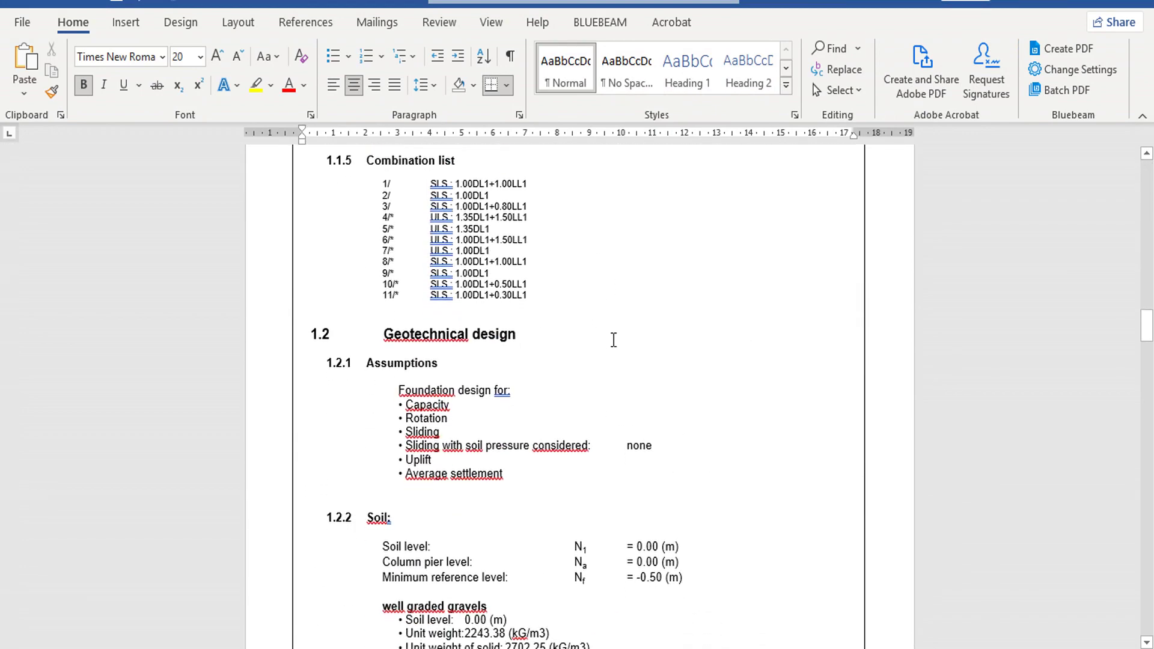
scroll(617, 341, "down", 7)
scroll(618, 343, "up", 20)
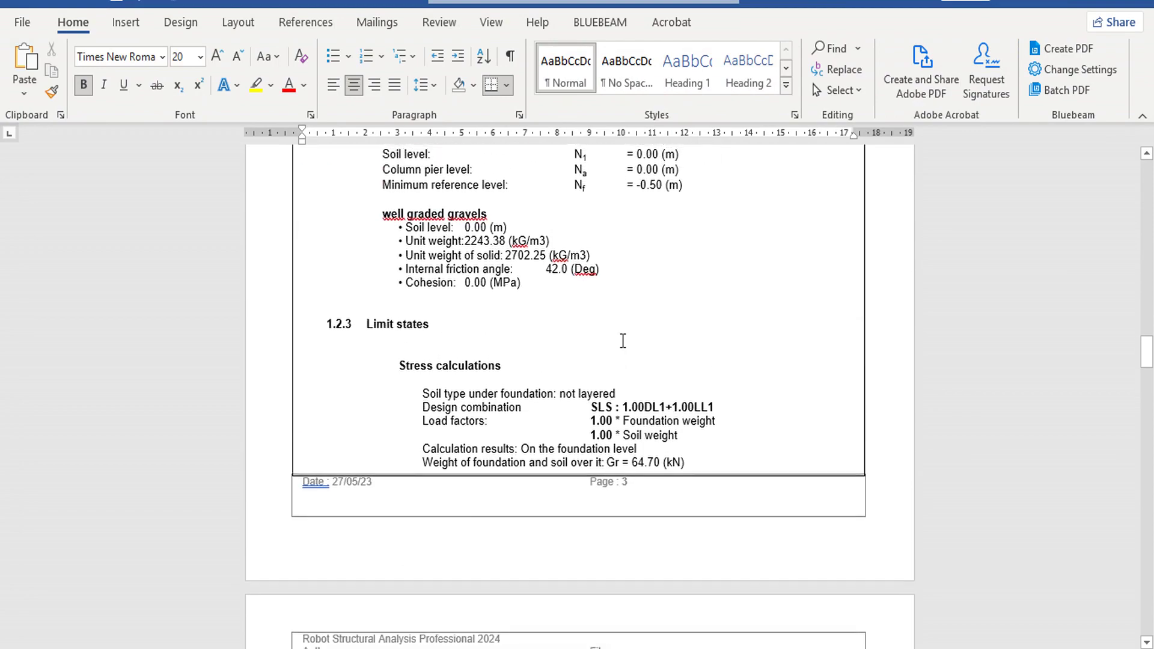
scroll(627, 341, "up", 20)
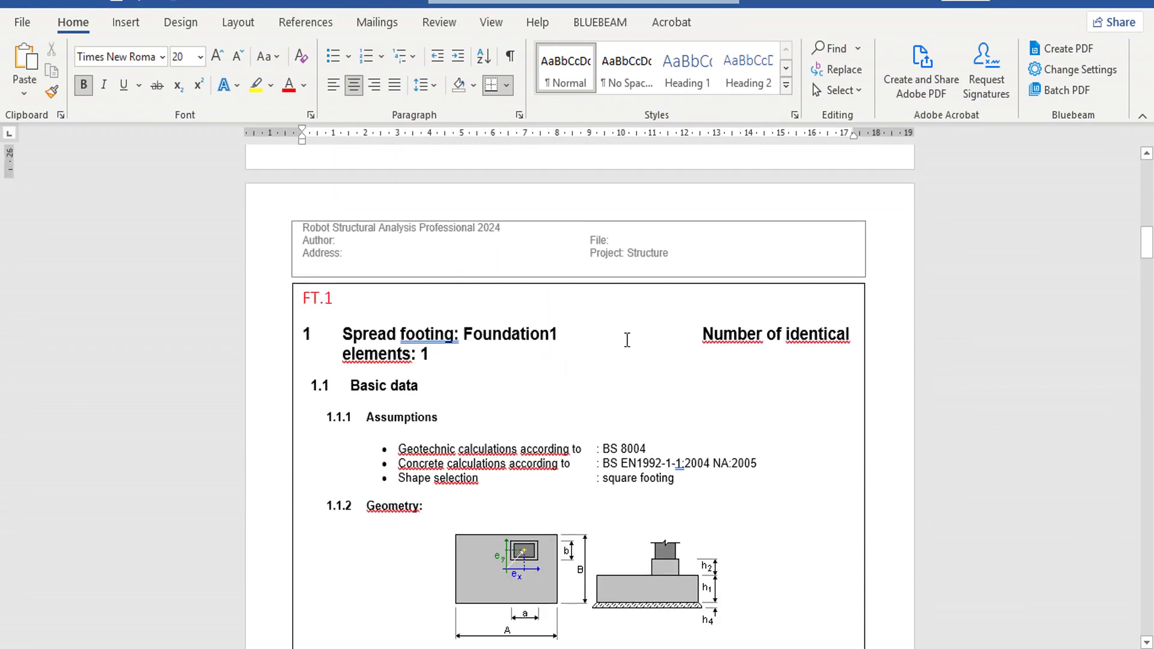
scroll(627, 334, "up", 10)
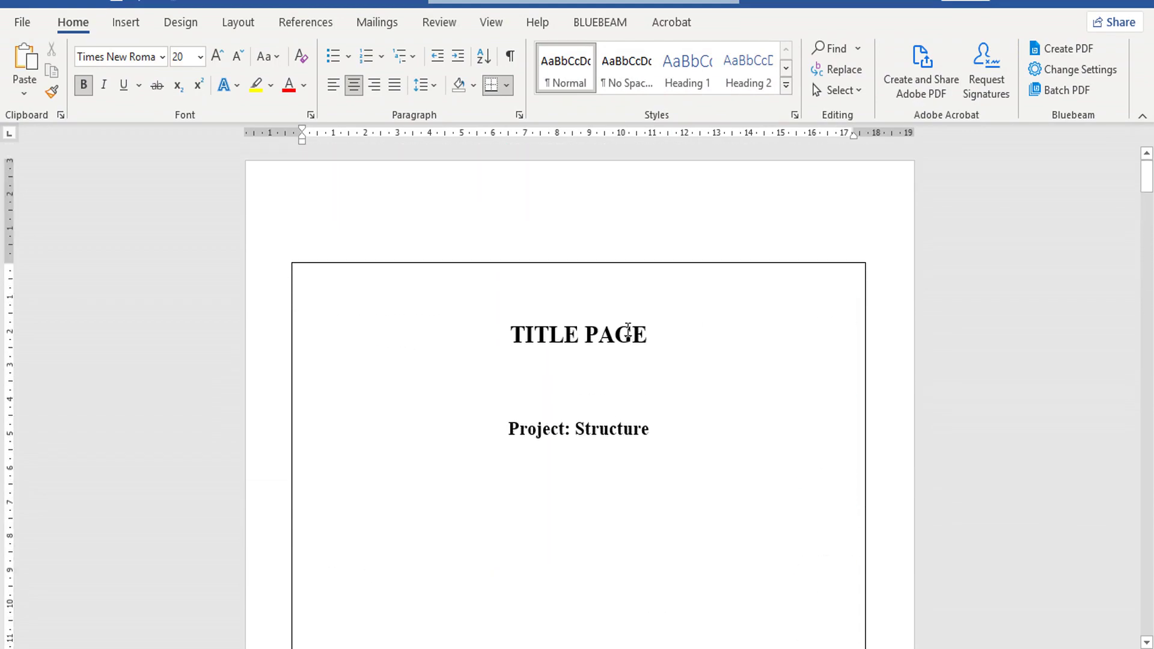
scroll(637, 355, "down", 5)
scroll(637, 355, "down", 3)
scroll(642, 360, "up", 3)
scroll(635, 358, "down", 12)
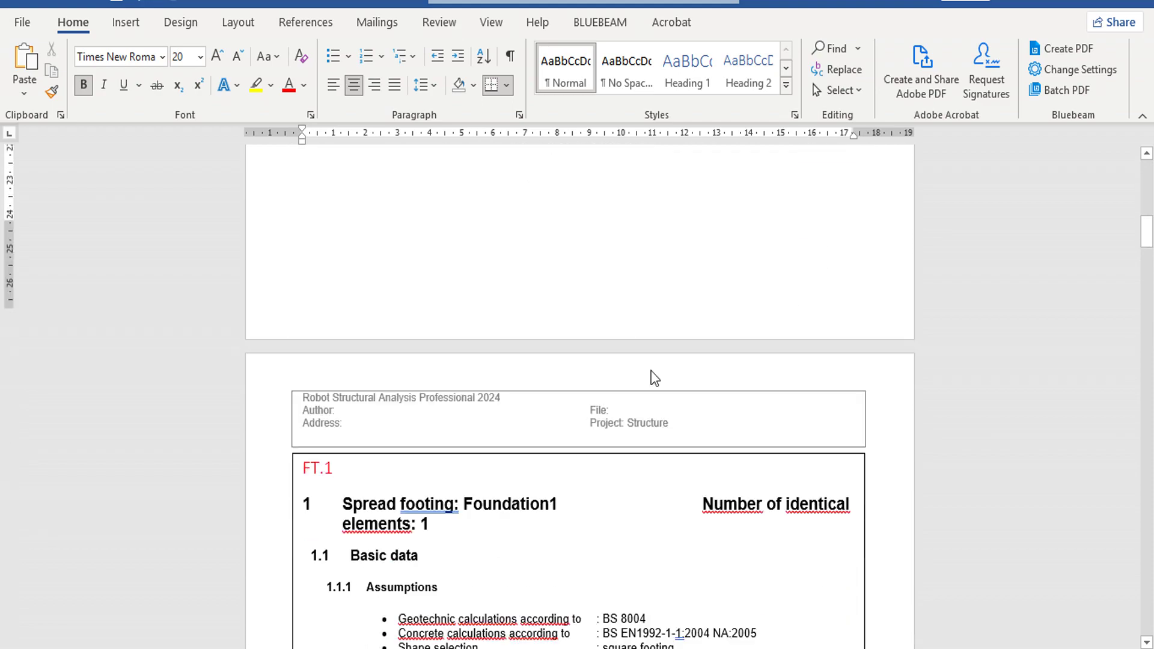
scroll(653, 374, "down", 20)
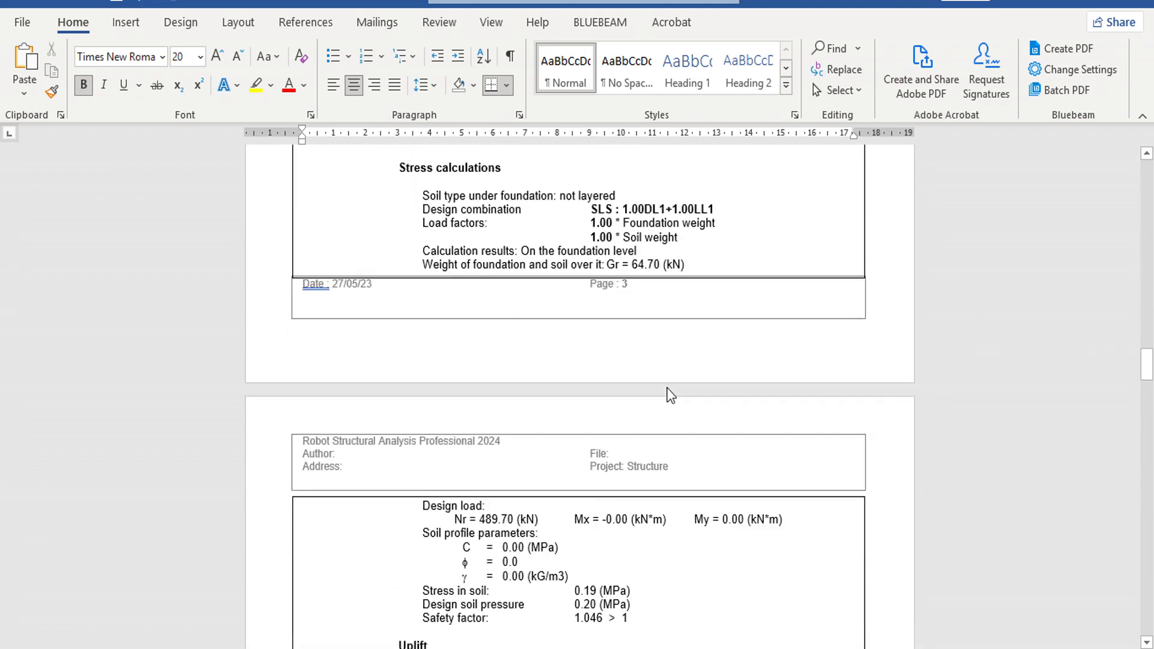
scroll(670, 384, "down", 20)
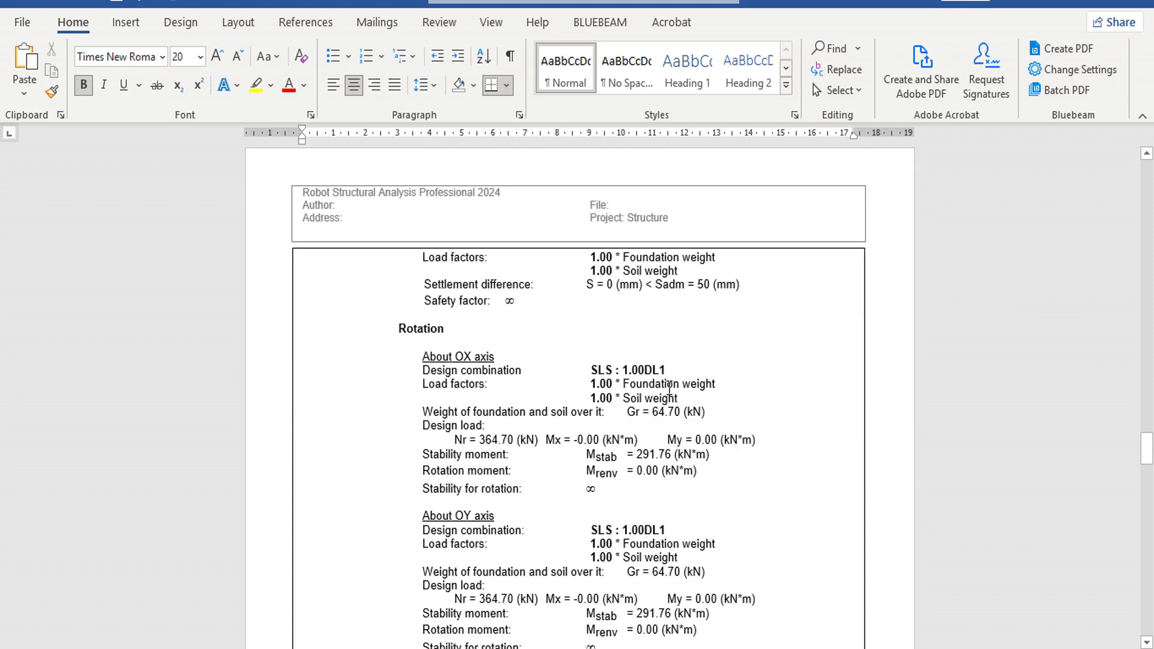
scroll(669, 388, "down", 20)
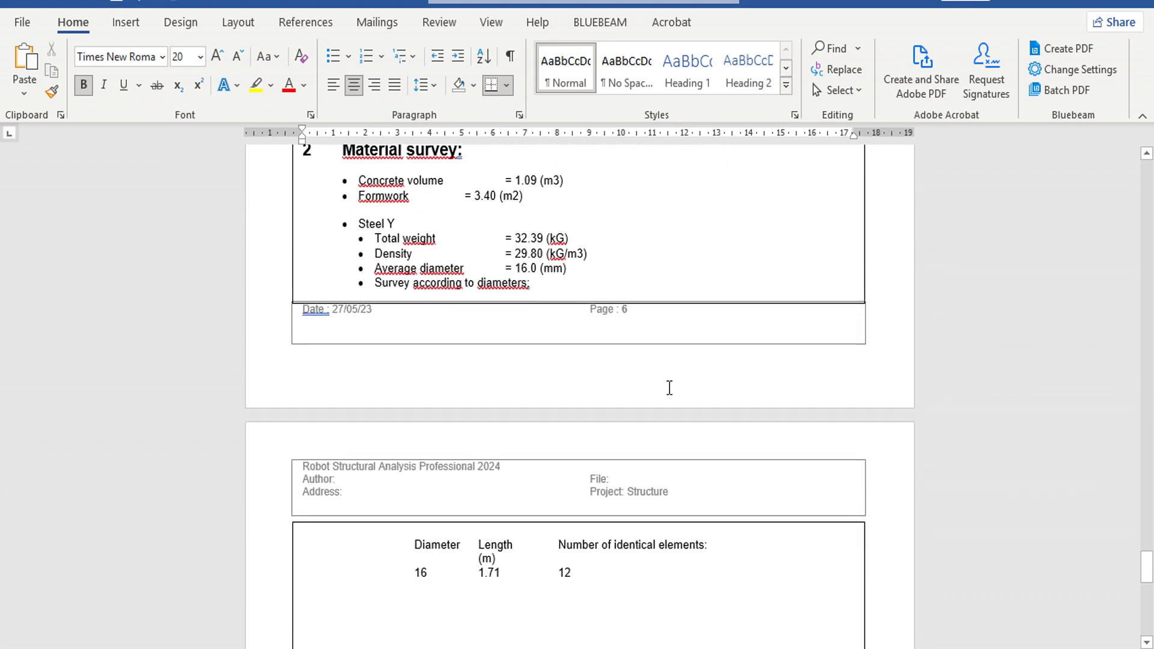
scroll(670, 388, "up", 5)
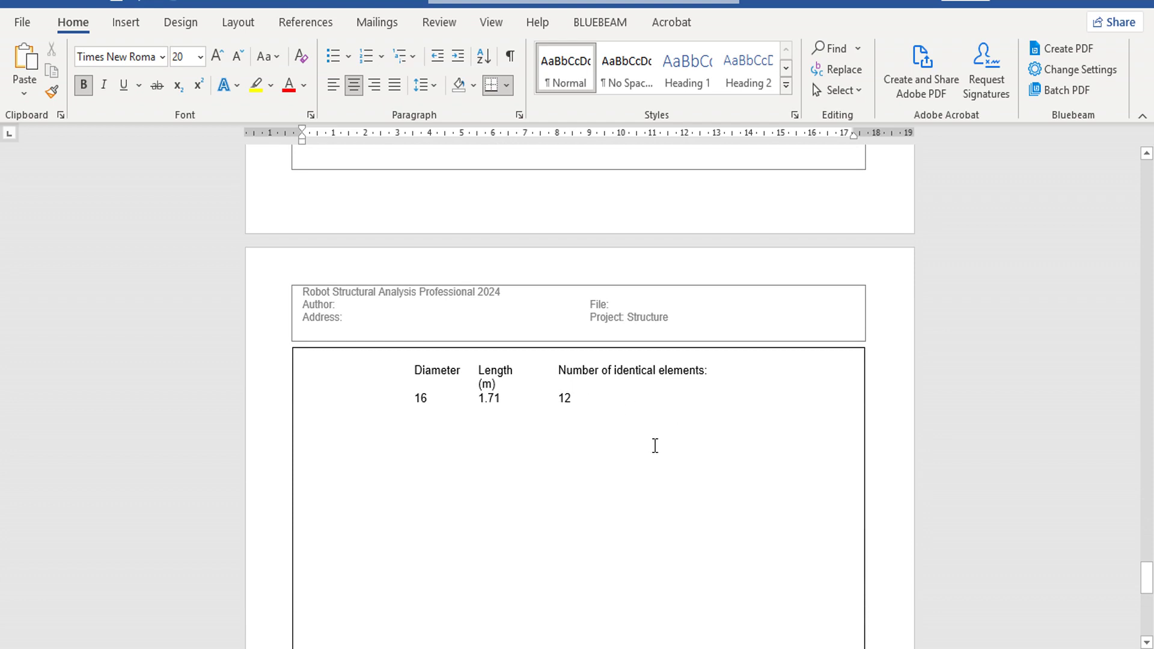
scroll(655, 445, "down", 3)
scroll(655, 441, "up", 8)
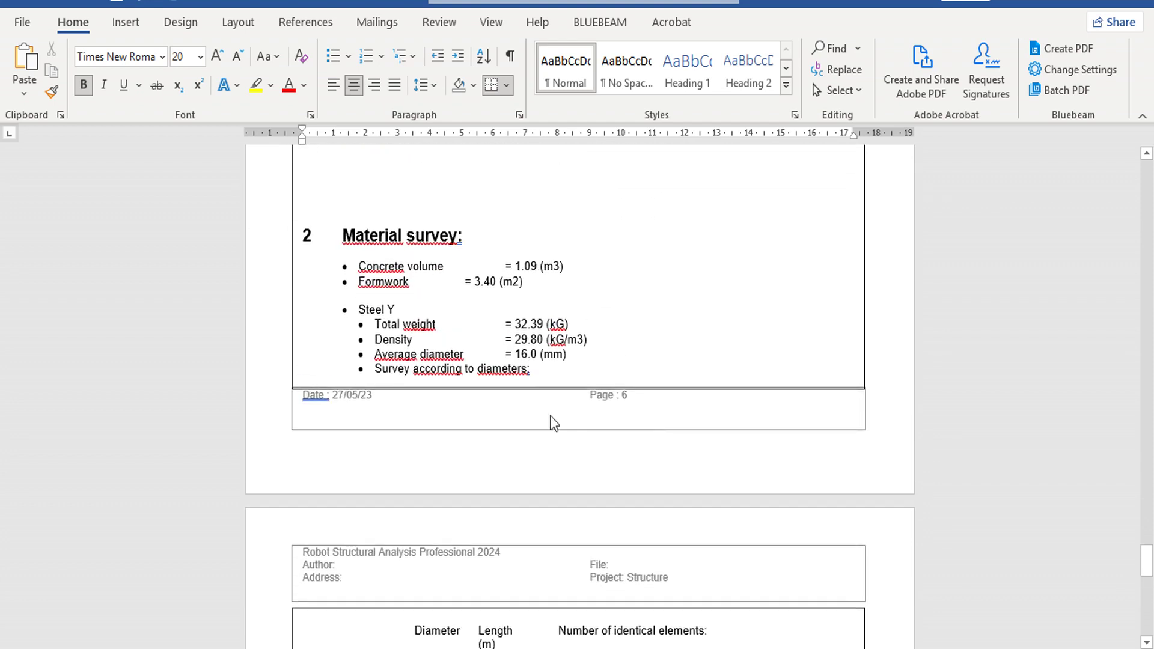
scroll(555, 355, "up", 5)
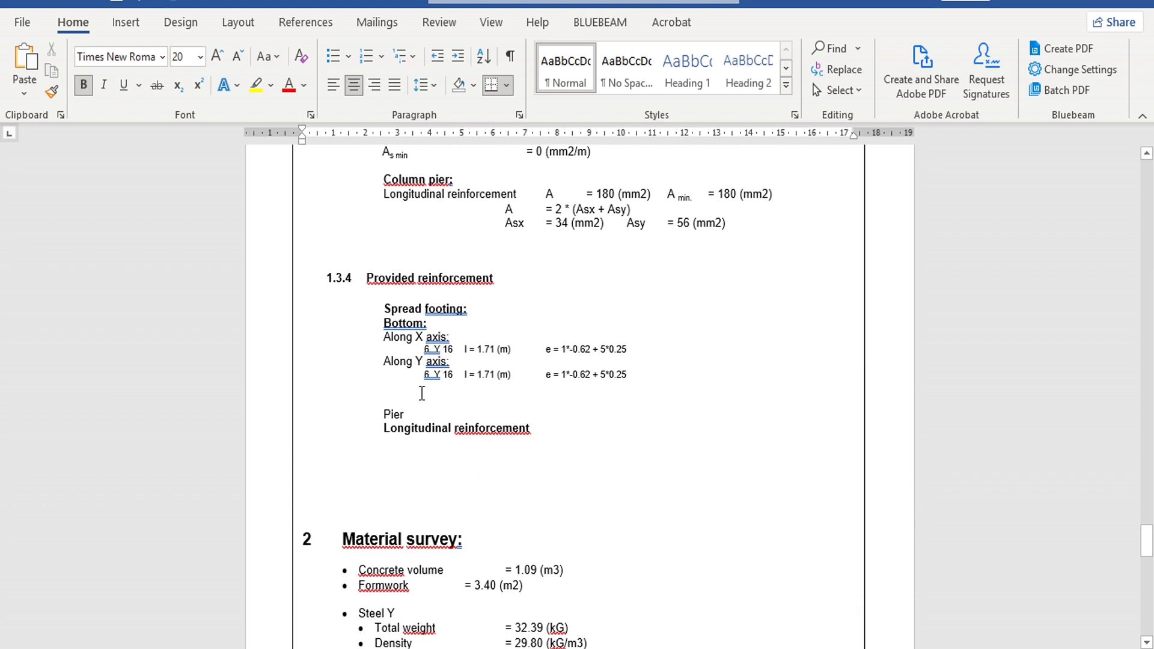
scroll(600, 388, "up", 2)
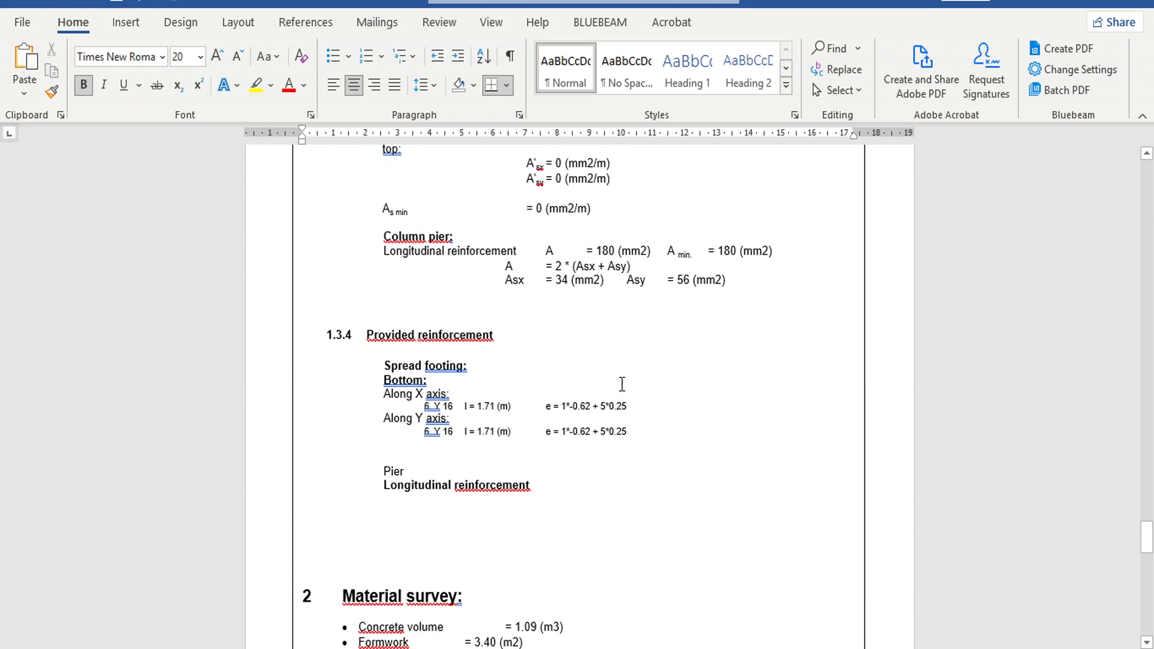
- Save the report in the Documents folder as FT1.docx and close Word to return to the foundation note
left_click(23, 24)
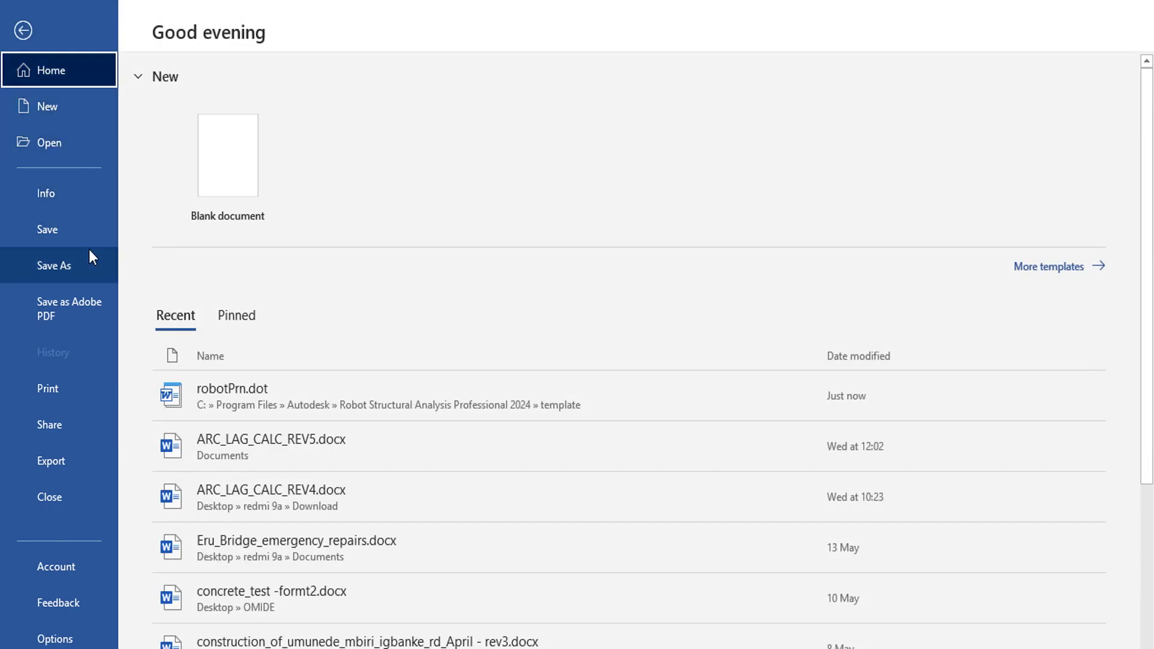
left_click(68, 236)
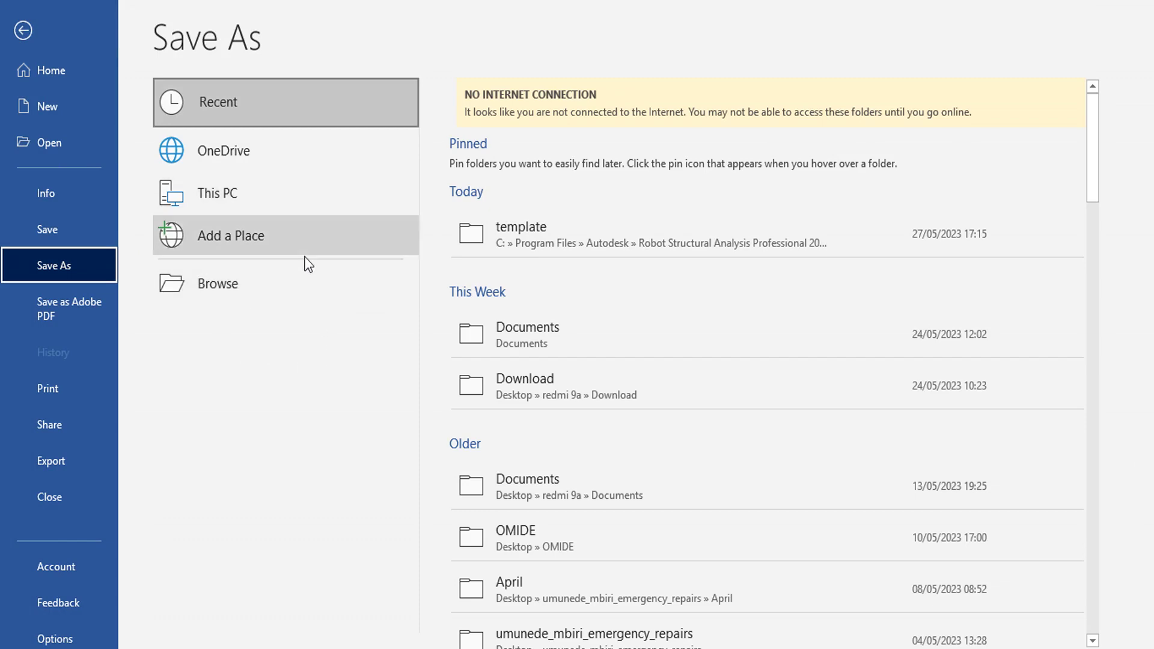
left_click(603, 335)
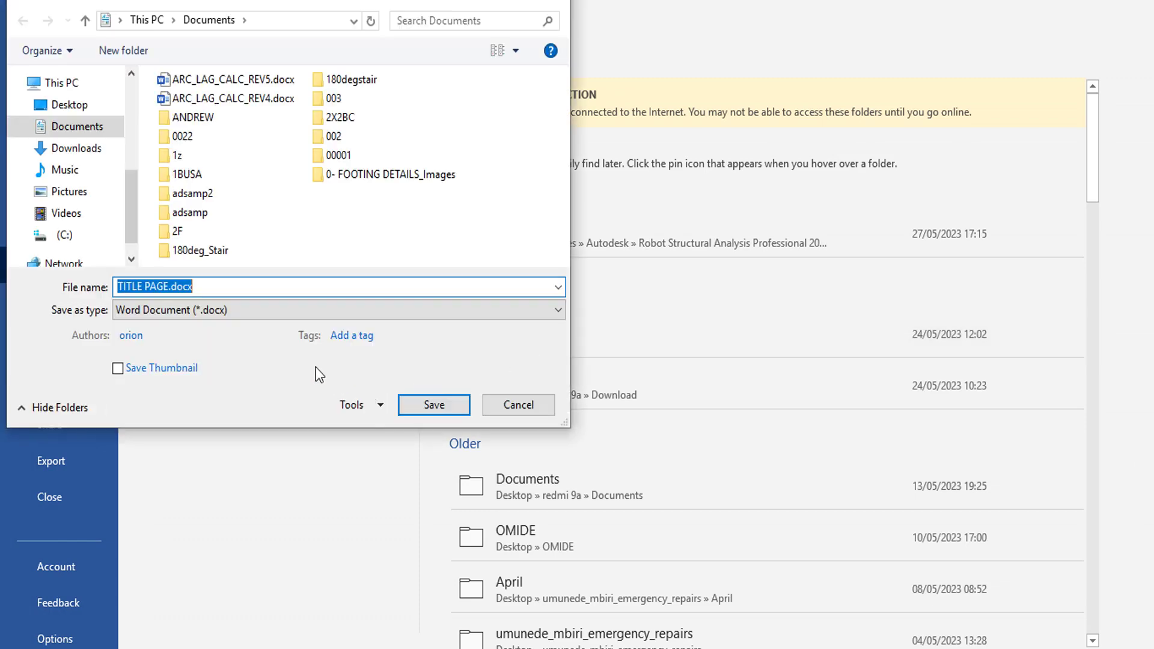
left_click(170, 287)
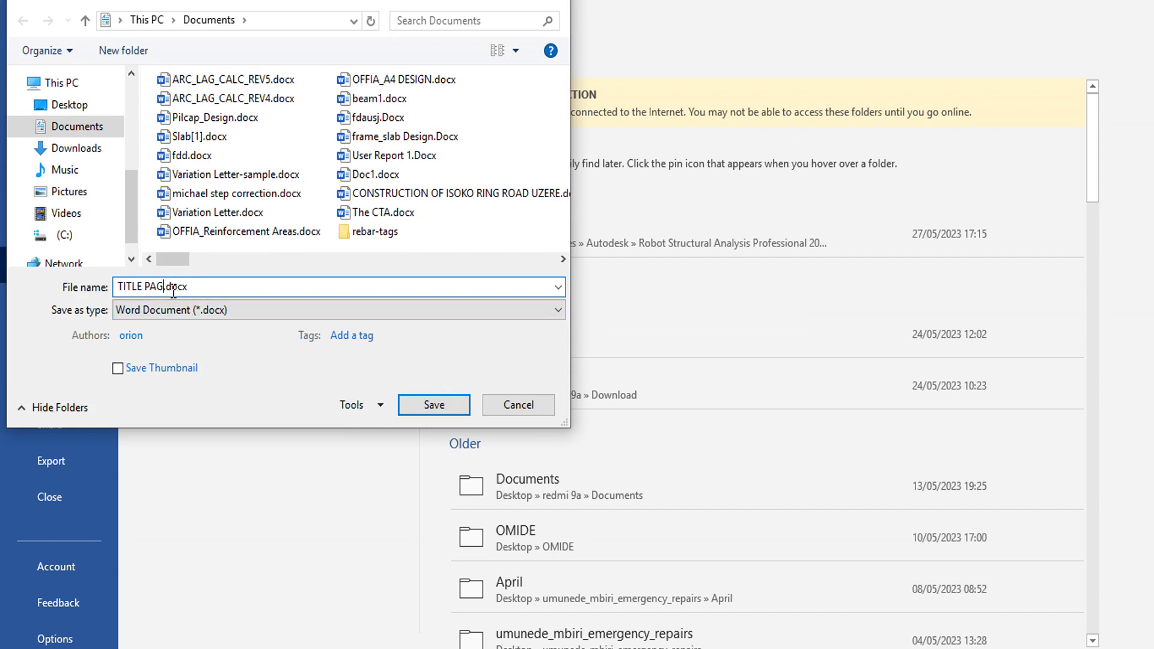
key("BackSpace")
key("BackSpace")
key("BackSpace")
key("BackSpace")
key("BackSpace")
key("BackSpace")
key("BackSpace")
key("BackSpace")
key("BackSpace")
type("FT1")
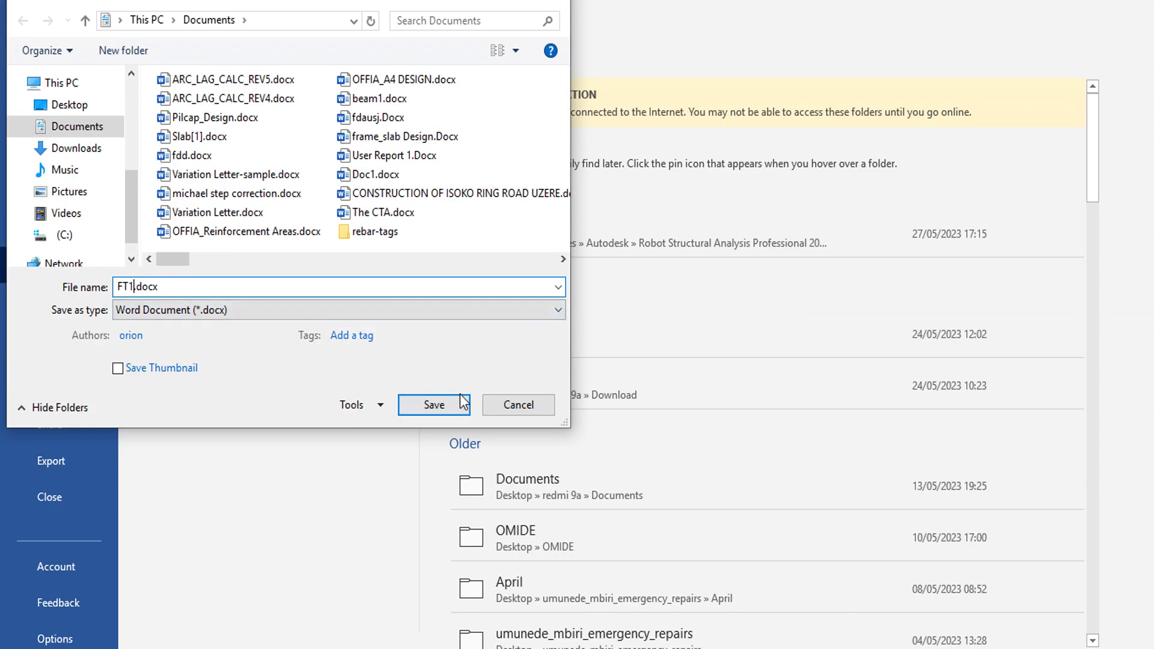
left_click(435, 405)
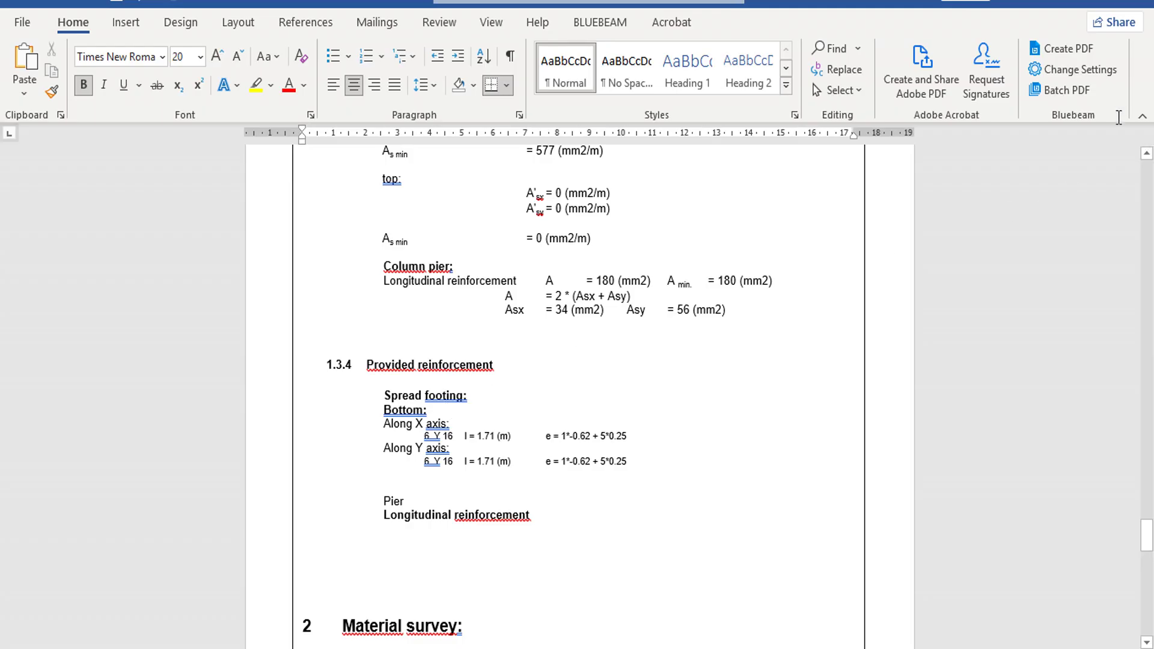
left_click(1136, 3)
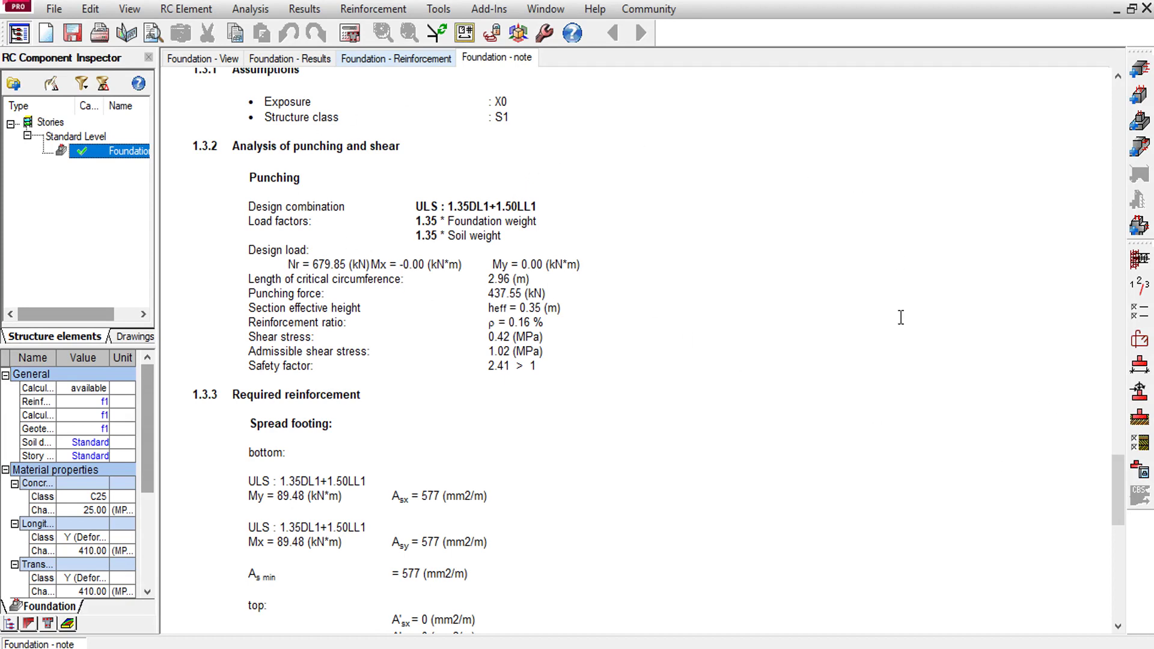
- Generate the foundation drawing and examine the bars, spacing and dimensions in its plan view
left_click(1140, 469)
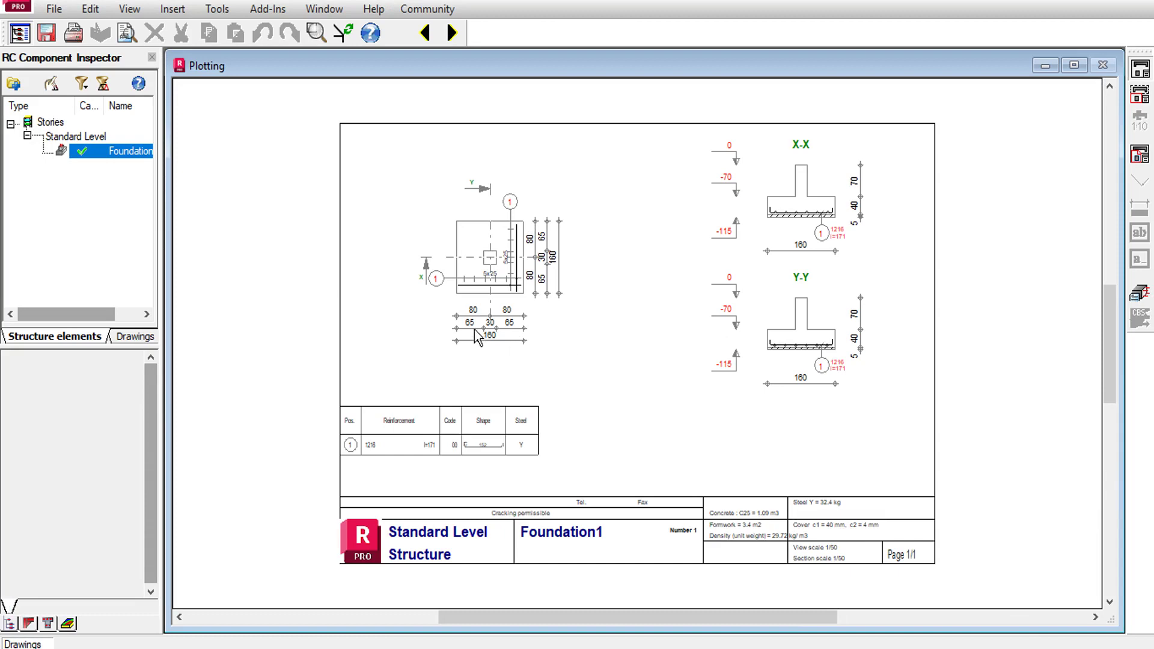
scroll(490, 313, "up", 5)
scroll(499, 239, "down", 1)
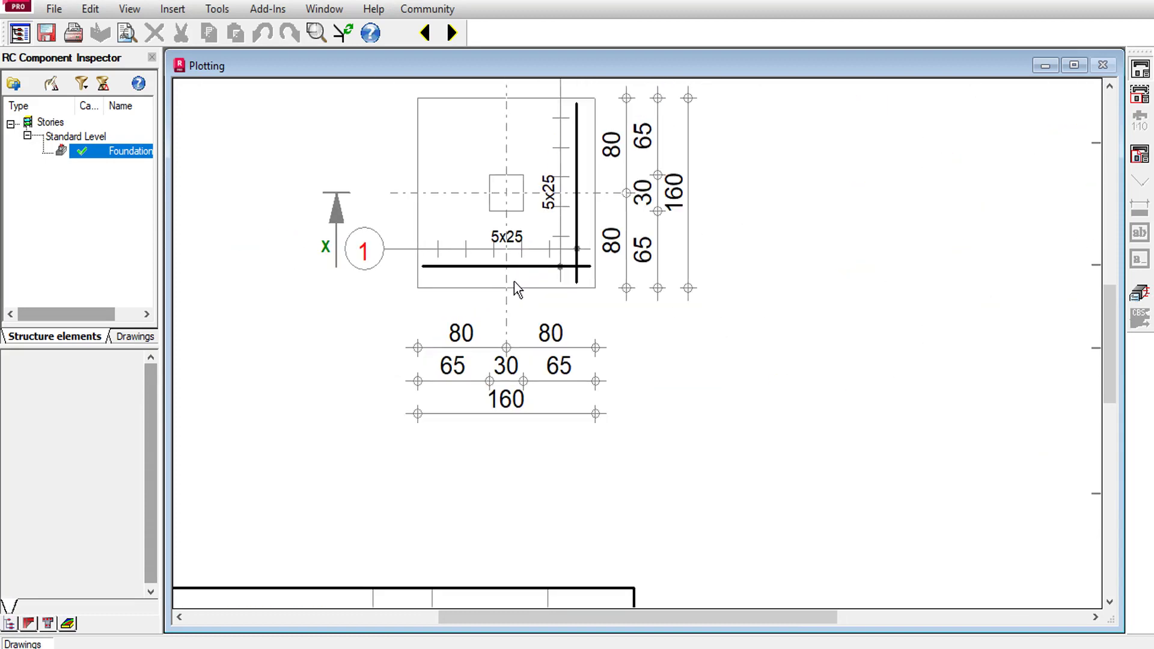
scroll(514, 282, "up", 2)
scroll(571, 175, "down", 2)
scroll(608, 111, "up", 3)
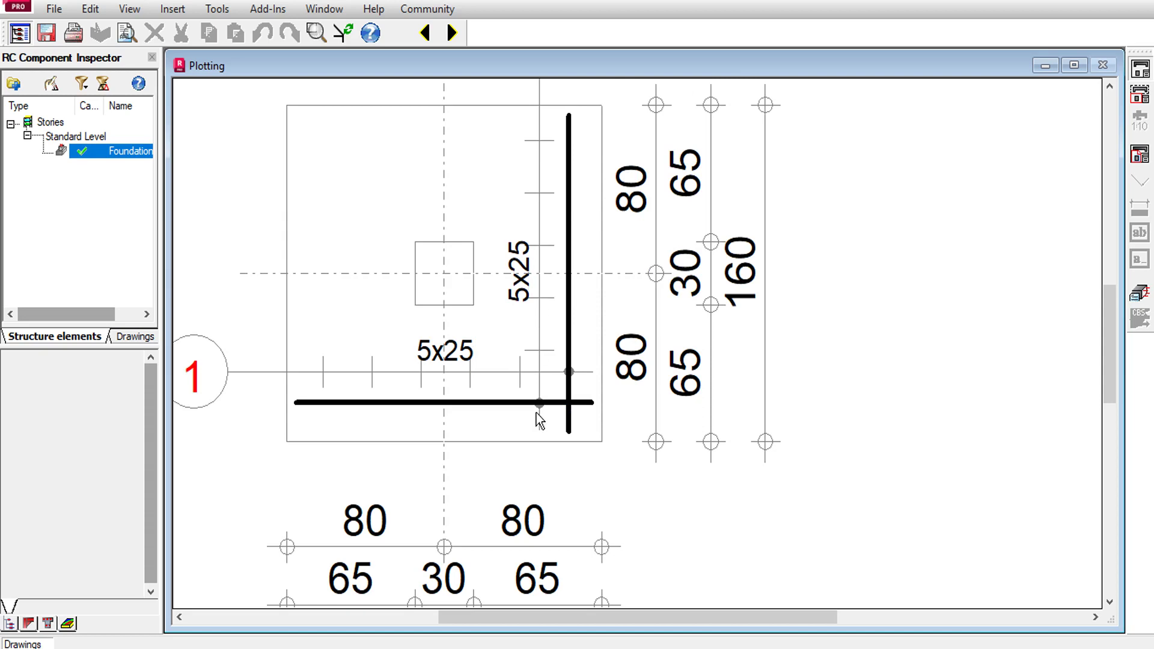
scroll(324, 367, "up", 2)
scroll(388, 394, "down", 3)
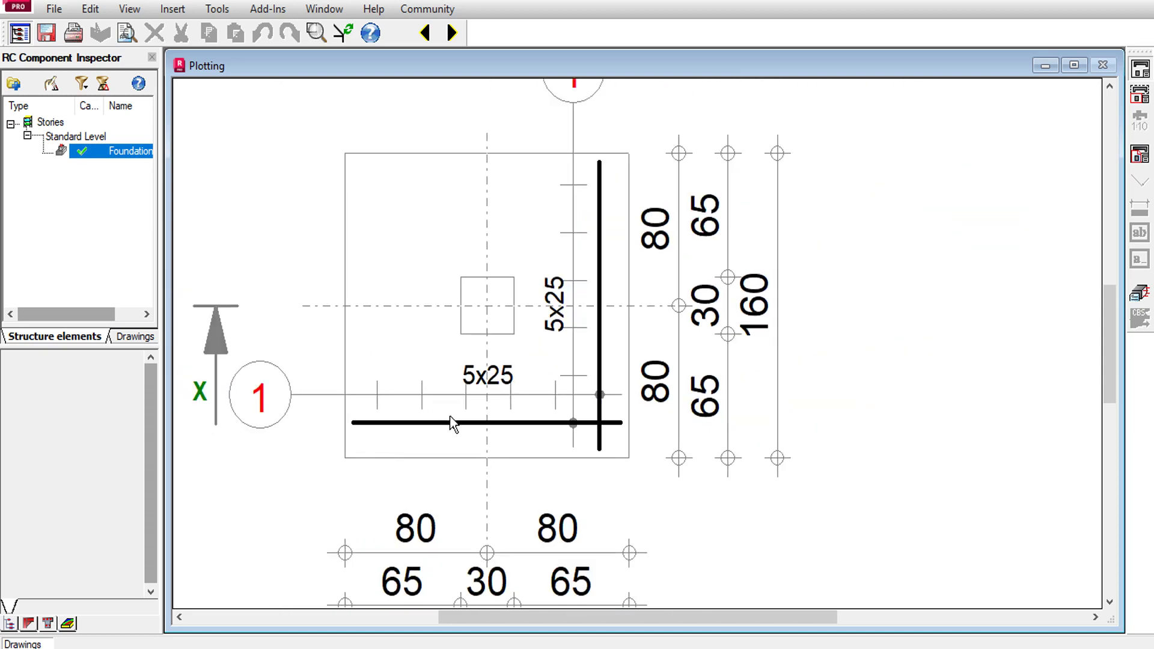
scroll(619, 219, "up", 3)
scroll(601, 234, "down", 4)
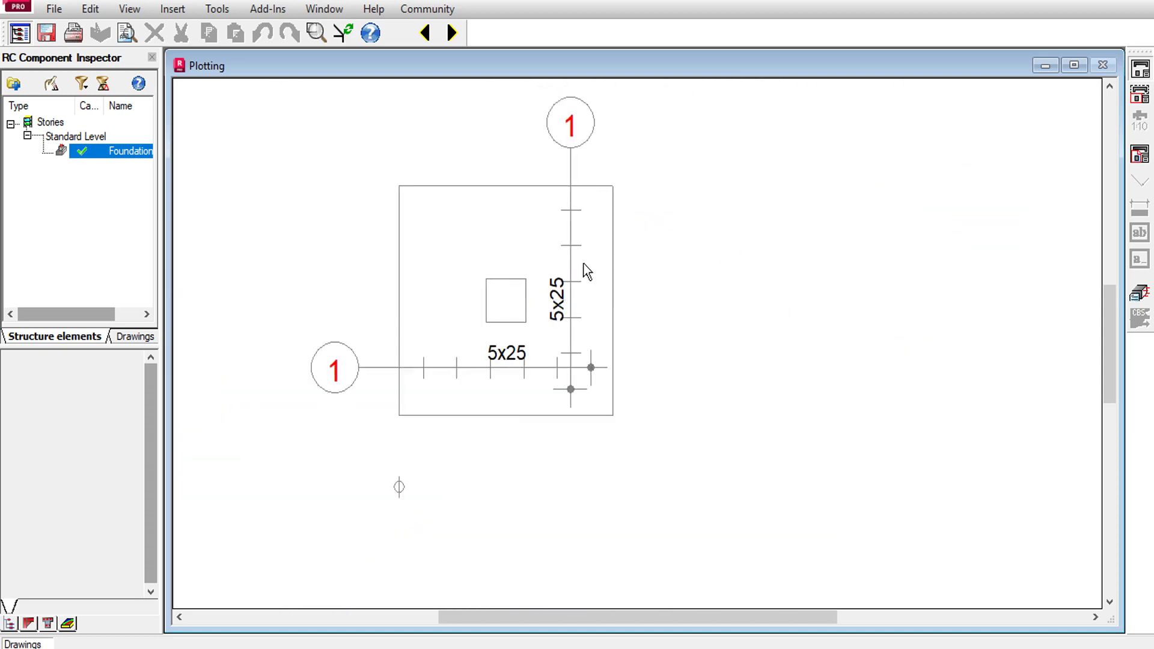